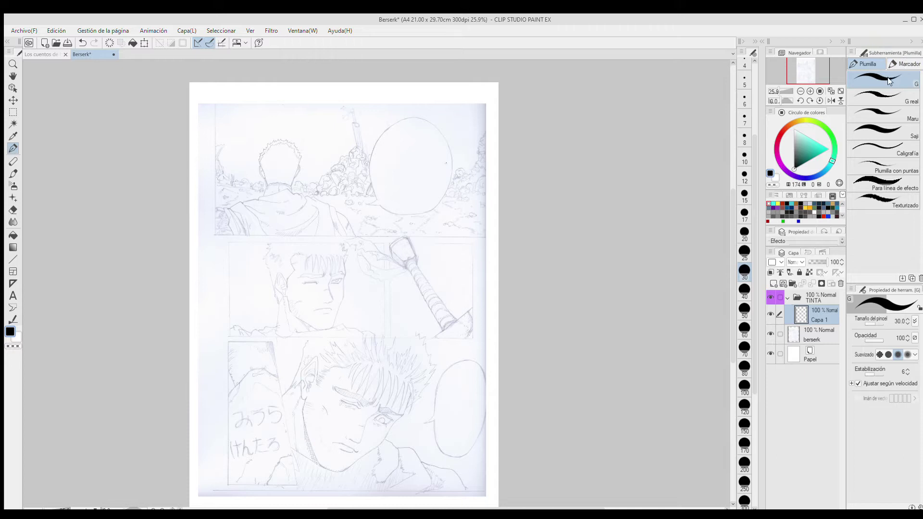
Draw a rectangular border around the page's top panel with the Rectangle figure tool.
{"action": "scroll", "coordinate": [479, 323], "scroll_direction": "up", "scroll_amount": 2}
{"action": "left_click_drag", "start_coordinate": [479, 323], "coordinate": [460, 335]}
{"action": "key", "text": "u"}
{"action": "left_click", "coordinate": [877, 194]}
{"action": "left_click_drag", "start_coordinate": [128, 112], "coordinate": [650, 367]}
{"action": "left_click_drag", "start_coordinate": [409, 384], "coordinate": [411, 241]}
{"action": "left_click_drag", "start_coordinate": [157, 235], "coordinate": [459, 416]}
{"action": "mouse_move", "coordinate": [468, 233]}
{"action": "left_mouse_down"}
{"action": "mouse_move", "coordinate": [596, 277]}
{"action": "mouse_move", "coordinate": [630, 424]}
{"action": "left_mouse_up"}
{"action": "key", "text": "ctrl+z"}
{"action": "key", "text": "ctrl+z"}
Draw rectangular borders around the two middle-row panels, the man's face and the sword handle.
{"action": "left_click_drag", "start_coordinate": [155, 234], "coordinate": [460, 421]}
{"action": "left_click_drag", "start_coordinate": [466, 232], "coordinate": [630, 424]}
Outline the slanted lower-left panel with straight lines at brush size 20, and group the CELDAS layer into a folder.
{"action": "scroll", "coordinate": [630, 425], "scroll_direction": "down", "scroll_amount": 5}
{"action": "left_click", "coordinate": [885, 91]}
{"action": "left_click", "coordinate": [744, 234]}
{"action": "mouse_move", "coordinate": [157, 187]}
{"action": "left_mouse_down"}
{"action": "mouse_move", "coordinate": [243, 187]}
{"action": "mouse_move", "coordinate": [293, 462]}
{"action": "mouse_move", "coordinate": [157, 462]}
{"action": "left_mouse_up"}
{"action": "scroll", "coordinate": [269, 404], "scroll_direction": "down", "scroll_amount": 4}
{"action": "scroll", "coordinate": [543, 336], "scroll_direction": "up", "scroll_amount": 4}
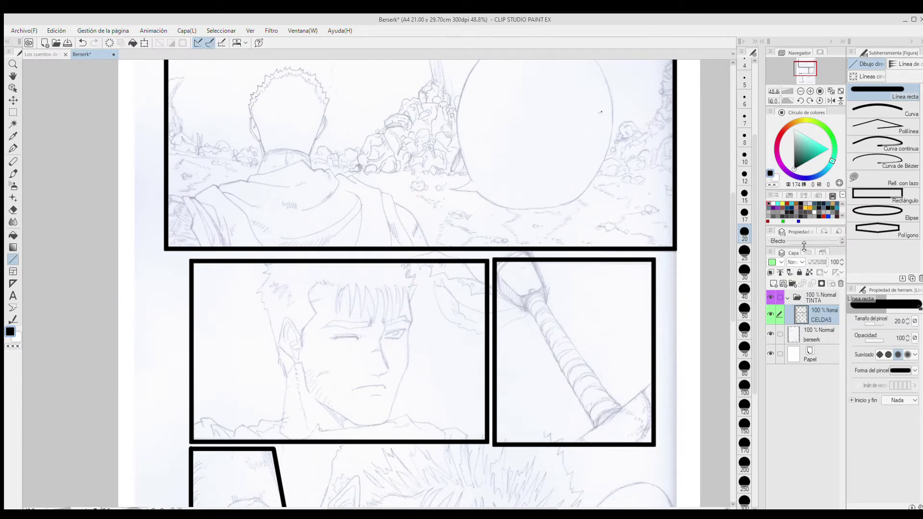
{"action": "key", "text": "ctrl+g"}
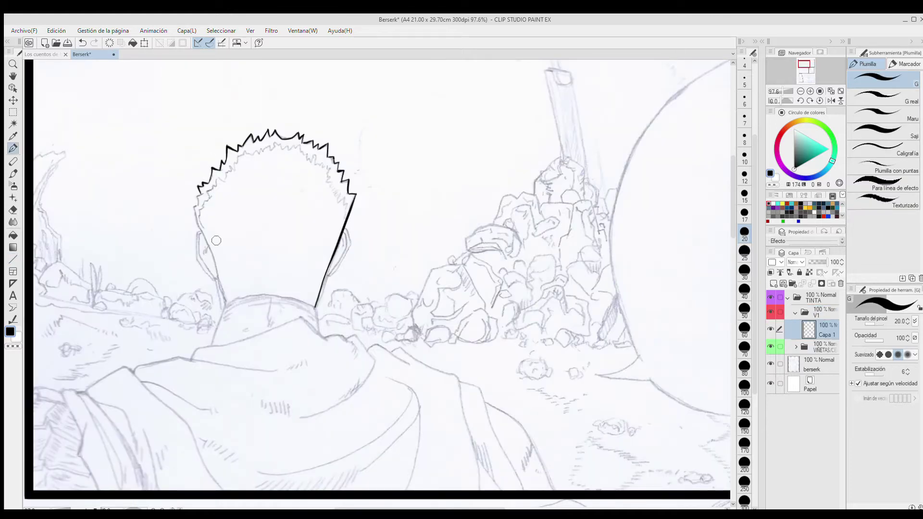
Ink the sides of the man's head, the inner hairline and both ears with the G pen at size 20.
{"action": "left_click_drag", "start_coordinate": [225, 303], "coordinate": [197, 204]}
{"action": "mouse_move", "coordinate": [345, 219]}
{"action": "left_mouse_down"}
{"action": "mouse_move", "coordinate": [307, 156]}
{"action": "mouse_move", "coordinate": [277, 145]}
{"action": "mouse_move", "coordinate": [229, 171]}
{"action": "mouse_move", "coordinate": [201, 205]}
{"action": "mouse_move", "coordinate": [205, 240]}
{"action": "left_mouse_up"}
{"action": "mouse_move", "coordinate": [344, 225]}
{"action": "left_mouse_down"}
{"action": "mouse_move", "coordinate": [348, 248]}
{"action": "mouse_move", "coordinate": [326, 274]}
{"action": "mouse_move", "coordinate": [345, 234]}
{"action": "left_mouse_up"}
{"action": "left_click_drag", "start_coordinate": [341, 236], "coordinate": [337, 255]}
{"action": "mouse_move", "coordinate": [217, 279]}
{"action": "left_mouse_down"}
{"action": "mouse_move", "coordinate": [200, 232]}
{"action": "mouse_move", "coordinate": [216, 278]}
{"action": "left_mouse_up"}
{"action": "left_click_drag", "start_coordinate": [207, 246], "coordinate": [205, 255]}
Ink the man's neck with its central crease and the upper contour of his left shoulder.
{"action": "mouse_move", "coordinate": [315, 306]}
{"action": "left_mouse_down"}
{"action": "mouse_move", "coordinate": [231, 301]}
{"action": "mouse_move", "coordinate": [212, 345]}
{"action": "left_mouse_up"}
{"action": "left_click_drag", "start_coordinate": [315, 306], "coordinate": [320, 336]}
{"action": "left_click_drag", "start_coordinate": [270, 299], "coordinate": [268, 321]}
{"action": "left_click_drag", "start_coordinate": [271, 319], "coordinate": [276, 329]}
{"action": "left_click_drag", "start_coordinate": [200, 347], "coordinate": [192, 359]}
{"action": "mouse_move", "coordinate": [195, 359]}
{"action": "left_mouse_down"}
{"action": "mouse_move", "coordinate": [174, 363]}
{"action": "mouse_move", "coordinate": [133, 372]}
{"action": "left_mouse_up"}
Ink the cloak folds and straps hanging over the left arm and start the arm's contours.
{"action": "mouse_move", "coordinate": [223, 490]}
{"action": "left_mouse_down"}
{"action": "mouse_move", "coordinate": [125, 368]}
{"action": "mouse_move", "coordinate": [85, 391]}
{"action": "left_mouse_up"}
{"action": "mouse_move", "coordinate": [139, 483]}
{"action": "left_mouse_down"}
{"action": "mouse_move", "coordinate": [77, 392]}
{"action": "mouse_move", "coordinate": [124, 490]}
{"action": "left_mouse_up"}
{"action": "left_click_drag", "start_coordinate": [125, 464], "coordinate": [127, 490]}
{"action": "left_click_drag", "start_coordinate": [86, 422], "coordinate": [78, 455]}
{"action": "left_click_drag", "start_coordinate": [99, 490], "coordinate": [78, 455]}
{"action": "mouse_move", "coordinate": [82, 438]}
{"action": "left_mouse_down"}
{"action": "mouse_move", "coordinate": [55, 393]}
{"action": "mouse_move", "coordinate": [56, 402]}
{"action": "mouse_move", "coordinate": [34, 389]}
{"action": "left_mouse_up"}
{"action": "mouse_move", "coordinate": [65, 404]}
{"action": "left_mouse_down"}
{"action": "mouse_move", "coordinate": [38, 393]}
{"action": "mouse_move", "coordinate": [76, 448]}
{"action": "left_mouse_up"}
{"action": "left_click_drag", "start_coordinate": [46, 422], "coordinate": [42, 428]}
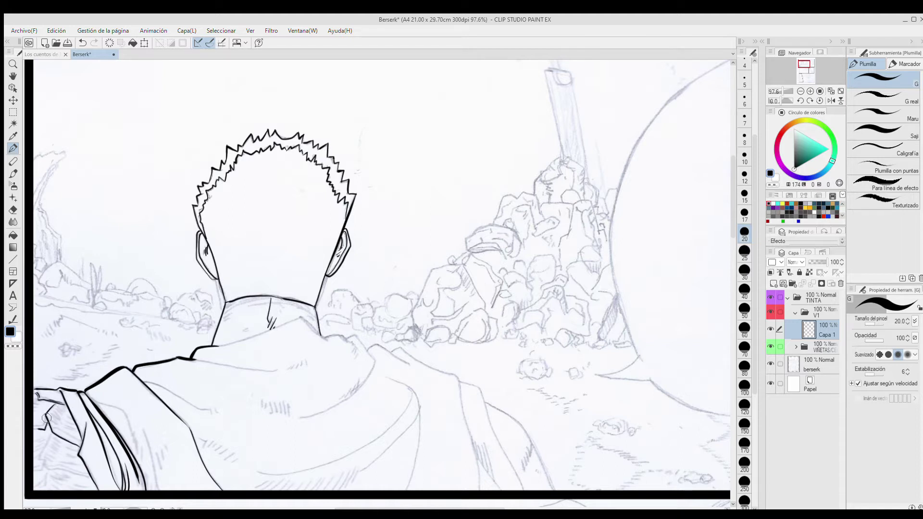
Ink the segments of the left arm in the panel's lower-left corner and shade them with hatching.
{"action": "left_click_drag", "start_coordinate": [91, 481], "coordinate": [36, 456]}
{"action": "left_click_drag", "start_coordinate": [51, 432], "coordinate": [39, 491]}
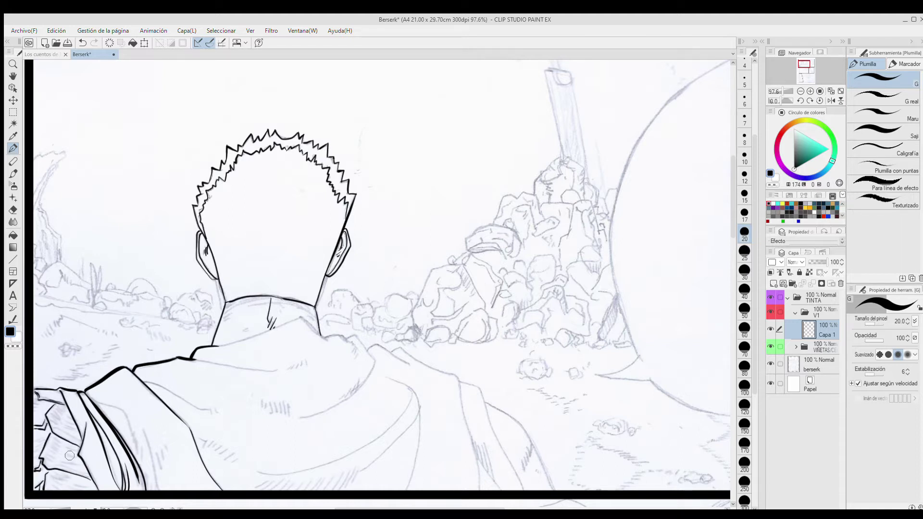
{"action": "mouse_move", "coordinate": [53, 413]}
{"action": "left_mouse_down"}
{"action": "mouse_move", "coordinate": [74, 432]}
{"action": "mouse_move", "coordinate": [70, 469]}
{"action": "mouse_move", "coordinate": [44, 459]}
{"action": "mouse_move", "coordinate": [49, 434]}
{"action": "left_mouse_up"}
{"action": "left_click_drag", "start_coordinate": [87, 481], "coordinate": [43, 469]}
{"action": "mouse_move", "coordinate": [43, 476]}
{"action": "left_mouse_down"}
{"action": "mouse_move", "coordinate": [55, 491]}
{"action": "mouse_move", "coordinate": [95, 495]}
{"action": "left_mouse_up"}
{"action": "left_click_drag", "start_coordinate": [70, 480], "coordinate": [97, 494]}
{"action": "left_click_drag", "start_coordinate": [48, 436], "coordinate": [35, 444]}
{"action": "left_click_drag", "start_coordinate": [44, 441], "coordinate": [35, 449]}
Ink the fold lines and short shading strokes on the cloak beside the left arm.
{"action": "mouse_move", "coordinate": [87, 393]}
{"action": "left_mouse_down"}
{"action": "mouse_move", "coordinate": [123, 410]}
{"action": "mouse_move", "coordinate": [144, 474]}
{"action": "left_mouse_up"}
{"action": "left_click_drag", "start_coordinate": [144, 417], "coordinate": [141, 424]}
{"action": "left_click_drag", "start_coordinate": [145, 420], "coordinate": [142, 432]}
{"action": "left_click_drag", "start_coordinate": [145, 432], "coordinate": [159, 490]}
{"action": "left_click_drag", "start_coordinate": [155, 447], "coordinate": [161, 473]}
{"action": "left_click_drag", "start_coordinate": [165, 449], "coordinate": [163, 465]}
Ink the upper edge and folds of the hood around the neck, with hatching in its creases.
{"action": "mouse_move", "coordinate": [324, 339]}
{"action": "left_mouse_down"}
{"action": "mouse_move", "coordinate": [304, 321]}
{"action": "mouse_move", "coordinate": [216, 346]}
{"action": "left_mouse_up"}
{"action": "mouse_move", "coordinate": [317, 321]}
{"action": "left_mouse_down"}
{"action": "mouse_move", "coordinate": [359, 356]}
{"action": "mouse_move", "coordinate": [295, 420]}
{"action": "left_mouse_up"}
{"action": "mouse_move", "coordinate": [288, 401]}
{"action": "left_mouse_down"}
{"action": "mouse_move", "coordinate": [289, 415]}
{"action": "mouse_move", "coordinate": [275, 414]}
{"action": "left_mouse_up"}
{"action": "left_click_drag", "start_coordinate": [355, 350], "coordinate": [419, 371]}
{"action": "left_click_drag", "start_coordinate": [305, 356], "coordinate": [303, 368]}
{"action": "mouse_move", "coordinate": [298, 360]}
{"action": "left_mouse_down"}
{"action": "mouse_move", "coordinate": [296, 369]}
{"action": "mouse_move", "coordinate": [195, 358]}
{"action": "left_mouse_up"}
{"action": "left_click_drag", "start_coordinate": [211, 409], "coordinate": [144, 380]}
{"action": "left_click_drag", "start_coordinate": [358, 376], "coordinate": [338, 400]}
Ink the right shoulder's contour and the cloak strip below it, with hatched shadows.
{"action": "left_click_drag", "start_coordinate": [392, 348], "coordinate": [458, 377]}
{"action": "left_click_drag", "start_coordinate": [457, 380], "coordinate": [478, 490]}
{"action": "mouse_move", "coordinate": [458, 380]}
{"action": "left_mouse_down"}
{"action": "mouse_move", "coordinate": [480, 393]}
{"action": "mouse_move", "coordinate": [527, 491]}
{"action": "left_mouse_up"}
{"action": "mouse_move", "coordinate": [495, 452]}
{"action": "left_mouse_down"}
{"action": "mouse_move", "coordinate": [502, 487]}
{"action": "mouse_move", "coordinate": [497, 480]}
{"action": "left_mouse_up"}
{"action": "mouse_move", "coordinate": [476, 432]}
{"action": "left_mouse_down"}
{"action": "mouse_move", "coordinate": [485, 466]}
{"action": "mouse_move", "coordinate": [476, 457]}
{"action": "left_mouse_up"}
Ink the long curved folds across the back of the cloak and hatch their shadows.
{"action": "mouse_move", "coordinate": [387, 377]}
{"action": "left_mouse_down"}
{"action": "mouse_move", "coordinate": [418, 409]}
{"action": "mouse_move", "coordinate": [416, 490]}
{"action": "left_mouse_up"}
{"action": "left_click_drag", "start_coordinate": [411, 391], "coordinate": [260, 473]}
{"action": "mouse_move", "coordinate": [366, 476]}
{"action": "left_mouse_down"}
{"action": "mouse_move", "coordinate": [337, 494]}
{"action": "mouse_move", "coordinate": [258, 495]}
{"action": "left_mouse_up"}
{"action": "left_click_drag", "start_coordinate": [227, 457], "coordinate": [243, 466]}
{"action": "left_click_drag", "start_coordinate": [210, 438], "coordinate": [224, 448]}
{"action": "left_click_drag", "start_coordinate": [223, 451], "coordinate": [237, 465]}
{"action": "left_click_drag", "start_coordinate": [199, 433], "coordinate": [218, 449]}
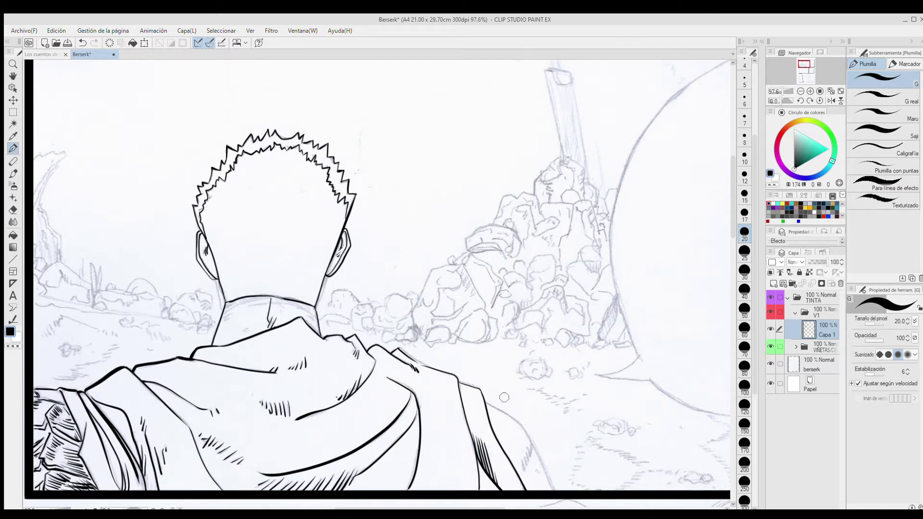
Ink the outer contour of the right arm and hatch the cloak fold inside it.
{"action": "left_click_drag", "start_coordinate": [460, 382], "coordinate": [477, 387]}
{"action": "left_click_drag", "start_coordinate": [453, 375], "coordinate": [554, 490]}
{"action": "left_click_drag", "start_coordinate": [531, 448], "coordinate": [527, 462]}
{"action": "left_click_drag", "start_coordinate": [527, 459], "coordinate": [521, 473]}
{"action": "left_click_drag", "start_coordinate": [536, 467], "coordinate": [539, 476]}
Add hatched shading to the neck beneath the hairline.
{"action": "left_click_drag", "start_coordinate": [273, 297], "coordinate": [315, 318]}
{"action": "mouse_move", "coordinate": [242, 301]}
{"action": "left_mouse_down"}
{"action": "mouse_move", "coordinate": [267, 297]}
{"action": "mouse_move", "coordinate": [222, 318]}
{"action": "left_mouse_up"}
{"action": "left_click_drag", "start_coordinate": [288, 305], "coordinate": [303, 312]}
{"action": "mouse_move", "coordinate": [311, 307]}
{"action": "left_mouse_down"}
{"action": "mouse_move", "coordinate": [321, 336]}
{"action": "mouse_move", "coordinate": [250, 303]}
{"action": "left_mouse_up"}
{"action": "mouse_move", "coordinate": [237, 336]}
{"action": "left_mouse_down"}
{"action": "mouse_move", "coordinate": [249, 328]}
{"action": "mouse_move", "coordinate": [233, 302]}
{"action": "left_mouse_up"}
{"action": "left_click_drag", "start_coordinate": [312, 314], "coordinate": [318, 323]}
Name the figure's ink layer GUTS with a blue layer colour, and add an orange layer named FONDO.
{"action": "scroll", "coordinate": [474, 346], "scroll_direction": "down", "scroll_amount": 3}
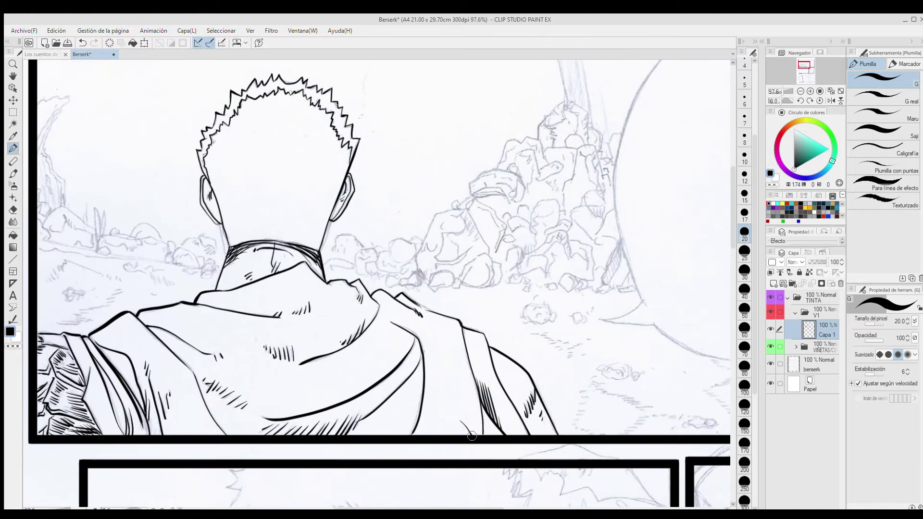
{"action": "left_click_drag", "start_coordinate": [260, 196], "coordinate": [344, 229]}
{"action": "left_click", "coordinate": [776, 262]}
{"action": "left_click", "coordinate": [783, 310]}
{"action": "left_click", "coordinate": [773, 284]}
{"action": "left_click", "coordinate": [775, 262]}
{"action": "left_click", "coordinate": [805, 332]}
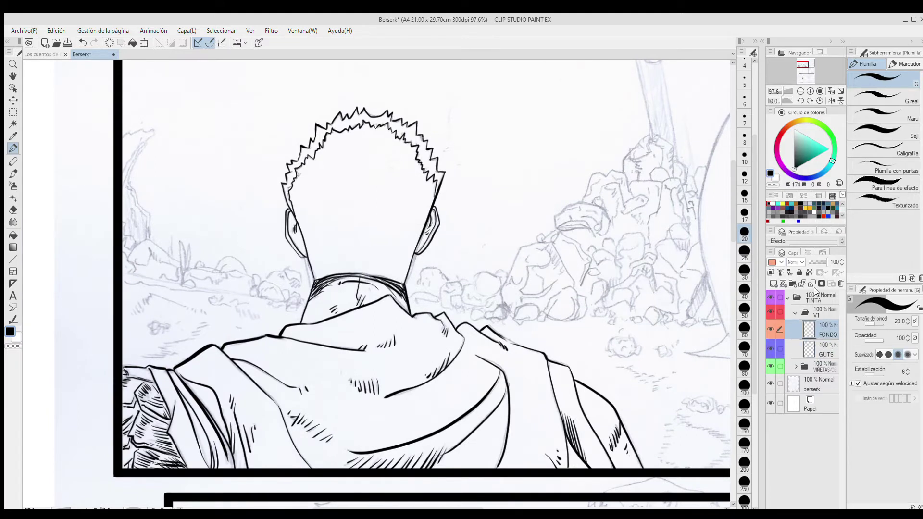
Ink the jagged rock at the panel's left edge, switching to the Maru nib at size 15.
{"action": "mouse_move", "coordinate": [142, 226]}
{"action": "left_mouse_down"}
{"action": "mouse_move", "coordinate": [148, 284]}
{"action": "mouse_move", "coordinate": [154, 268]}
{"action": "mouse_move", "coordinate": [139, 205]}
{"action": "mouse_move", "coordinate": [148, 184]}
{"action": "mouse_move", "coordinate": [128, 192]}
{"action": "left_mouse_up"}
{"action": "key", "text": "bracketleft"}
{"action": "left_click", "coordinate": [879, 130]}
{"action": "left_click", "coordinate": [883, 114]}
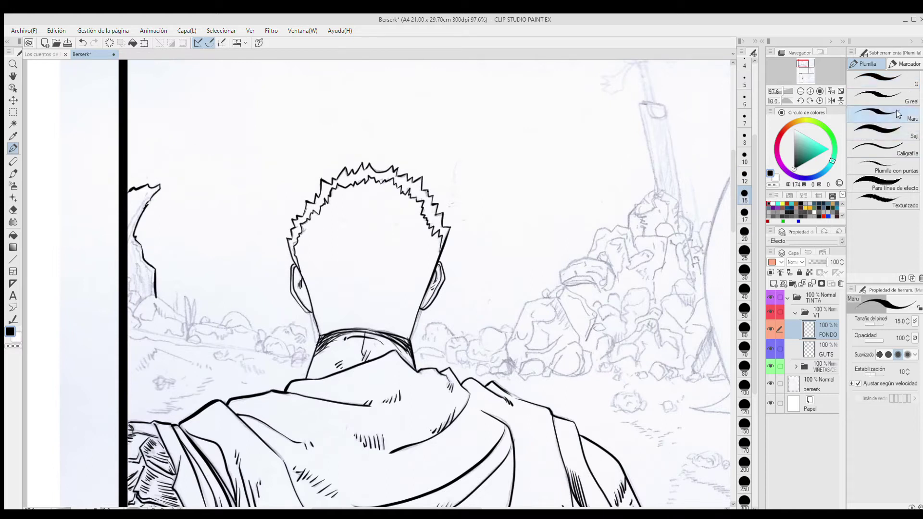
{"action": "mouse_move", "coordinate": [131, 242]}
{"action": "left_mouse_down"}
{"action": "mouse_move", "coordinate": [153, 270]}
{"action": "mouse_move", "coordinate": [153, 293]}
{"action": "left_mouse_up"}
{"action": "left_click_drag", "start_coordinate": [150, 196], "coordinate": [128, 236]}
Ink the ground line, grass blades and row of rocks between the jagged rock and the man's neck.
{"action": "mouse_move", "coordinate": [187, 335]}
{"action": "left_mouse_down"}
{"action": "mouse_move", "coordinate": [151, 295]}
{"action": "mouse_move", "coordinate": [139, 331]}
{"action": "mouse_move", "coordinate": [154, 314]}
{"action": "mouse_move", "coordinate": [142, 319]}
{"action": "mouse_move", "coordinate": [133, 290]}
{"action": "left_mouse_up"}
{"action": "mouse_move", "coordinate": [186, 339]}
{"action": "left_mouse_down"}
{"action": "mouse_move", "coordinate": [129, 326]}
{"action": "mouse_move", "coordinate": [194, 299]}
{"action": "left_mouse_up"}
{"action": "left_click_drag", "start_coordinate": [259, 334], "coordinate": [241, 325]}
{"action": "mouse_move", "coordinate": [240, 325]}
{"action": "left_mouse_down"}
{"action": "mouse_move", "coordinate": [204, 325]}
{"action": "mouse_move", "coordinate": [227, 326]}
{"action": "left_mouse_up"}
{"action": "mouse_move", "coordinate": [260, 335]}
{"action": "left_mouse_down"}
{"action": "mouse_move", "coordinate": [263, 349]}
{"action": "mouse_move", "coordinate": [201, 343]}
{"action": "mouse_move", "coordinate": [191, 327]}
{"action": "mouse_move", "coordinate": [251, 332]}
{"action": "left_mouse_up"}
{"action": "left_click_drag", "start_coordinate": [243, 318], "coordinate": [221, 317]}
{"action": "left_click_drag", "start_coordinate": [223, 318], "coordinate": [202, 320]}
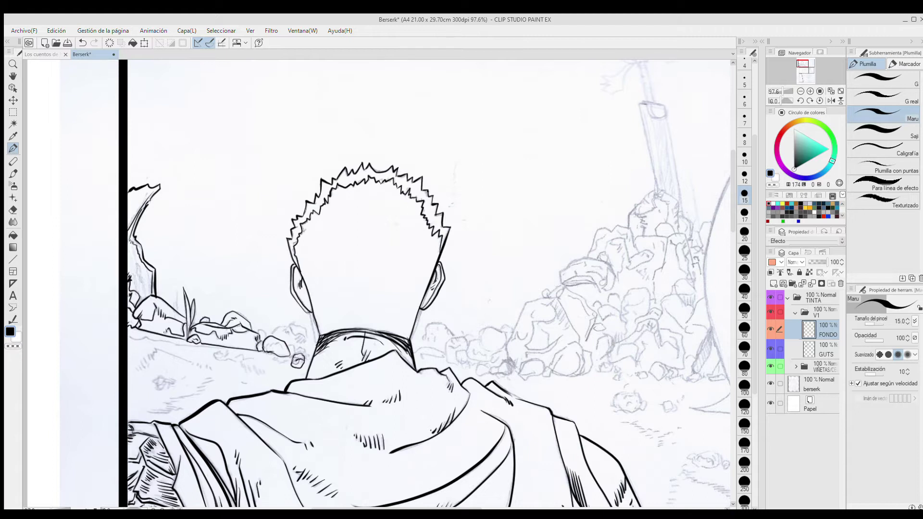
{"action": "left_click_drag", "start_coordinate": [304, 335], "coordinate": [272, 333]}
Ink the ground left of the man with small stones and short terrain hatching.
{"action": "left_click_drag", "start_coordinate": [305, 335], "coordinate": [317, 267]}
{"action": "left_click_drag", "start_coordinate": [206, 294], "coordinate": [169, 280]}
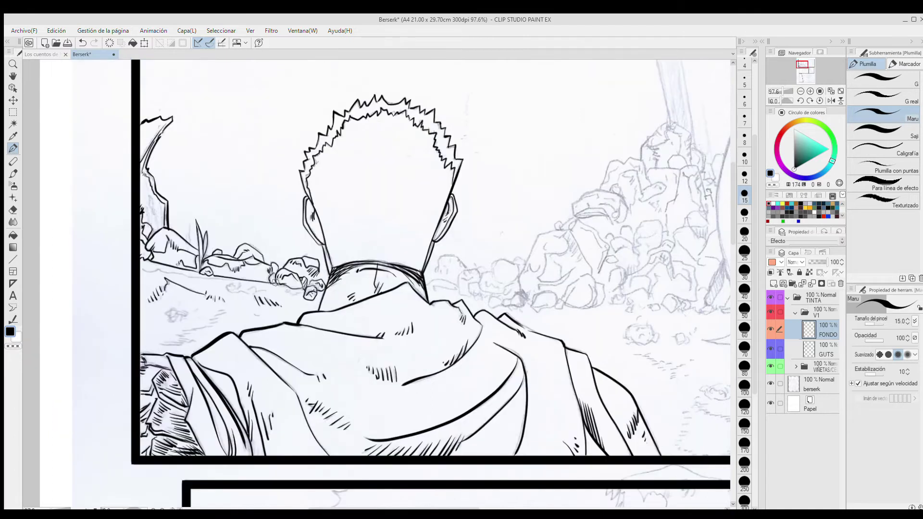
{"action": "left_click_drag", "start_coordinate": [236, 278], "coordinate": [141, 267]}
{"action": "left_click_drag", "start_coordinate": [225, 311], "coordinate": [215, 311]}
{"action": "left_click_drag", "start_coordinate": [224, 314], "coordinate": [213, 318]}
{"action": "left_click_drag", "start_coordinate": [216, 325], "coordinate": [155, 342]}
{"action": "left_click_drag", "start_coordinate": [182, 345], "coordinate": [160, 343]}
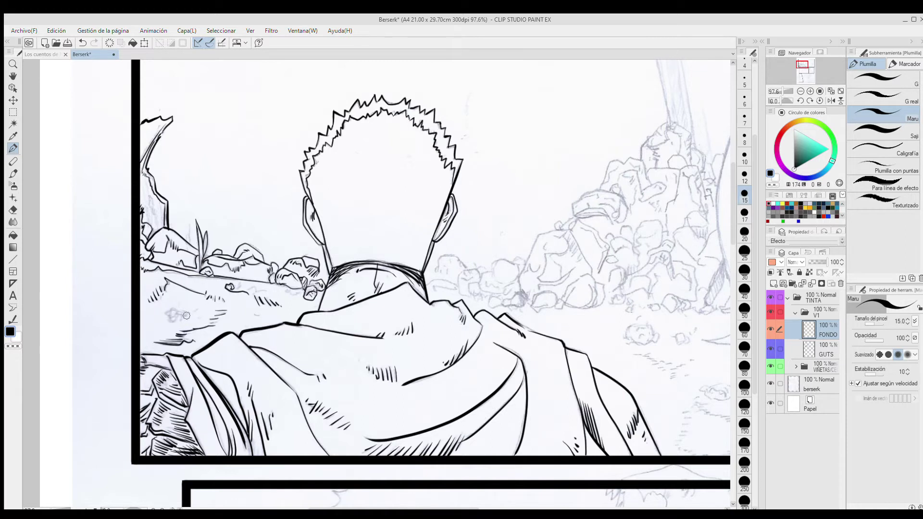
{"action": "left_click_drag", "start_coordinate": [265, 292], "coordinate": [245, 286]}
Ink the cluster of small rocks just right of the man's neck and add hatched shadows.
{"action": "left_click_drag", "start_coordinate": [548, 214], "coordinate": [430, 256]}
{"action": "left_click_drag", "start_coordinate": [364, 320], "coordinate": [342, 317]}
{"action": "left_click_drag", "start_coordinate": [358, 314], "coordinate": [353, 320]}
{"action": "mouse_move", "coordinate": [352, 312]}
{"action": "left_mouse_down"}
{"action": "mouse_move", "coordinate": [319, 313]}
{"action": "mouse_move", "coordinate": [317, 328]}
{"action": "left_mouse_up"}
{"action": "left_click_drag", "start_coordinate": [338, 304], "coordinate": [328, 314]}
{"action": "mouse_move", "coordinate": [382, 335]}
{"action": "left_mouse_down"}
{"action": "mouse_move", "coordinate": [366, 315]}
{"action": "mouse_move", "coordinate": [384, 329]}
{"action": "left_mouse_up"}
{"action": "mouse_move", "coordinate": [380, 351]}
{"action": "left_mouse_down"}
{"action": "mouse_move", "coordinate": [362, 333]}
{"action": "mouse_move", "coordinate": [351, 337]}
{"action": "left_mouse_up"}
{"action": "mouse_move", "coordinate": [395, 301]}
{"action": "left_mouse_down"}
{"action": "mouse_move", "coordinate": [404, 322]}
{"action": "mouse_move", "coordinate": [404, 300]}
{"action": "left_mouse_up"}
{"action": "left_click_drag", "start_coordinate": [409, 331], "coordinate": [401, 312]}
{"action": "mouse_move", "coordinate": [403, 307]}
{"action": "left_mouse_down"}
{"action": "mouse_move", "coordinate": [424, 275]}
{"action": "mouse_move", "coordinate": [405, 317]}
{"action": "left_mouse_up"}
{"action": "left_click_drag", "start_coordinate": [387, 337], "coordinate": [400, 322]}
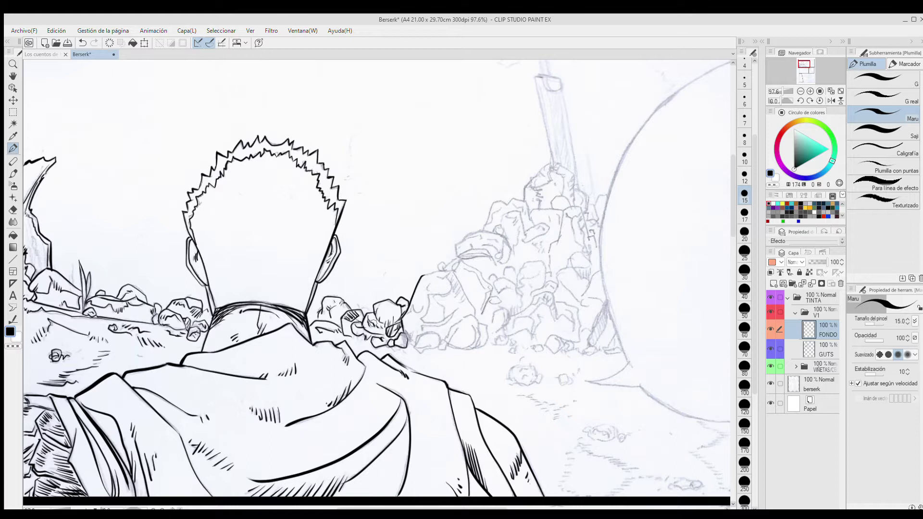
Ink the smaller stones at the foot of the rubble pile's first large boulder.
{"action": "left_click_drag", "start_coordinate": [375, 295], "coordinate": [315, 288]}
{"action": "left_click_drag", "start_coordinate": [418, 314], "coordinate": [420, 340]}
{"action": "mouse_move", "coordinate": [417, 313]}
{"action": "left_mouse_down"}
{"action": "mouse_move", "coordinate": [406, 341]}
{"action": "mouse_move", "coordinate": [418, 317]}
{"action": "left_mouse_up"}
{"action": "left_click_drag", "start_coordinate": [403, 315], "coordinate": [381, 341]}
{"action": "mouse_move", "coordinate": [377, 340]}
{"action": "left_mouse_down"}
{"action": "mouse_move", "coordinate": [362, 329]}
{"action": "mouse_move", "coordinate": [359, 340]}
{"action": "left_mouse_up"}
{"action": "left_click_drag", "start_coordinate": [405, 318], "coordinate": [388, 335]}
{"action": "left_click_drag", "start_coordinate": [343, 318], "coordinate": [353, 336]}
Ink the large boulder's contour, inner facets and shading at the rubble pile's left end.
{"action": "left_click_drag", "start_coordinate": [393, 263], "coordinate": [415, 305]}
{"action": "left_click_drag", "start_coordinate": [363, 268], "coordinate": [392, 262]}
{"action": "mouse_move", "coordinate": [377, 268]}
{"action": "left_mouse_down"}
{"action": "mouse_move", "coordinate": [402, 288]}
{"action": "mouse_move", "coordinate": [390, 293]}
{"action": "left_mouse_up"}
{"action": "mouse_move", "coordinate": [359, 288]}
{"action": "left_mouse_down"}
{"action": "mouse_move", "coordinate": [395, 321]}
{"action": "mouse_move", "coordinate": [363, 305]}
{"action": "left_mouse_up"}
{"action": "left_click_drag", "start_coordinate": [361, 271], "coordinate": [374, 283]}
{"action": "left_click_drag", "start_coordinate": [436, 300], "coordinate": [393, 282]}
Hide the berserk sketch layer to check the inked lines alone, and show it again.
{"action": "scroll", "coordinate": [253, 201], "scroll_direction": "down", "scroll_amount": 5}
{"action": "left_click", "coordinate": [769, 382]}
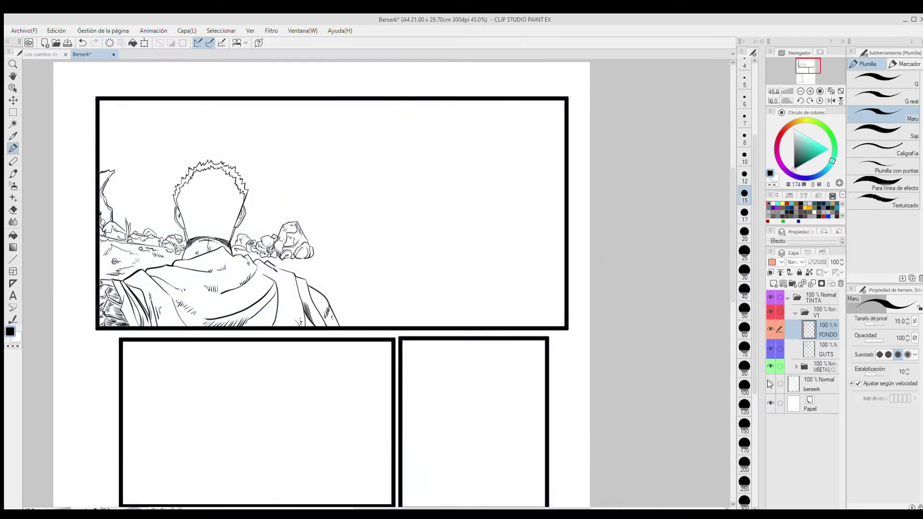
{"action": "left_click", "coordinate": [770, 383]}
{"action": "scroll", "coordinate": [320, 214], "scroll_direction": "up", "scroll_amount": 5}
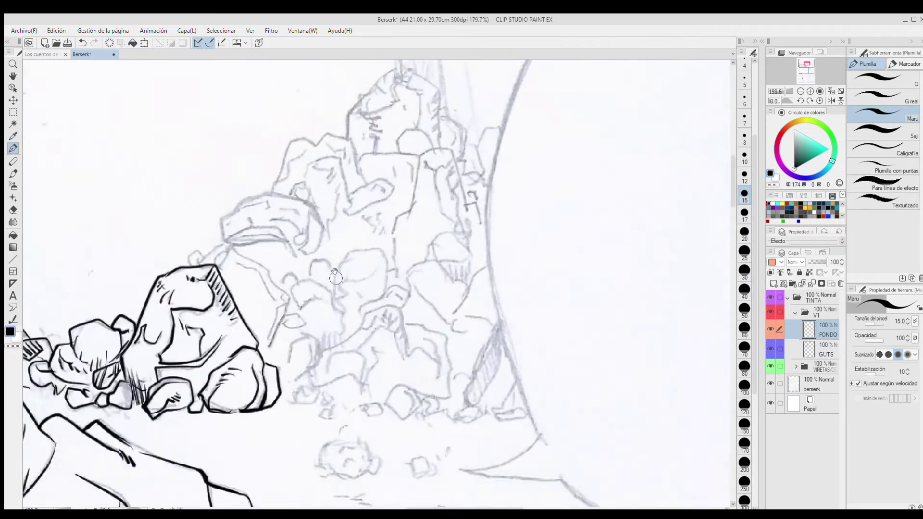
Ink the flat slab rock resting above the first large boulder and the smaller rocks just beneath it.
{"action": "scroll", "coordinate": [360, 279], "scroll_direction": "down", "scroll_amount": 3}
{"action": "mouse_move", "coordinate": [329, 258]}
{"action": "left_mouse_down"}
{"action": "mouse_move", "coordinate": [299, 246]}
{"action": "mouse_move", "coordinate": [296, 254]}
{"action": "left_mouse_up"}
{"action": "mouse_move", "coordinate": [342, 246]}
{"action": "left_mouse_down"}
{"action": "mouse_move", "coordinate": [301, 238]}
{"action": "mouse_move", "coordinate": [330, 290]}
{"action": "left_mouse_up"}
{"action": "scroll", "coordinate": [327, 267], "scroll_direction": "up", "scroll_amount": 2}
{"action": "left_click_drag", "start_coordinate": [330, 290], "coordinate": [317, 321]}
{"action": "left_click_drag", "start_coordinate": [292, 262], "coordinate": [300, 267]}
{"action": "left_click_drag", "start_coordinate": [328, 290], "coordinate": [312, 328]}
{"action": "left_click_drag", "start_coordinate": [343, 223], "coordinate": [344, 241]}
{"action": "mouse_move", "coordinate": [351, 240]}
{"action": "left_mouse_down"}
{"action": "mouse_move", "coordinate": [340, 257]}
{"action": "mouse_move", "coordinate": [334, 250]}
{"action": "left_mouse_up"}
{"action": "mouse_move", "coordinate": [321, 228]}
{"action": "left_mouse_down"}
{"action": "mouse_move", "coordinate": [335, 238]}
{"action": "mouse_move", "coordinate": [292, 230]}
{"action": "left_mouse_up"}
{"action": "left_click_drag", "start_coordinate": [292, 247], "coordinate": [318, 243]}
Ink the stacked rocks in the middle of the rubble pile and the small stones along its foot, with hatched shadows.
{"action": "mouse_move", "coordinate": [392, 287]}
{"action": "left_mouse_down"}
{"action": "mouse_move", "coordinate": [359, 269]}
{"action": "mouse_move", "coordinate": [360, 298]}
{"action": "left_mouse_up"}
{"action": "left_click_drag", "start_coordinate": [393, 288], "coordinate": [347, 321]}
{"action": "mouse_move", "coordinate": [342, 313]}
{"action": "left_mouse_down"}
{"action": "mouse_move", "coordinate": [337, 339]}
{"action": "mouse_move", "coordinate": [347, 336]}
{"action": "left_mouse_up"}
{"action": "mouse_move", "coordinate": [435, 355]}
{"action": "left_mouse_down"}
{"action": "mouse_move", "coordinate": [417, 306]}
{"action": "mouse_move", "coordinate": [394, 289]}
{"action": "left_mouse_up"}
{"action": "left_click_drag", "start_coordinate": [429, 341], "coordinate": [391, 308]}
{"action": "left_click_drag", "start_coordinate": [380, 346], "coordinate": [341, 336]}
{"action": "mouse_move", "coordinate": [377, 341]}
{"action": "left_mouse_down"}
{"action": "mouse_move", "coordinate": [371, 323]}
{"action": "mouse_move", "coordinate": [355, 336]}
{"action": "left_mouse_up"}
{"action": "mouse_move", "coordinate": [392, 308]}
{"action": "left_mouse_down"}
{"action": "mouse_move", "coordinate": [375, 322]}
{"action": "mouse_move", "coordinate": [406, 294]}
{"action": "mouse_move", "coordinate": [406, 320]}
{"action": "left_mouse_up"}
{"action": "mouse_move", "coordinate": [389, 318]}
{"action": "left_mouse_down"}
{"action": "mouse_move", "coordinate": [354, 368]}
{"action": "mouse_move", "coordinate": [352, 355]}
{"action": "left_mouse_up"}
{"action": "mouse_move", "coordinate": [387, 268]}
{"action": "left_mouse_down"}
{"action": "mouse_move", "coordinate": [361, 289]}
{"action": "mouse_move", "coordinate": [360, 322]}
{"action": "left_mouse_up"}
{"action": "mouse_move", "coordinate": [347, 279]}
{"action": "left_mouse_down"}
{"action": "mouse_move", "coordinate": [321, 319]}
{"action": "mouse_move", "coordinate": [331, 343]}
{"action": "left_mouse_up"}
{"action": "left_click_drag", "start_coordinate": [358, 276], "coordinate": [345, 267]}
{"action": "mouse_move", "coordinate": [437, 345]}
{"action": "left_mouse_down"}
{"action": "mouse_move", "coordinate": [436, 369]}
{"action": "mouse_move", "coordinate": [418, 358]}
{"action": "mouse_move", "coordinate": [382, 362]}
{"action": "mouse_move", "coordinate": [384, 350]}
{"action": "left_mouse_up"}
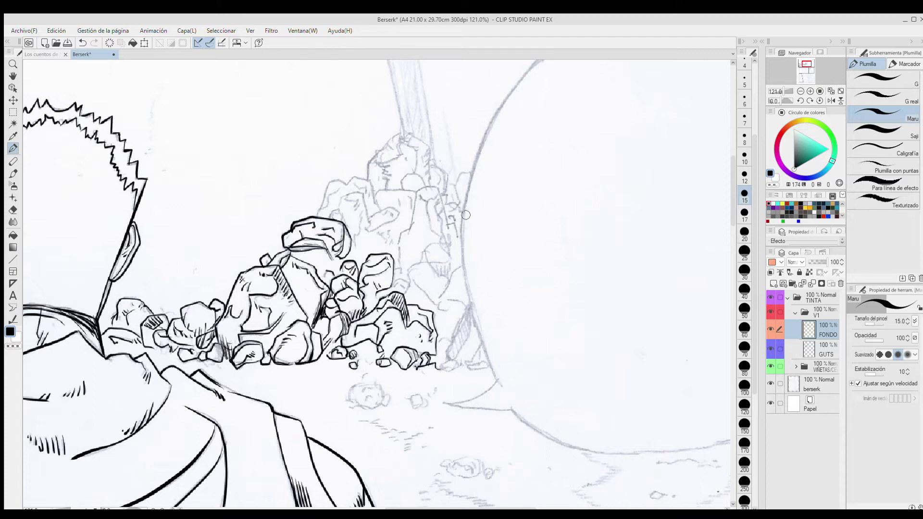
Ink the rocks on the rubble pile's upper left shoulder, above and beside the flat slab.
{"action": "mouse_move", "coordinate": [401, 269]}
{"action": "left_mouse_down"}
{"action": "mouse_move", "coordinate": [414, 221]}
{"action": "mouse_move", "coordinate": [379, 191]}
{"action": "mouse_move", "coordinate": [369, 224]}
{"action": "left_mouse_up"}
{"action": "mouse_move", "coordinate": [369, 224]}
{"action": "left_mouse_down"}
{"action": "mouse_move", "coordinate": [340, 199]}
{"action": "mouse_move", "coordinate": [330, 219]}
{"action": "left_mouse_up"}
{"action": "mouse_move", "coordinate": [342, 198]}
{"action": "left_mouse_down"}
{"action": "mouse_move", "coordinate": [350, 206]}
{"action": "mouse_move", "coordinate": [360, 195]}
{"action": "left_mouse_up"}
{"action": "mouse_move", "coordinate": [353, 233]}
{"action": "left_mouse_down"}
{"action": "mouse_move", "coordinate": [355, 254]}
{"action": "mouse_move", "coordinate": [354, 234]}
{"action": "left_mouse_up"}
{"action": "mouse_move", "coordinate": [379, 209]}
{"action": "left_mouse_down"}
{"action": "mouse_move", "coordinate": [368, 179]}
{"action": "mouse_move", "coordinate": [346, 184]}
{"action": "mouse_move", "coordinate": [318, 216]}
{"action": "left_mouse_up"}
{"action": "left_click_drag", "start_coordinate": [344, 183], "coordinate": [328, 205]}
{"action": "mouse_move", "coordinate": [399, 216]}
{"action": "left_mouse_down"}
{"action": "mouse_move", "coordinate": [369, 232]}
{"action": "mouse_move", "coordinate": [391, 245]}
{"action": "left_mouse_up"}
{"action": "left_click_drag", "start_coordinate": [393, 248], "coordinate": [398, 259]}
Ink the boulders at the rubble pile's summit and the tall rock faces directly below them.
{"action": "left_click_drag", "start_coordinate": [436, 187], "coordinate": [448, 228]}
{"action": "left_click_drag", "start_coordinate": [417, 192], "coordinate": [437, 187]}
{"action": "mouse_move", "coordinate": [438, 195]}
{"action": "left_mouse_down"}
{"action": "mouse_move", "coordinate": [428, 200]}
{"action": "mouse_move", "coordinate": [450, 260]}
{"action": "left_mouse_up"}
{"action": "mouse_move", "coordinate": [430, 189]}
{"action": "left_mouse_down"}
{"action": "mouse_move", "coordinate": [373, 156]}
{"action": "mouse_move", "coordinate": [415, 175]}
{"action": "left_mouse_up"}
{"action": "left_click_drag", "start_coordinate": [400, 187], "coordinate": [413, 171]}
{"action": "mouse_move", "coordinate": [383, 172]}
{"action": "left_mouse_down"}
{"action": "mouse_move", "coordinate": [391, 186]}
{"action": "mouse_move", "coordinate": [401, 156]}
{"action": "left_mouse_up"}
{"action": "mouse_move", "coordinate": [381, 144]}
{"action": "left_mouse_down"}
{"action": "mouse_move", "coordinate": [449, 197]}
{"action": "mouse_move", "coordinate": [459, 240]}
{"action": "left_mouse_up"}
Ink the rubble pile's right side down to the sketched balloon outline and hatch the shaded rocks there.
{"action": "left_click_drag", "start_coordinate": [474, 165], "coordinate": [464, 192]}
{"action": "left_click_drag", "start_coordinate": [461, 267], "coordinate": [447, 303]}
{"action": "left_click_drag", "start_coordinate": [430, 262], "coordinate": [451, 281]}
{"action": "mouse_move", "coordinate": [440, 238]}
{"action": "left_mouse_down"}
{"action": "mouse_move", "coordinate": [455, 284]}
{"action": "mouse_move", "coordinate": [414, 282]}
{"action": "mouse_move", "coordinate": [442, 313]}
{"action": "left_mouse_up"}
{"action": "left_click_drag", "start_coordinate": [412, 286], "coordinate": [416, 306]}
{"action": "left_click_drag", "start_coordinate": [428, 251], "coordinate": [446, 254]}
{"action": "left_click_drag", "start_coordinate": [419, 238], "coordinate": [420, 250]}
{"action": "left_click_drag", "start_coordinate": [473, 290], "coordinate": [431, 244]}
{"action": "mouse_move", "coordinate": [431, 256]}
{"action": "left_mouse_down"}
{"action": "mouse_move", "coordinate": [403, 310]}
{"action": "mouse_move", "coordinate": [406, 325]}
{"action": "mouse_move", "coordinate": [418, 318]}
{"action": "mouse_move", "coordinate": [413, 284]}
{"action": "mouse_move", "coordinate": [408, 312]}
{"action": "mouse_move", "coordinate": [426, 316]}
{"action": "left_mouse_up"}
{"action": "mouse_move", "coordinate": [424, 314]}
{"action": "left_mouse_down"}
{"action": "mouse_move", "coordinate": [446, 320]}
{"action": "mouse_move", "coordinate": [422, 320]}
{"action": "left_mouse_up"}
Ink and hatch the second rock pile between the sketched balloon and the first panel's right border.
{"action": "scroll", "coordinate": [406, 232], "scroll_direction": "down", "scroll_amount": 4}
{"action": "left_click_drag", "start_coordinate": [633, 229], "coordinate": [491, 266]}
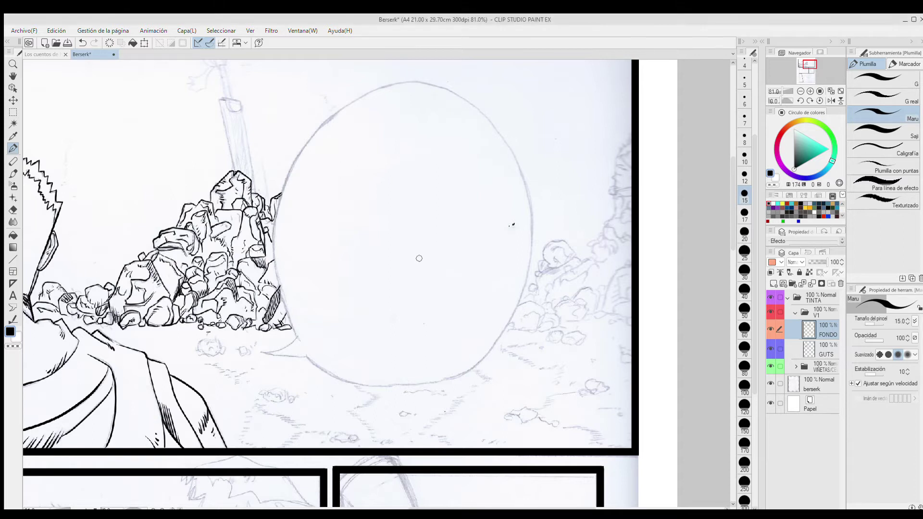
{"action": "mouse_move", "coordinate": [630, 145]}
{"action": "left_mouse_down"}
{"action": "mouse_move", "coordinate": [620, 221]}
{"action": "mouse_move", "coordinate": [603, 240]}
{"action": "mouse_move", "coordinate": [613, 245]}
{"action": "mouse_move", "coordinate": [555, 281]}
{"action": "mouse_move", "coordinate": [563, 288]}
{"action": "mouse_move", "coordinate": [545, 260]}
{"action": "mouse_move", "coordinate": [564, 250]}
{"action": "mouse_move", "coordinate": [539, 301]}
{"action": "left_mouse_up"}
{"action": "mouse_move", "coordinate": [614, 312]}
{"action": "left_mouse_down"}
{"action": "mouse_move", "coordinate": [625, 262]}
{"action": "mouse_move", "coordinate": [611, 310]}
{"action": "left_mouse_up"}
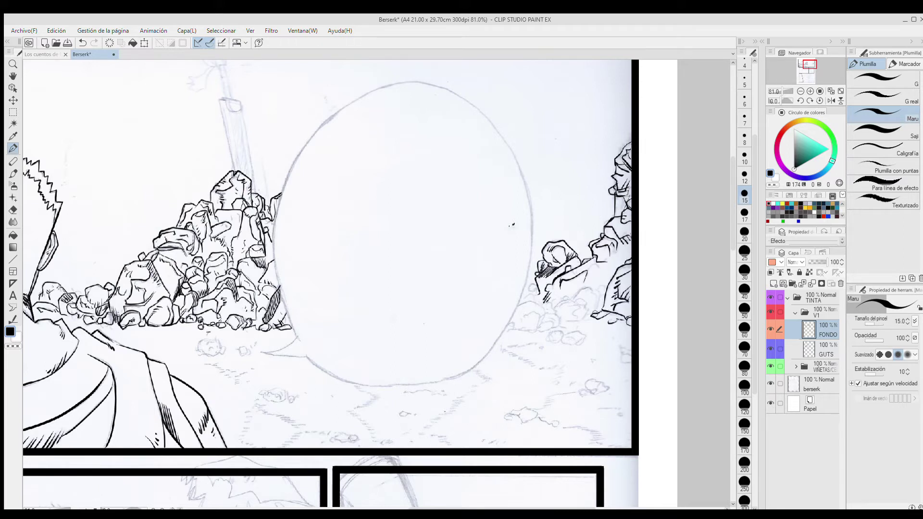
{"action": "left_click_drag", "start_coordinate": [586, 336], "coordinate": [547, 342]}
{"action": "mouse_move", "coordinate": [594, 316]}
{"action": "left_mouse_down"}
{"action": "mouse_move", "coordinate": [562, 321]}
{"action": "mouse_move", "coordinate": [516, 307]}
{"action": "mouse_move", "coordinate": [506, 327]}
{"action": "left_mouse_up"}
{"action": "left_click_drag", "start_coordinate": [574, 314], "coordinate": [607, 321]}
{"action": "mouse_move", "coordinate": [608, 264]}
{"action": "left_mouse_down"}
{"action": "mouse_move", "coordinate": [600, 292]}
{"action": "mouse_move", "coordinate": [580, 277]}
{"action": "left_mouse_up"}
Ink the ground cracks, stones and texture strokes in front of the right rock pile.
{"action": "scroll", "coordinate": [525, 311], "scroll_direction": "down", "scroll_amount": 3}
{"action": "mouse_move", "coordinate": [580, 281]}
{"action": "left_mouse_down"}
{"action": "mouse_move", "coordinate": [595, 290]}
{"action": "mouse_move", "coordinate": [541, 294]}
{"action": "mouse_move", "coordinate": [498, 320]}
{"action": "mouse_move", "coordinate": [555, 322]}
{"action": "left_mouse_up"}
{"action": "left_click_drag", "start_coordinate": [592, 304], "coordinate": [612, 305]}
{"action": "left_click_drag", "start_coordinate": [620, 342], "coordinate": [550, 323]}
{"action": "mouse_move", "coordinate": [568, 281]}
{"action": "left_mouse_down"}
{"action": "mouse_move", "coordinate": [562, 287]}
{"action": "mouse_move", "coordinate": [538, 264]}
{"action": "mouse_move", "coordinate": [501, 252]}
{"action": "left_mouse_up"}
{"action": "left_click_drag", "start_coordinate": [512, 247], "coordinate": [488, 248]}
Ink the jagged ground cracks and scattered pebbles below the sketched balloon with short hatch strokes.
{"action": "left_click_drag", "start_coordinate": [448, 343], "coordinate": [434, 333]}
{"action": "left_click_drag", "start_coordinate": [441, 331], "coordinate": [411, 340]}
{"action": "left_click_drag", "start_coordinate": [443, 308], "coordinate": [422, 322]}
{"action": "left_click_drag", "start_coordinate": [450, 304], "coordinate": [433, 315]}
{"action": "left_click_drag", "start_coordinate": [457, 294], "coordinate": [446, 302]}
{"action": "left_click_drag", "start_coordinate": [490, 268], "coordinate": [473, 276]}
{"action": "left_click_drag", "start_coordinate": [482, 279], "coordinate": [464, 287]}
{"action": "left_click_drag", "start_coordinate": [390, 336], "coordinate": [379, 340]}
{"action": "mouse_move", "coordinate": [399, 304]}
{"action": "left_mouse_down"}
{"action": "mouse_move", "coordinate": [407, 310]}
{"action": "mouse_move", "coordinate": [392, 286]}
{"action": "left_mouse_up"}
{"action": "left_click_drag", "start_coordinate": [465, 272], "coordinate": [457, 280]}
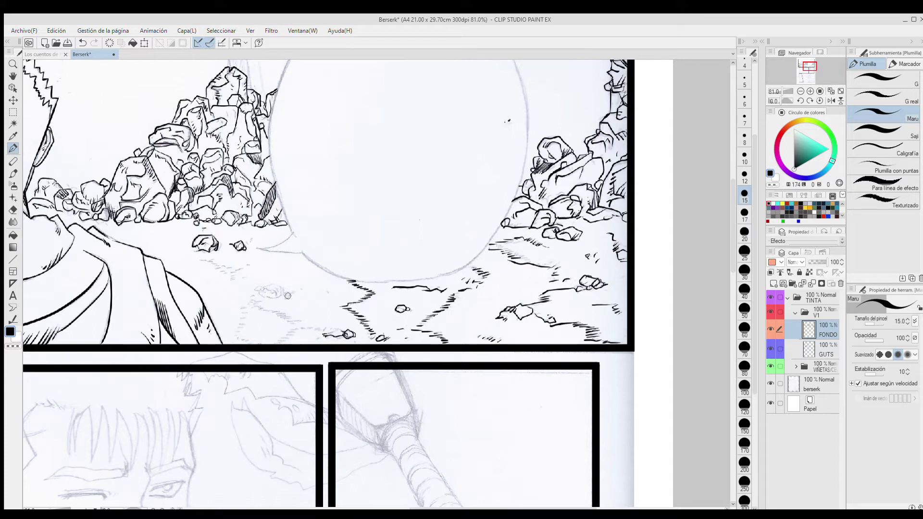
Ink the stones and hatched ground cracks between the man's shoulder and the area below the balloon.
{"action": "left_click_drag", "start_coordinate": [317, 325], "coordinate": [291, 331]}
{"action": "left_click_drag", "start_coordinate": [293, 332], "coordinate": [278, 340]}
{"action": "left_click_drag", "start_coordinate": [240, 281], "coordinate": [217, 269]}
{"action": "left_click_drag", "start_coordinate": [223, 273], "coordinate": [198, 261]}
{"action": "left_click_drag", "start_coordinate": [279, 312], "coordinate": [250, 303]}
{"action": "left_click_drag", "start_coordinate": [240, 305], "coordinate": [242, 314]}
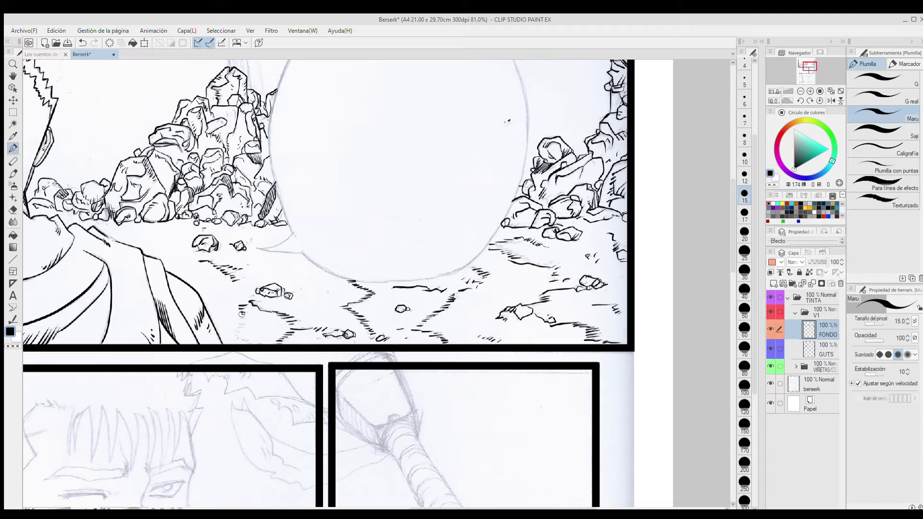
Draw an elliptical speech balloon over the sketched oval in the first panel, redrawing it to fit the sketch.
{"action": "mouse_move", "coordinate": [157, 219]}
{"action": "left_mouse_down"}
{"action": "mouse_move", "coordinate": [155, 281]}
{"action": "mouse_move", "coordinate": [198, 339]}
{"action": "left_mouse_up"}
{"action": "left_click", "coordinate": [13, 307]}
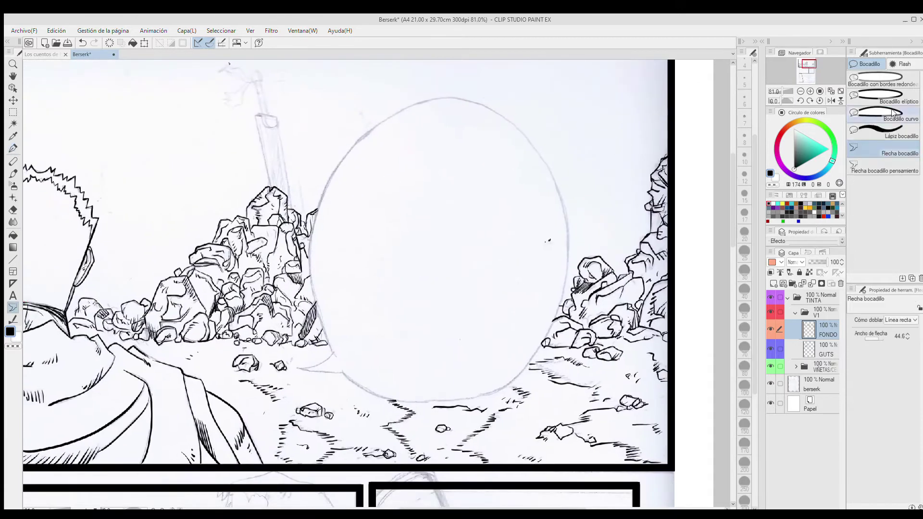
{"action": "left_click", "coordinate": [884, 96]}
{"action": "left_click_drag", "start_coordinate": [297, 77], "coordinate": [575, 412]}
{"action": "left_click", "coordinate": [907, 392]}
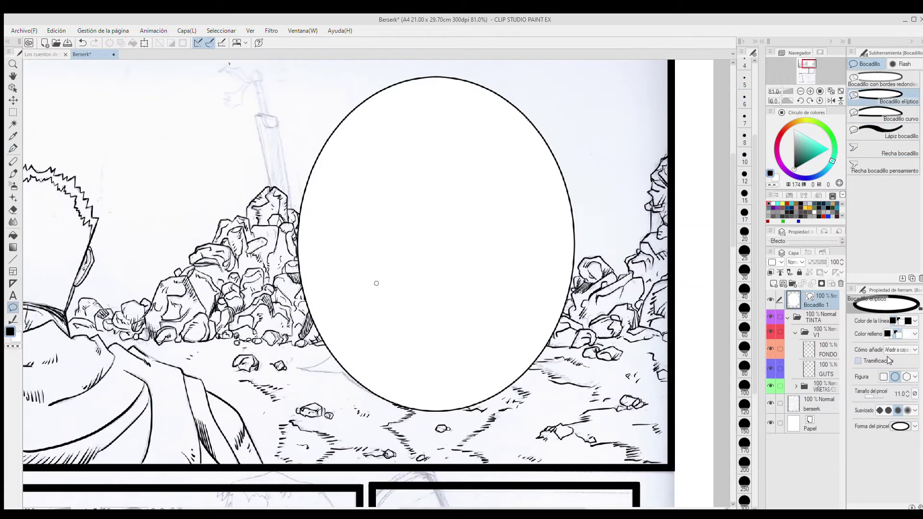
{"action": "key", "text": "ctrl+z"}
{"action": "left_click_drag", "start_coordinate": [314, 94], "coordinate": [575, 405]}
Add a curved tail to the speech balloon's lower left, pointing toward the man.
{"action": "left_click", "coordinate": [890, 149]}
{"action": "mouse_move", "coordinate": [345, 358]}
{"action": "left_mouse_down"}
{"action": "mouse_move", "coordinate": [292, 369]}
{"action": "mouse_move", "coordinate": [347, 368]}
{"action": "left_mouse_up"}
{"action": "left_click", "coordinate": [889, 132]}
Rule the two long straight edges of the sword blade standing behind the rubble pile on the FONDO layer.
{"action": "left_click", "coordinate": [834, 347]}
{"action": "mouse_move", "coordinate": [306, 211]}
{"action": "left_mouse_down"}
{"action": "mouse_move", "coordinate": [327, 245]}
{"action": "mouse_move", "coordinate": [347, 239]}
{"action": "left_mouse_up"}
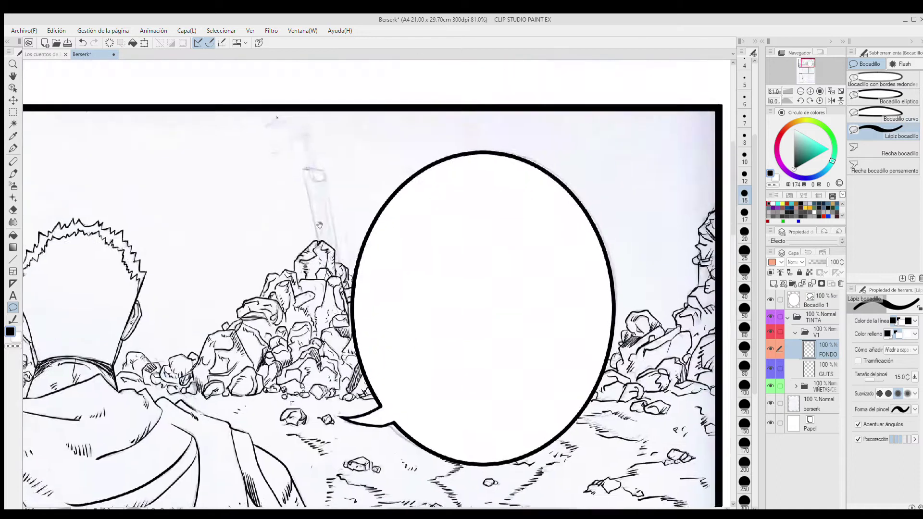
{"action": "scroll", "coordinate": [347, 192], "scroll_direction": "up", "scroll_amount": 4}
{"action": "key", "text": "u"}
{"action": "left_click_drag", "start_coordinate": [263, 178], "coordinate": [292, 308]}
{"action": "key", "text": "ctrl+z"}
{"action": "left_click", "coordinate": [744, 77]}
{"action": "left_click_drag", "start_coordinate": [264, 175], "coordinate": [291, 307]}
{"action": "left_click_drag", "start_coordinate": [306, 191], "coordinate": [333, 346]}
Ink the fitting at the blade's upper end with the Maru pen and add inner shading lines along the blade.
{"action": "left_click", "coordinate": [13, 148]}
{"action": "left_click_drag", "start_coordinate": [270, 173], "coordinate": [306, 198]}
{"action": "mouse_move", "coordinate": [275, 177]}
{"action": "left_mouse_down"}
{"action": "mouse_move", "coordinate": [294, 198]}
{"action": "mouse_move", "coordinate": [280, 221]}
{"action": "left_mouse_up"}
{"action": "key", "text": "ctrl+z"}
{"action": "left_click_drag", "start_coordinate": [303, 305], "coordinate": [289, 250]}
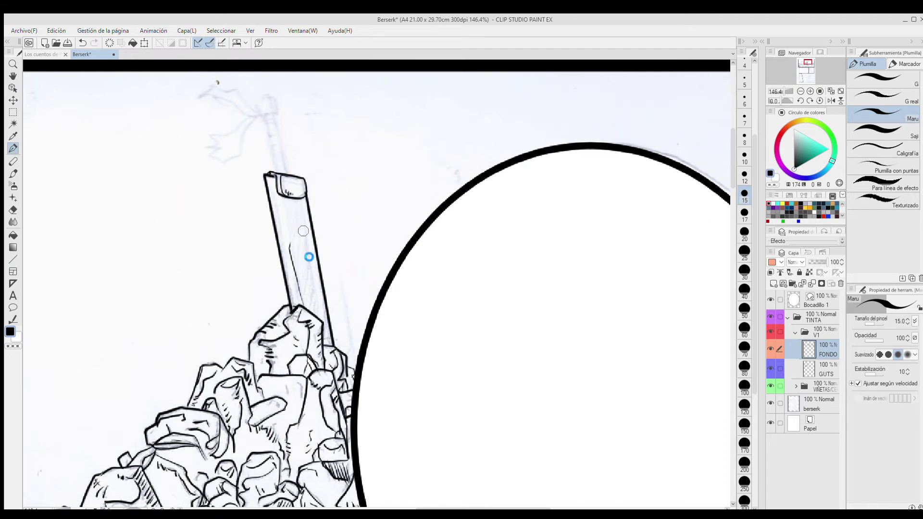
{"action": "left_click_drag", "start_coordinate": [271, 179], "coordinate": [282, 239]}
{"action": "left_click_drag", "start_coordinate": [283, 237], "coordinate": [322, 297]}
{"action": "left_click_drag", "start_coordinate": [323, 303], "coordinate": [321, 327]}
{"action": "left_click_drag", "start_coordinate": [307, 222], "coordinate": [302, 263]}
Ink the sword's grip above the blade and the torn cloth strips fluttering from it.
{"action": "left_click_drag", "start_coordinate": [262, 149], "coordinate": [270, 205]}
{"action": "left_click_drag", "start_coordinate": [272, 149], "coordinate": [284, 206]}
{"action": "left_click_drag", "start_coordinate": [265, 168], "coordinate": [275, 165]}
{"action": "mouse_move", "coordinate": [268, 183]}
{"action": "left_mouse_down"}
{"action": "mouse_move", "coordinate": [266, 129]}
{"action": "mouse_move", "coordinate": [259, 156]}
{"action": "mouse_move", "coordinate": [266, 128]}
{"action": "mouse_move", "coordinate": [273, 145]}
{"action": "mouse_move", "coordinate": [230, 121]}
{"action": "left_mouse_up"}
{"action": "left_click_drag", "start_coordinate": [254, 150], "coordinate": [187, 129]}
{"action": "mouse_move", "coordinate": [232, 122]}
{"action": "left_mouse_down"}
{"action": "mouse_move", "coordinate": [200, 119]}
{"action": "mouse_move", "coordinate": [175, 133]}
{"action": "left_mouse_up"}
{"action": "mouse_move", "coordinate": [255, 149]}
{"action": "left_mouse_down"}
{"action": "mouse_move", "coordinate": [219, 193]}
{"action": "mouse_move", "coordinate": [202, 167]}
{"action": "left_mouse_up"}
{"action": "left_click_drag", "start_coordinate": [202, 168], "coordinate": [219, 195]}
Hide the berserk sketch layer to check the whole inked first panel, and show it again.
{"action": "scroll", "coordinate": [416, 171], "scroll_direction": "down", "scroll_amount": 4}
{"action": "scroll", "coordinate": [407, 226], "scroll_direction": "down", "scroll_amount": 5}
{"action": "left_click_drag", "start_coordinate": [467, 270], "coordinate": [455, 183]}
{"action": "left_click", "coordinate": [771, 404]}
{"action": "left_click", "coordinate": [771, 405]}
Collapse the V1 folder and create a V2 folder with a new raster layer inside it.
{"action": "left_click", "coordinate": [796, 332]}
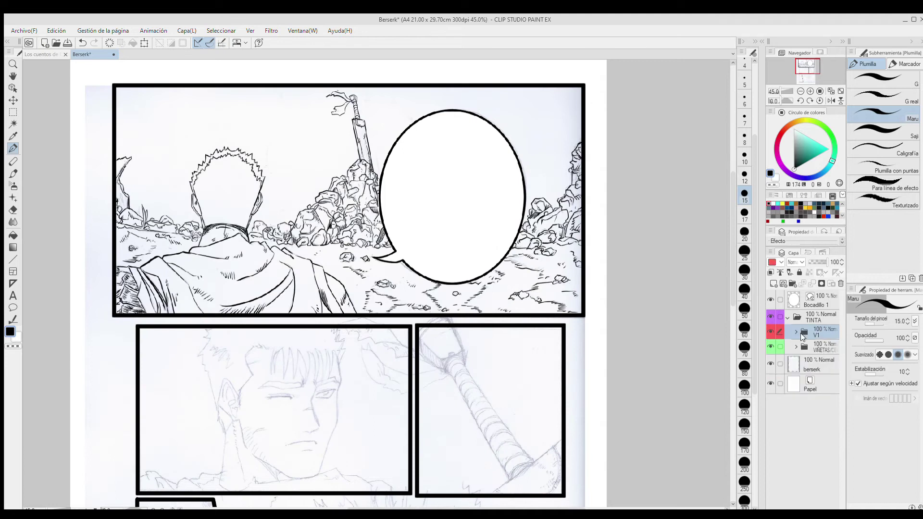
{"action": "left_click", "coordinate": [793, 283]}
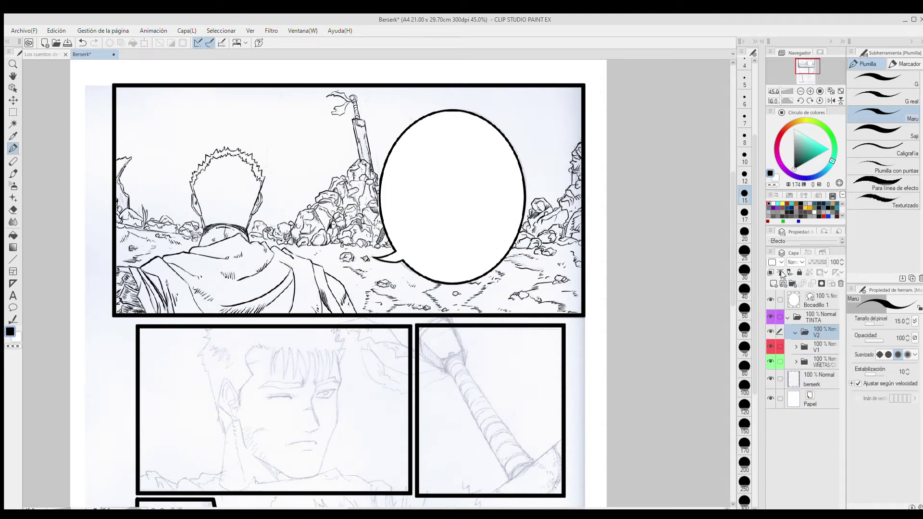
{"action": "left_click", "coordinate": [773, 284]}
Erase the panel borders on the CELDAS layer where the cloth strips and sword pommel overlap them.
{"action": "left_click", "coordinate": [796, 382]}
{"action": "left_click", "coordinate": [823, 399]}
{"action": "scroll", "coordinate": [447, 353], "scroll_direction": "up", "scroll_amount": 6}
{"action": "key", "text": "e"}
{"action": "left_click", "coordinate": [744, 251]}
{"action": "mouse_move", "coordinate": [446, 250]}
{"action": "left_mouse_down"}
{"action": "mouse_move", "coordinate": [365, 251]}
{"action": "mouse_move", "coordinate": [340, 305]}
{"action": "left_mouse_up"}
{"action": "mouse_move", "coordinate": [336, 345]}
{"action": "left_mouse_down"}
{"action": "mouse_move", "coordinate": [293, 327]}
{"action": "mouse_move", "coordinate": [331, 288]}
{"action": "mouse_move", "coordinate": [436, 262]}
{"action": "mouse_move", "coordinate": [414, 219]}
{"action": "mouse_move", "coordinate": [436, 222]}
{"action": "left_mouse_up"}
{"action": "left_click_drag", "start_coordinate": [245, 255], "coordinate": [103, 250]}
{"action": "mouse_move", "coordinate": [149, 259]}
{"action": "left_mouse_down"}
{"action": "mouse_move", "coordinate": [297, 270]}
{"action": "mouse_move", "coordinate": [219, 265]}
{"action": "left_mouse_up"}
{"action": "left_click_drag", "start_coordinate": [391, 284], "coordinate": [387, 261]}
{"action": "left_click_drag", "start_coordinate": [450, 433], "coordinate": [461, 331]}
{"action": "mouse_move", "coordinate": [457, 332]}
{"action": "left_mouse_down"}
{"action": "mouse_move", "coordinate": [509, 332]}
{"action": "mouse_move", "coordinate": [505, 339]}
{"action": "left_mouse_up"}
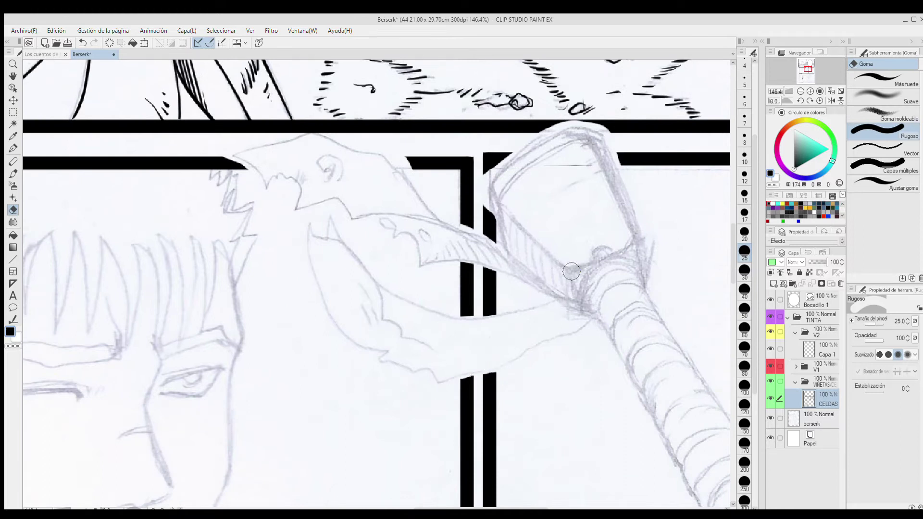
{"action": "mouse_move", "coordinate": [543, 196]}
{"action": "left_mouse_down"}
{"action": "mouse_move", "coordinate": [372, 138]}
{"action": "mouse_move", "coordinate": [424, 198]}
{"action": "left_mouse_up"}
{"action": "key", "text": "p"}
{"action": "key", "text": "p"}
{"action": "scroll", "coordinate": [489, 163], "scroll_direction": "down", "scroll_amount": 1}
{"action": "mouse_move", "coordinate": [416, 185]}
{"action": "left_mouse_down"}
{"action": "mouse_move", "coordinate": [427, 224]}
{"action": "mouse_move", "coordinate": [382, 218]}
{"action": "left_mouse_up"}
{"action": "mouse_move", "coordinate": [382, 219]}
{"action": "left_mouse_down"}
{"action": "mouse_move", "coordinate": [324, 163]}
{"action": "mouse_move", "coordinate": [382, 119]}
{"action": "left_mouse_up"}
{"action": "left_click_drag", "start_coordinate": [326, 165], "coordinate": [333, 199]}
{"action": "left_click_drag", "start_coordinate": [385, 217], "coordinate": [379, 234]}
{"action": "left_click_drag", "start_coordinate": [384, 239], "coordinate": [332, 200]}
{"action": "left_click_drag", "start_coordinate": [421, 197], "coordinate": [390, 127]}
{"action": "mouse_move", "coordinate": [389, 127]}
{"action": "left_mouse_down"}
{"action": "mouse_move", "coordinate": [347, 146]}
{"action": "mouse_move", "coordinate": [330, 168]}
{"action": "left_mouse_up"}
{"action": "key", "text": "ctrl+z"}
{"action": "key", "text": "ctrl+z"}
{"action": "key", "text": "ctrl+z"}
{"action": "key", "text": "ctrl+z"}
{"action": "key", "text": "ctrl+z"}
{"action": "key", "text": "ctrl+z"}
{"action": "key", "text": "ctrl+z"}
{"action": "key", "text": "ctrl+z"}
{"action": "key", "text": "ctrl+z"}
{"action": "key", "text": "ctrl+z"}
Ink the sword pommel's faceted outline on Capa 1 with the G pen and hatch its shaded lower side.
{"action": "mouse_move", "coordinate": [329, 172]}
{"action": "left_mouse_down"}
{"action": "mouse_move", "coordinate": [363, 134]}
{"action": "mouse_move", "coordinate": [339, 152]}
{"action": "left_mouse_up"}
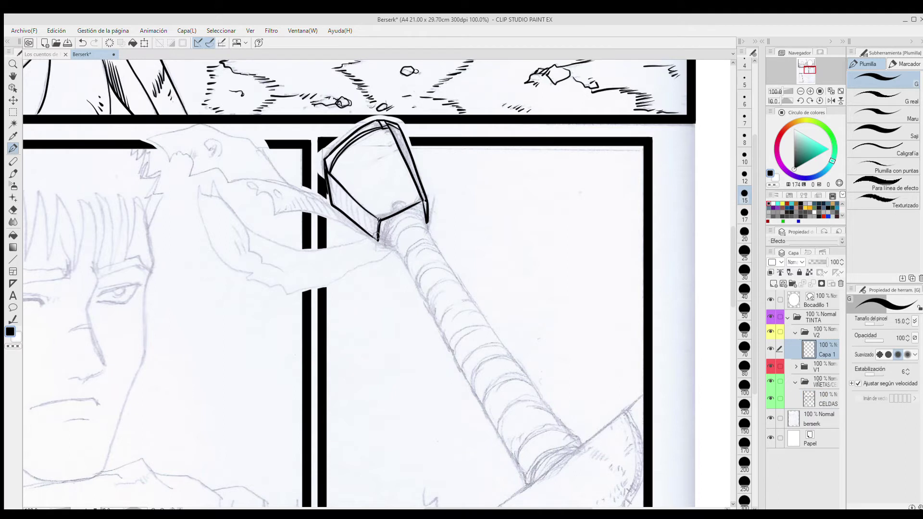
{"action": "mouse_move", "coordinate": [377, 236]}
{"action": "left_mouse_down"}
{"action": "mouse_move", "coordinate": [348, 196]}
{"action": "mouse_move", "coordinate": [337, 205]}
{"action": "mouse_move", "coordinate": [389, 128]}
{"action": "mouse_move", "coordinate": [360, 175]}
{"action": "left_mouse_up"}
{"action": "mouse_move", "coordinate": [410, 201]}
{"action": "left_mouse_down"}
{"action": "mouse_move", "coordinate": [401, 208]}
{"action": "mouse_move", "coordinate": [419, 199]}
{"action": "left_mouse_up"}
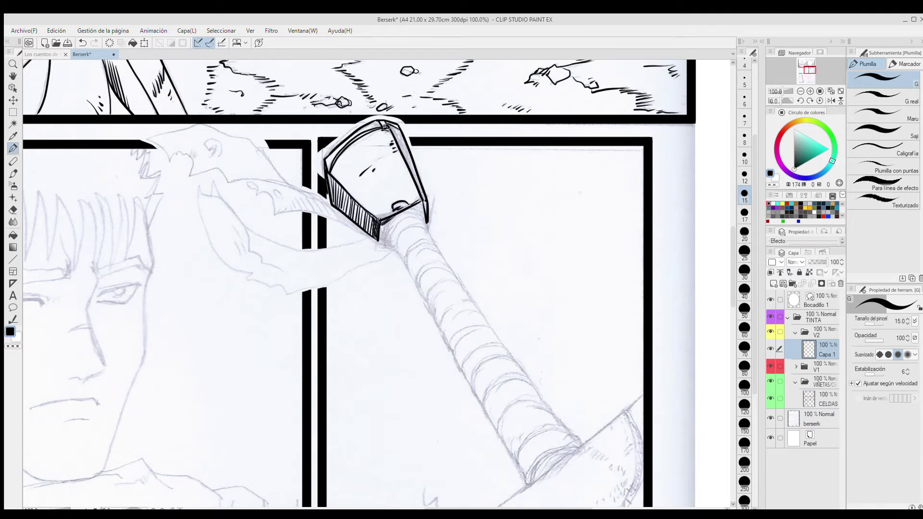
Draw the two straight edges of the sword handle from the pommel to the guard on Capa 1.
{"action": "left_click_drag", "start_coordinate": [389, 127], "coordinate": [411, 168]}
{"action": "left_click_drag", "start_coordinate": [511, 287], "coordinate": [417, 237]}
{"action": "key", "text": "u"}
{"action": "left_click_drag", "start_coordinate": [329, 166], "coordinate": [492, 391]}
{"action": "left_click_drag", "start_coordinate": [292, 188], "coordinate": [433, 435]}
Ink the curved wrap bands on the upper half of the sword handle with the G pen and hatch between them.
{"action": "key", "text": "p"}
{"action": "mouse_move", "coordinate": [330, 166]}
{"action": "left_mouse_down"}
{"action": "mouse_move", "coordinate": [292, 188]}
{"action": "mouse_move", "coordinate": [312, 222]}
{"action": "left_mouse_up"}
{"action": "mouse_move", "coordinate": [363, 215]}
{"action": "left_mouse_down"}
{"action": "mouse_move", "coordinate": [329, 251]}
{"action": "mouse_move", "coordinate": [346, 213]}
{"action": "mouse_move", "coordinate": [326, 245]}
{"action": "left_mouse_up"}
{"action": "key", "text": "ctrl+z"}
{"action": "mouse_move", "coordinate": [370, 223]}
{"action": "left_mouse_down"}
{"action": "mouse_move", "coordinate": [337, 218]}
{"action": "mouse_move", "coordinate": [341, 279]}
{"action": "left_mouse_up"}
{"action": "left_click_drag", "start_coordinate": [392, 259], "coordinate": [347, 283]}
{"action": "left_click_drag", "start_coordinate": [382, 239], "coordinate": [348, 246]}
{"action": "mouse_move", "coordinate": [350, 227]}
{"action": "left_mouse_down"}
{"action": "mouse_move", "coordinate": [339, 238]}
{"action": "mouse_move", "coordinate": [329, 206]}
{"action": "left_mouse_up"}
{"action": "mouse_move", "coordinate": [395, 261]}
{"action": "left_mouse_down"}
{"action": "mouse_move", "coordinate": [361, 309]}
{"action": "mouse_move", "coordinate": [358, 300]}
{"action": "left_mouse_up"}
{"action": "left_click_drag", "start_coordinate": [342, 267], "coordinate": [308, 210]}
{"action": "left_click_drag", "start_coordinate": [249, 131], "coordinate": [263, 137]}
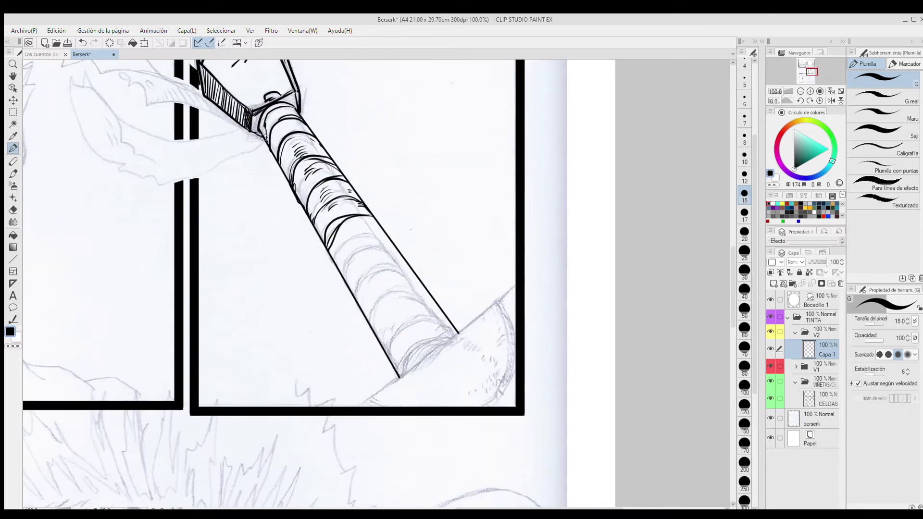
Ink the curved wrap bands and the bumpy edge on the lower half of the sword handle down to the guard.
{"action": "left_click_drag", "start_coordinate": [398, 249], "coordinate": [366, 236]}
{"action": "mouse_move", "coordinate": [312, 262]}
{"action": "left_mouse_down"}
{"action": "mouse_move", "coordinate": [331, 231]}
{"action": "mouse_move", "coordinate": [362, 234]}
{"action": "mouse_move", "coordinate": [329, 293]}
{"action": "left_mouse_up"}
{"action": "left_click_drag", "start_coordinate": [338, 312], "coordinate": [396, 282]}
{"action": "left_click_drag", "start_coordinate": [368, 318], "coordinate": [357, 343]}
{"action": "mouse_move", "coordinate": [359, 346]}
{"action": "left_mouse_down"}
{"action": "mouse_move", "coordinate": [415, 309]}
{"action": "mouse_move", "coordinate": [363, 331]}
{"action": "left_mouse_up"}
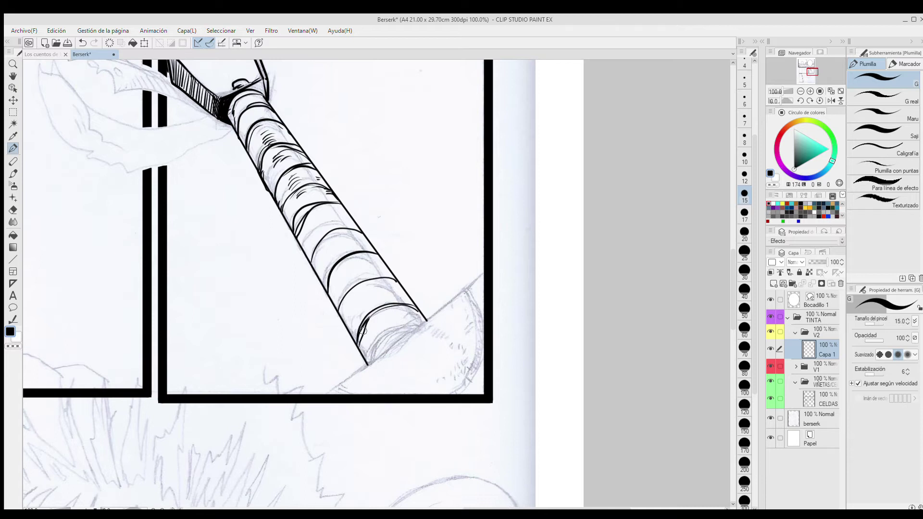
{"action": "left_click_drag", "start_coordinate": [345, 230], "coordinate": [304, 264]}
{"action": "left_click_drag", "start_coordinate": [377, 253], "coordinate": [418, 310]}
{"action": "mouse_move", "coordinate": [340, 317]}
{"action": "left_mouse_down"}
{"action": "mouse_move", "coordinate": [358, 347]}
{"action": "mouse_move", "coordinate": [362, 284]}
{"action": "left_mouse_up"}
{"action": "left_click_drag", "start_coordinate": [426, 321], "coordinate": [370, 364]}
{"action": "mouse_move", "coordinate": [370, 362]}
{"action": "left_mouse_down"}
{"action": "mouse_move", "coordinate": [425, 322]}
{"action": "mouse_move", "coordinate": [381, 330]}
{"action": "left_mouse_up"}
Thicken the wrap bands along the whole sword handle and shade them with short hatching strokes.
{"action": "left_click_drag", "start_coordinate": [410, 303], "coordinate": [399, 298]}
{"action": "left_click_drag", "start_coordinate": [407, 295], "coordinate": [379, 298]}
{"action": "left_click_drag", "start_coordinate": [364, 295], "coordinate": [376, 253]}
{"action": "mouse_move", "coordinate": [336, 262]}
{"action": "left_mouse_down"}
{"action": "mouse_move", "coordinate": [321, 284]}
{"action": "mouse_move", "coordinate": [327, 291]}
{"action": "left_mouse_up"}
{"action": "mouse_move", "coordinate": [363, 237]}
{"action": "left_mouse_down"}
{"action": "mouse_move", "coordinate": [319, 244]}
{"action": "mouse_move", "coordinate": [311, 255]}
{"action": "left_mouse_up"}
{"action": "mouse_move", "coordinate": [353, 220]}
{"action": "left_mouse_down"}
{"action": "mouse_move", "coordinate": [322, 229]}
{"action": "mouse_move", "coordinate": [306, 261]}
{"action": "left_mouse_up"}
{"action": "left_click_drag", "start_coordinate": [290, 169], "coordinate": [267, 191]}
{"action": "left_click_drag", "start_coordinate": [276, 199], "coordinate": [285, 181]}
{"action": "left_click_drag", "start_coordinate": [296, 150], "coordinate": [260, 173]}
{"action": "mouse_move", "coordinate": [282, 124]}
{"action": "left_mouse_down"}
{"action": "mouse_move", "coordinate": [256, 132]}
{"action": "mouse_move", "coordinate": [246, 147]}
{"action": "left_mouse_up"}
{"action": "left_click_drag", "start_coordinate": [239, 130], "coordinate": [248, 110]}
{"action": "mouse_move", "coordinate": [278, 118]}
{"action": "left_mouse_down"}
{"action": "mouse_move", "coordinate": [265, 111]}
{"action": "mouse_move", "coordinate": [238, 136]}
{"action": "left_mouse_up"}
{"action": "left_click_drag", "start_coordinate": [243, 105], "coordinate": [232, 120]}
{"action": "left_click_drag", "start_coordinate": [312, 172], "coordinate": [292, 191]}
{"action": "left_click_drag", "start_coordinate": [318, 239], "coordinate": [295, 252]}
{"action": "left_click_drag", "start_coordinate": [328, 217], "coordinate": [316, 226]}
{"action": "left_click_drag", "start_coordinate": [309, 209], "coordinate": [336, 197]}
{"action": "left_click_drag", "start_coordinate": [378, 275], "coordinate": [340, 305]}
{"action": "left_click_drag", "start_coordinate": [376, 256], "coordinate": [383, 271]}
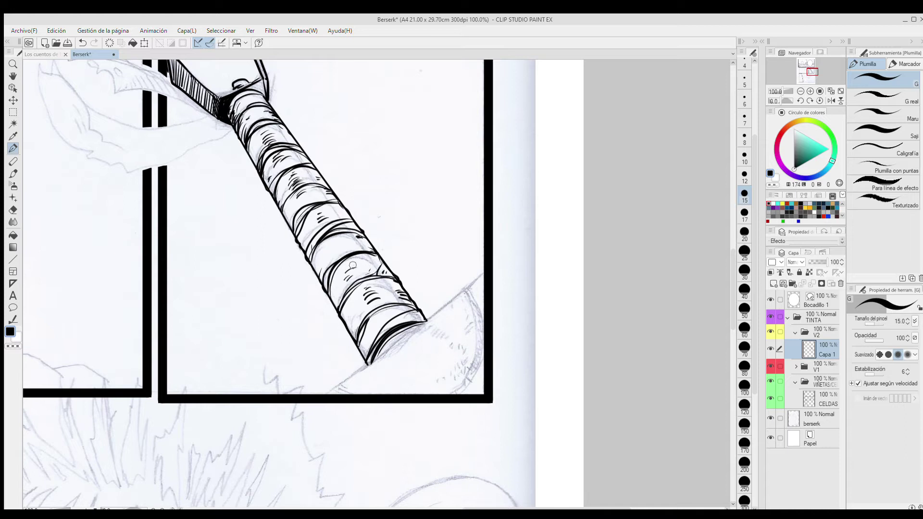
{"action": "left_click_drag", "start_coordinate": [390, 310], "coordinate": [376, 321]}
Ink the sword guard in the panel corner with a straight upper edge, a curved rim and hatched shading.
{"action": "left_click", "coordinate": [13, 259]}
{"action": "mouse_move", "coordinate": [486, 273]}
{"action": "left_mouse_down"}
{"action": "mouse_move", "coordinate": [323, 396]}
{"action": "mouse_move", "coordinate": [485, 309]}
{"action": "mouse_move", "coordinate": [480, 392]}
{"action": "mouse_move", "coordinate": [472, 294]}
{"action": "left_mouse_up"}
{"action": "left_click", "coordinate": [13, 149]}
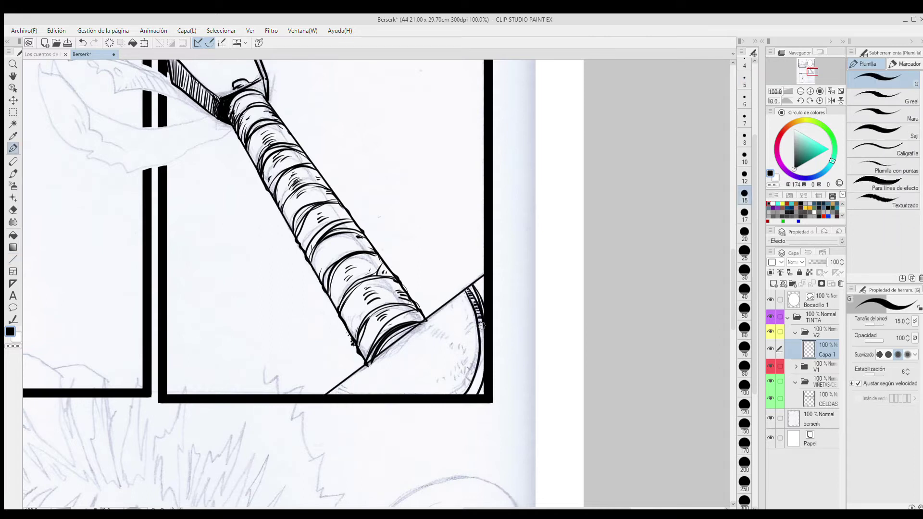
{"action": "left_click_drag", "start_coordinate": [476, 353], "coordinate": [471, 364]}
{"action": "left_click_drag", "start_coordinate": [473, 328], "coordinate": [462, 354]}
{"action": "left_click_drag", "start_coordinate": [440, 329], "coordinate": [373, 361]}
{"action": "left_click_drag", "start_coordinate": [444, 387], "coordinate": [440, 392]}
{"action": "left_click_drag", "start_coordinate": [340, 385], "coordinate": [357, 393]}
{"action": "left_click_drag", "start_coordinate": [335, 388], "coordinate": [360, 394]}
{"action": "left_click_drag", "start_coordinate": [341, 387], "coordinate": [332, 394]}
{"action": "left_click_drag", "start_coordinate": [483, 343], "coordinate": [478, 364]}
{"action": "left_click_drag", "start_coordinate": [481, 357], "coordinate": [471, 393]}
Ink the outlines, torn ends and hatched folds of the two cloth strips tied to the pommel.
{"action": "mouse_move", "coordinate": [395, 251]}
{"action": "left_mouse_down"}
{"action": "mouse_move", "coordinate": [430, 342]}
{"action": "mouse_move", "coordinate": [598, 438]}
{"action": "left_mouse_up"}
{"action": "left_click_drag", "start_coordinate": [425, 308], "coordinate": [318, 281]}
{"action": "mouse_move", "coordinate": [319, 280]}
{"action": "left_mouse_down"}
{"action": "mouse_move", "coordinate": [284, 247]}
{"action": "mouse_move", "coordinate": [403, 293]}
{"action": "left_mouse_up"}
{"action": "left_click_drag", "start_coordinate": [271, 246], "coordinate": [186, 203]}
{"action": "mouse_move", "coordinate": [393, 283]}
{"action": "left_mouse_down"}
{"action": "mouse_move", "coordinate": [312, 227]}
{"action": "mouse_move", "coordinate": [187, 203]}
{"action": "left_mouse_up"}
{"action": "mouse_move", "coordinate": [263, 220]}
{"action": "left_mouse_down"}
{"action": "mouse_move", "coordinate": [246, 210]}
{"action": "mouse_move", "coordinate": [255, 219]}
{"action": "left_mouse_up"}
{"action": "mouse_move", "coordinate": [428, 320]}
{"action": "left_mouse_down"}
{"action": "mouse_move", "coordinate": [317, 353]}
{"action": "mouse_move", "coordinate": [249, 307]}
{"action": "mouse_move", "coordinate": [253, 240]}
{"action": "left_mouse_up"}
{"action": "mouse_move", "coordinate": [410, 301]}
{"action": "left_mouse_down"}
{"action": "mouse_move", "coordinate": [287, 291]}
{"action": "mouse_move", "coordinate": [335, 347]}
{"action": "left_mouse_up"}
{"action": "left_click_drag", "start_coordinate": [332, 264], "coordinate": [343, 275]}
{"action": "left_click_drag", "start_coordinate": [347, 260], "coordinate": [358, 275]}
{"action": "left_click_drag", "start_coordinate": [365, 269], "coordinate": [431, 314]}
Undo the last strokes at the lower cloth strip's torn end and redraw its edge and hatching.
{"action": "mouse_move", "coordinate": [321, 333]}
{"action": "left_mouse_down"}
{"action": "mouse_move", "coordinate": [331, 355]}
{"action": "mouse_move", "coordinate": [317, 349]}
{"action": "mouse_move", "coordinate": [331, 357]}
{"action": "mouse_move", "coordinate": [322, 348]}
{"action": "left_mouse_up"}
{"action": "key", "text": "ctrl+z"}
{"action": "key", "text": "ctrl+z"}
{"action": "key", "text": "ctrl+z"}
{"action": "key", "text": "ctrl+z"}
{"action": "left_click_drag", "start_coordinate": [309, 327], "coordinate": [316, 349]}
{"action": "mouse_move", "coordinate": [301, 322]}
{"action": "left_mouse_down"}
{"action": "mouse_move", "coordinate": [309, 346]}
{"action": "mouse_move", "coordinate": [456, 259]}
{"action": "left_mouse_up"}
Hide the berserk sketch layer to check the inked sword and cloth strips.
{"action": "scroll", "coordinate": [385, 327], "scroll_direction": "down", "scroll_amount": 5}
{"action": "left_click", "coordinate": [770, 418]}
{"action": "mouse_move", "coordinate": [552, 183]}
{"action": "left_mouse_down"}
{"action": "mouse_move", "coordinate": [551, 265]}
{"action": "mouse_move", "coordinate": [564, 247]}
{"action": "left_mouse_up"}
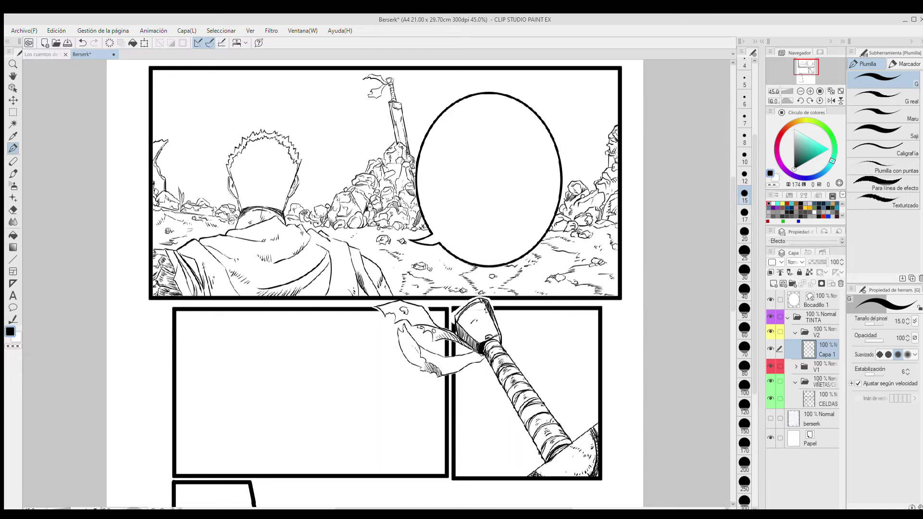
Collapse the V2 and panel-border folders and create a dark blue V3 folder with a new raster layer inside it.
{"action": "left_click", "coordinate": [795, 332]}
{"action": "left_click", "coordinate": [795, 362]}
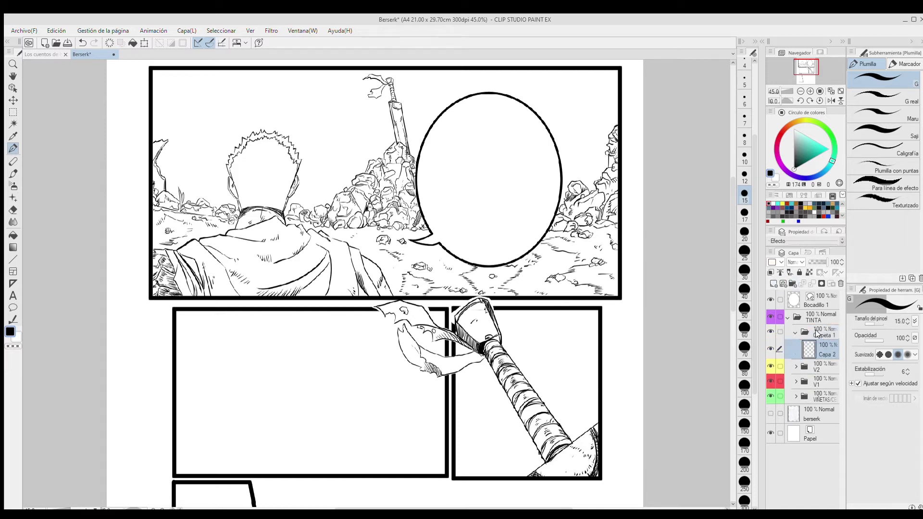
{"action": "left_click", "coordinate": [820, 330]}
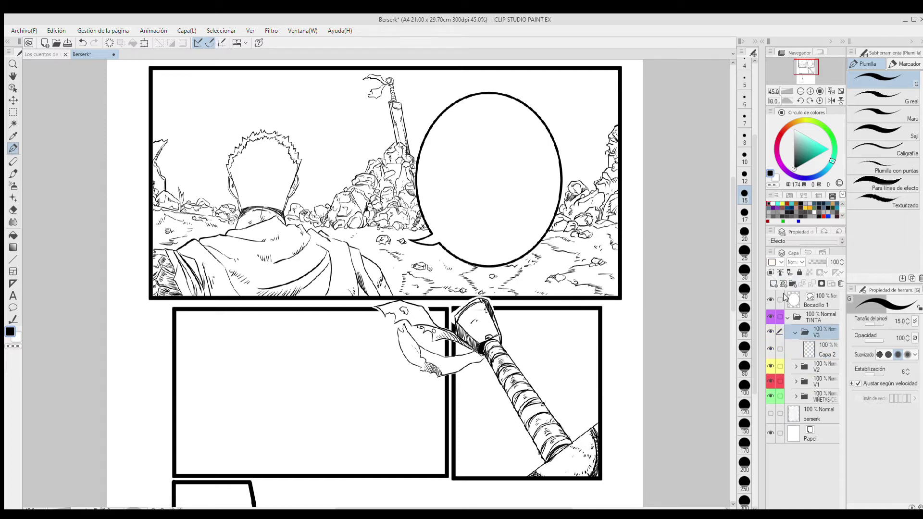
{"action": "left_click", "coordinate": [781, 262]}
{"action": "left_click", "coordinate": [826, 350]}
Show the berserk sketch layer again and ink the man's closed eye and open eye on Capa 2.
{"action": "left_click", "coordinate": [770, 413]}
{"action": "scroll", "coordinate": [337, 356], "scroll_direction": "up", "scroll_amount": 4}
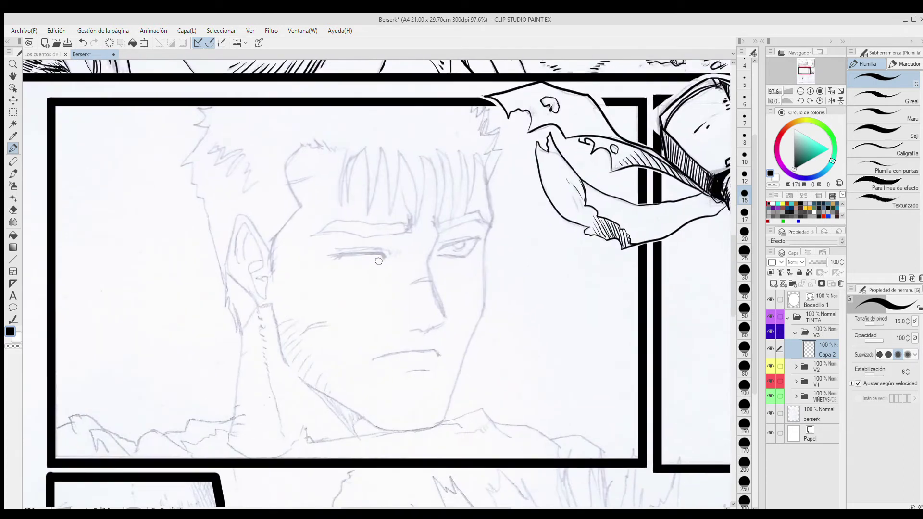
{"action": "mouse_move", "coordinate": [384, 254]}
{"action": "left_mouse_down"}
{"action": "mouse_move", "coordinate": [328, 259]}
{"action": "mouse_move", "coordinate": [391, 255]}
{"action": "left_mouse_up"}
{"action": "left_click_drag", "start_coordinate": [391, 248], "coordinate": [395, 255]}
{"action": "left_click_drag", "start_coordinate": [383, 249], "coordinate": [360, 248]}
{"action": "left_click_drag", "start_coordinate": [438, 252], "coordinate": [480, 236]}
{"action": "mouse_move", "coordinate": [480, 236]}
{"action": "left_mouse_down"}
{"action": "mouse_move", "coordinate": [468, 254]}
{"action": "mouse_move", "coordinate": [438, 245]}
{"action": "mouse_move", "coordinate": [428, 276]}
{"action": "mouse_move", "coordinate": [448, 320]}
{"action": "left_mouse_up"}
{"action": "key", "text": "ctrl+z"}
Ink the nose bridge, nose tip and both eyebrows of the face.
{"action": "left_click_drag", "start_coordinate": [418, 278], "coordinate": [431, 275]}
{"action": "left_click_drag", "start_coordinate": [424, 337], "coordinate": [436, 328]}
{"action": "left_click_drag", "start_coordinate": [413, 283], "coordinate": [411, 290]}
{"action": "left_click_drag", "start_coordinate": [435, 294], "coordinate": [447, 319]}
{"action": "left_click_drag", "start_coordinate": [402, 185], "coordinate": [405, 205]}
{"action": "mouse_move", "coordinate": [406, 196]}
{"action": "left_mouse_down"}
{"action": "mouse_move", "coordinate": [411, 232]}
{"action": "mouse_move", "coordinate": [313, 238]}
{"action": "left_mouse_up"}
{"action": "left_click_drag", "start_coordinate": [411, 221], "coordinate": [308, 236]}
{"action": "mouse_move", "coordinate": [438, 230]}
{"action": "left_mouse_down"}
{"action": "mouse_move", "coordinate": [488, 225]}
{"action": "mouse_move", "coordinate": [433, 222]}
{"action": "left_mouse_up"}
{"action": "left_click_drag", "start_coordinate": [478, 213], "coordinate": [482, 216]}
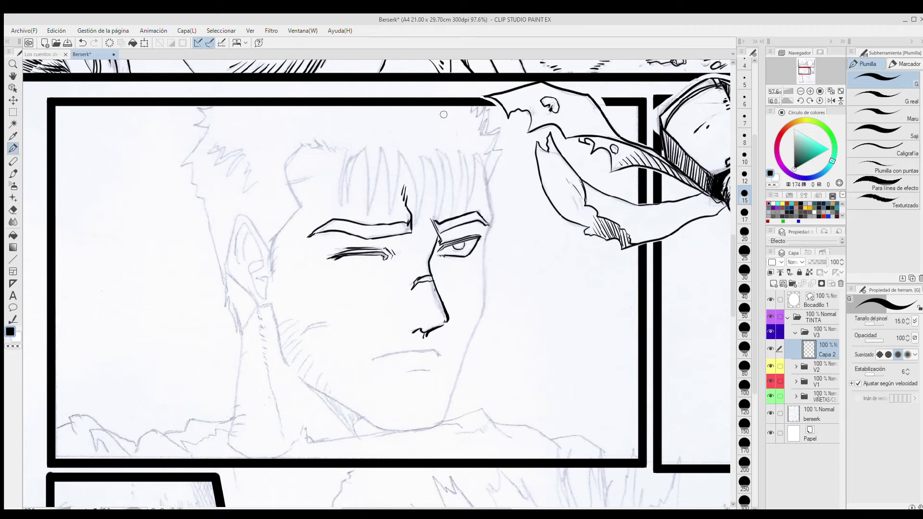
Ink the pointed locks of the fringe across the forehead.
{"action": "left_click_drag", "start_coordinate": [358, 155], "coordinate": [347, 210]}
{"action": "left_click_drag", "start_coordinate": [354, 144], "coordinate": [342, 207]}
{"action": "mouse_move", "coordinate": [367, 211]}
{"action": "left_mouse_down"}
{"action": "mouse_move", "coordinate": [373, 148]}
{"action": "mouse_move", "coordinate": [389, 211]}
{"action": "left_mouse_up"}
{"action": "mouse_move", "coordinate": [390, 212]}
{"action": "left_mouse_down"}
{"action": "mouse_move", "coordinate": [400, 153]}
{"action": "mouse_move", "coordinate": [414, 221]}
{"action": "left_mouse_up"}
{"action": "left_click_drag", "start_coordinate": [421, 157], "coordinate": [413, 228]}
{"action": "left_click_drag", "start_coordinate": [432, 168], "coordinate": [436, 222]}
{"action": "mouse_move", "coordinate": [441, 150]}
{"action": "left_mouse_down"}
{"action": "mouse_move", "coordinate": [451, 225]}
{"action": "mouse_move", "coordinate": [464, 216]}
{"action": "left_mouse_up"}
{"action": "mouse_move", "coordinate": [468, 154]}
{"action": "left_mouse_down"}
{"action": "mouse_move", "coordinate": [476, 216]}
{"action": "mouse_move", "coordinate": [490, 206]}
{"action": "mouse_move", "coordinate": [483, 315]}
{"action": "mouse_move", "coordinate": [440, 425]}
{"action": "mouse_move", "coordinate": [490, 149]}
{"action": "left_mouse_up"}
Ink the jaw contour and the ear with its inner folds.
{"action": "mouse_move", "coordinate": [271, 302]}
{"action": "left_mouse_down"}
{"action": "mouse_move", "coordinate": [284, 353]}
{"action": "mouse_move", "coordinate": [368, 424]}
{"action": "mouse_move", "coordinate": [442, 413]}
{"action": "left_mouse_up"}
{"action": "left_click_drag", "start_coordinate": [270, 304], "coordinate": [242, 286]}
{"action": "mouse_move", "coordinate": [241, 285]}
{"action": "left_mouse_down"}
{"action": "mouse_move", "coordinate": [238, 215]}
{"action": "mouse_move", "coordinate": [270, 254]}
{"action": "left_mouse_up"}
{"action": "left_click_drag", "start_coordinate": [257, 278], "coordinate": [266, 298]}
{"action": "left_click_drag", "start_coordinate": [262, 262], "coordinate": [266, 299]}
{"action": "mouse_move", "coordinate": [244, 223]}
{"action": "left_mouse_down"}
{"action": "mouse_move", "coordinate": [263, 262]}
{"action": "mouse_move", "coordinate": [241, 267]}
{"action": "left_mouse_up"}
{"action": "left_click_drag", "start_coordinate": [244, 267], "coordinate": [246, 275]}
Ink the hairline at the temple, the cheek line and the hatched shading along the jaw.
{"action": "mouse_move", "coordinate": [339, 144]}
{"action": "left_mouse_down"}
{"action": "mouse_move", "coordinate": [295, 144]}
{"action": "mouse_move", "coordinate": [268, 254]}
{"action": "left_mouse_up"}
{"action": "left_click_drag", "start_coordinate": [288, 182], "coordinate": [321, 177]}
{"action": "left_click_drag", "start_coordinate": [271, 259], "coordinate": [281, 247]}
{"action": "mouse_move", "coordinate": [302, 333]}
{"action": "left_mouse_down"}
{"action": "mouse_move", "coordinate": [331, 326]}
{"action": "mouse_move", "coordinate": [298, 320]}
{"action": "left_mouse_up"}
{"action": "left_click_drag", "start_coordinate": [282, 347], "coordinate": [301, 330]}
{"action": "mouse_move", "coordinate": [292, 365]}
{"action": "left_mouse_down"}
{"action": "mouse_move", "coordinate": [307, 347]}
{"action": "mouse_move", "coordinate": [318, 355]}
{"action": "left_mouse_up"}
{"action": "left_click_drag", "start_coordinate": [315, 390], "coordinate": [326, 369]}
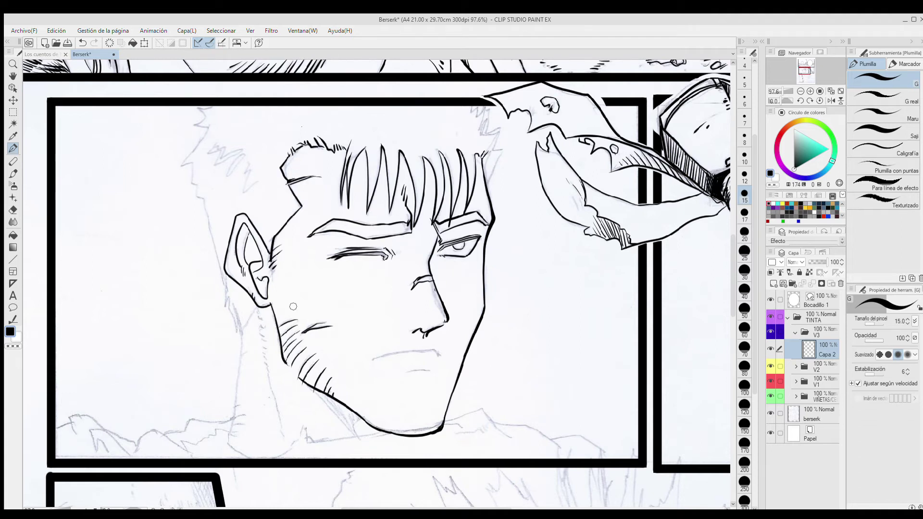
Ink the mouth and the spiky hair outline on both sides of the head.
{"action": "left_click_drag", "start_coordinate": [441, 356], "coordinate": [373, 360]}
{"action": "left_click_drag", "start_coordinate": [438, 370], "coordinate": [399, 373]}
{"action": "left_click_drag", "start_coordinate": [482, 162], "coordinate": [480, 182]}
{"action": "left_click_drag", "start_coordinate": [406, 180], "coordinate": [402, 194]}
{"action": "left_click_drag", "start_coordinate": [487, 187], "coordinate": [504, 148]}
{"action": "mouse_move", "coordinate": [493, 151]}
{"action": "left_mouse_down"}
{"action": "mouse_move", "coordinate": [501, 126]}
{"action": "mouse_move", "coordinate": [485, 132]}
{"action": "left_mouse_up"}
{"action": "mouse_move", "coordinate": [485, 132]}
{"action": "left_mouse_down"}
{"action": "mouse_move", "coordinate": [488, 107]}
{"action": "mouse_move", "coordinate": [471, 108]}
{"action": "left_mouse_up"}
{"action": "left_click_drag", "start_coordinate": [483, 114], "coordinate": [486, 152]}
{"action": "mouse_move", "coordinate": [240, 337]}
{"action": "left_mouse_down"}
{"action": "mouse_move", "coordinate": [192, 163]}
{"action": "mouse_move", "coordinate": [193, 123]}
{"action": "left_mouse_up"}
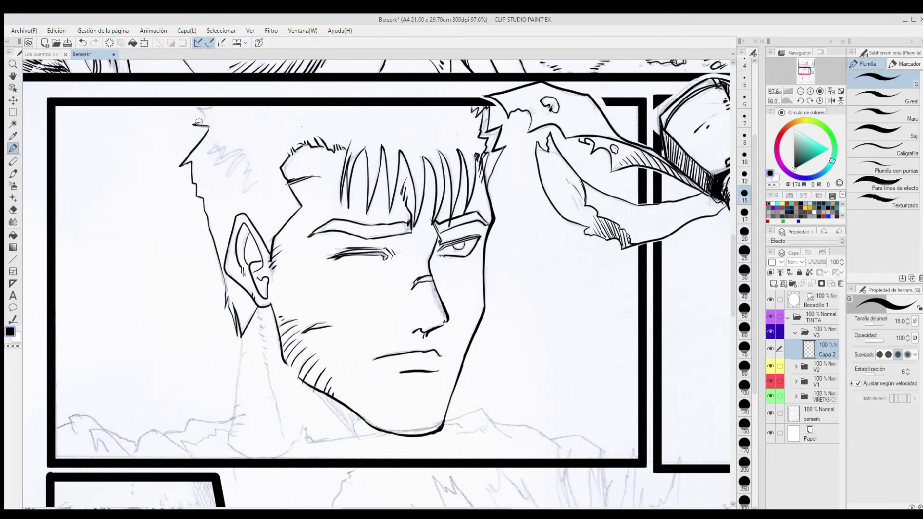
Ink the cloak's collar below the chin and its edge over the shoulder beneath the open eye.
{"action": "left_click_drag", "start_coordinate": [298, 297], "coordinate": [279, 213]}
{"action": "mouse_move", "coordinate": [421, 344]}
{"action": "left_mouse_down"}
{"action": "mouse_move", "coordinate": [402, 354]}
{"action": "mouse_move", "coordinate": [367, 348]}
{"action": "left_mouse_up"}
{"action": "left_click_drag", "start_coordinate": [499, 350], "coordinate": [494, 356]}
{"action": "mouse_move", "coordinate": [491, 354]}
{"action": "left_mouse_down"}
{"action": "mouse_move", "coordinate": [460, 326]}
{"action": "mouse_move", "coordinate": [288, 357]}
{"action": "left_mouse_up"}
{"action": "mouse_move", "coordinate": [287, 356]}
{"action": "left_mouse_down"}
{"action": "mouse_move", "coordinate": [285, 341]}
{"action": "mouse_move", "coordinate": [271, 360]}
{"action": "left_mouse_up"}
{"action": "left_click_drag", "start_coordinate": [269, 364], "coordinate": [255, 374]}
{"action": "mouse_move", "coordinate": [540, 374]}
{"action": "left_mouse_down"}
{"action": "mouse_move", "coordinate": [539, 364]}
{"action": "mouse_move", "coordinate": [472, 339]}
{"action": "left_mouse_up"}
{"action": "left_click_drag", "start_coordinate": [586, 374], "coordinate": [529, 354]}
{"action": "left_click_drag", "start_coordinate": [537, 358], "coordinate": [539, 371]}
Ink the neck contours below the ear, including the dashed neck muscle line and the line under the jaw.
{"action": "left_click_drag", "start_coordinate": [221, 250], "coordinate": [211, 361]}
{"action": "left_click_drag", "start_coordinate": [237, 224], "coordinate": [242, 253]}
{"action": "left_click_drag", "start_coordinate": [245, 277], "coordinate": [260, 353]}
{"action": "left_click_drag", "start_coordinate": [283, 298], "coordinate": [337, 342]}
Ink the ragged cloak folds on the shoulder behind the neck and hatch the base of the neck.
{"action": "left_click_drag", "start_coordinate": [210, 342], "coordinate": [166, 333]}
{"action": "left_click_drag", "start_coordinate": [166, 342], "coordinate": [82, 370]}
{"action": "mouse_move", "coordinate": [111, 370]}
{"action": "left_mouse_down"}
{"action": "mouse_move", "coordinate": [48, 328]}
{"action": "mouse_move", "coordinate": [36, 345]}
{"action": "left_mouse_up"}
{"action": "left_click_drag", "start_coordinate": [210, 346], "coordinate": [155, 362]}
{"action": "left_click_drag", "start_coordinate": [98, 355], "coordinate": [68, 374]}
{"action": "left_click_drag", "start_coordinate": [165, 355], "coordinate": [101, 355]}
{"action": "left_click_drag", "start_coordinate": [51, 336], "coordinate": [53, 347]}
{"action": "left_click_drag", "start_coordinate": [56, 348], "coordinate": [59, 361]}
{"action": "left_click_drag", "start_coordinate": [210, 355], "coordinate": [221, 363]}
{"action": "left_click_drag", "start_coordinate": [212, 347], "coordinate": [220, 354]}
{"action": "left_click_drag", "start_coordinate": [213, 339], "coordinate": [220, 345]}
Add small hatch marks to the cheek line, nose bridge, lower lip and cloak collar.
{"action": "left_click_drag", "start_coordinate": [503, 236], "coordinate": [548, 357]}
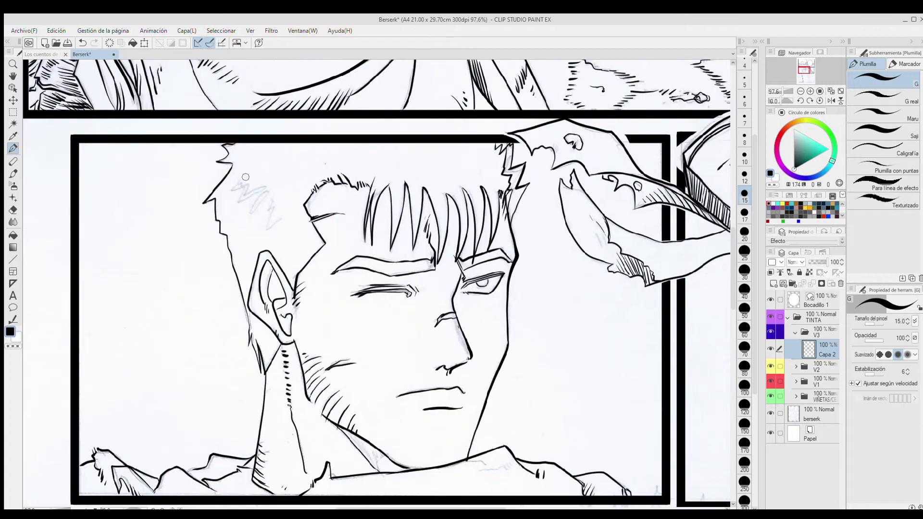
{"action": "left_click_drag", "start_coordinate": [420, 302], "coordinate": [426, 353]}
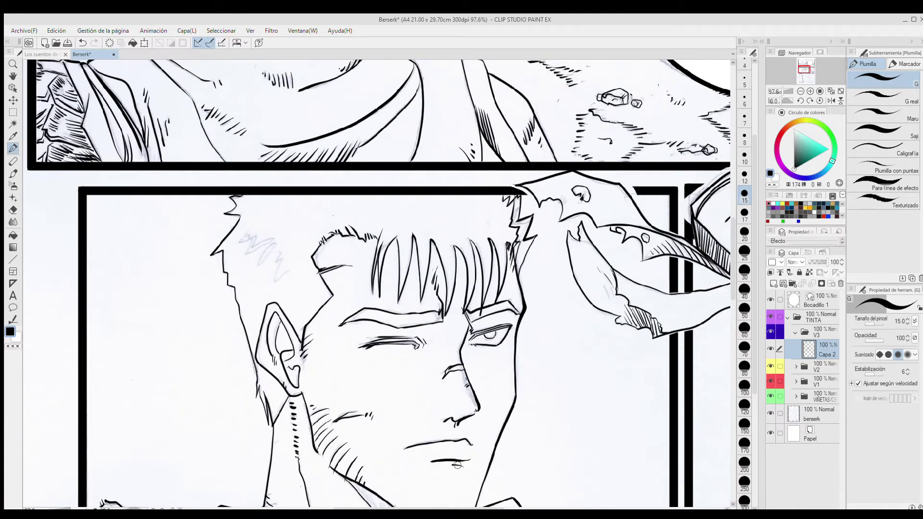
{"action": "scroll", "coordinate": [524, 464], "scroll_direction": "down", "scroll_amount": 2}
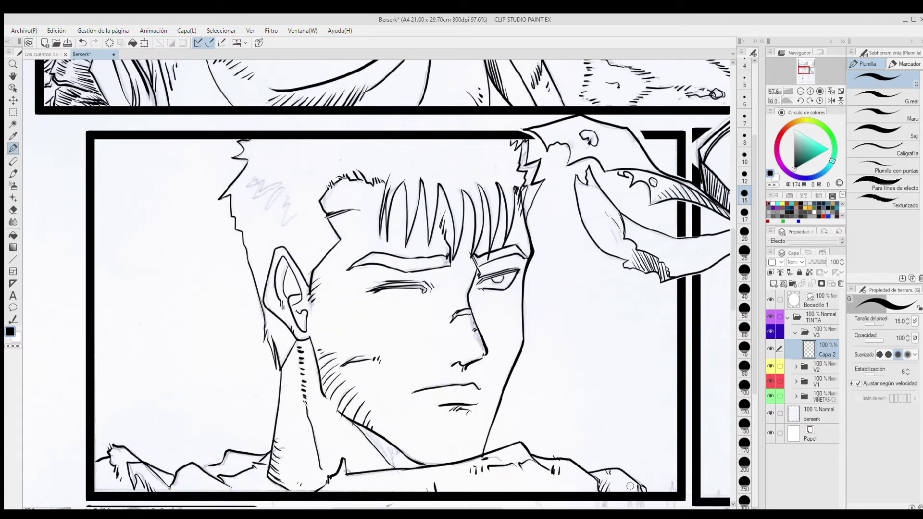
Collapse V3 and create a pink-labelled layer folder V4 with a new layer for the bottom close-up panel.
{"action": "scroll", "coordinate": [447, 356], "scroll_direction": "down", "scroll_amount": 5}
{"action": "left_click_drag", "start_coordinate": [547, 235], "coordinate": [544, 294]}
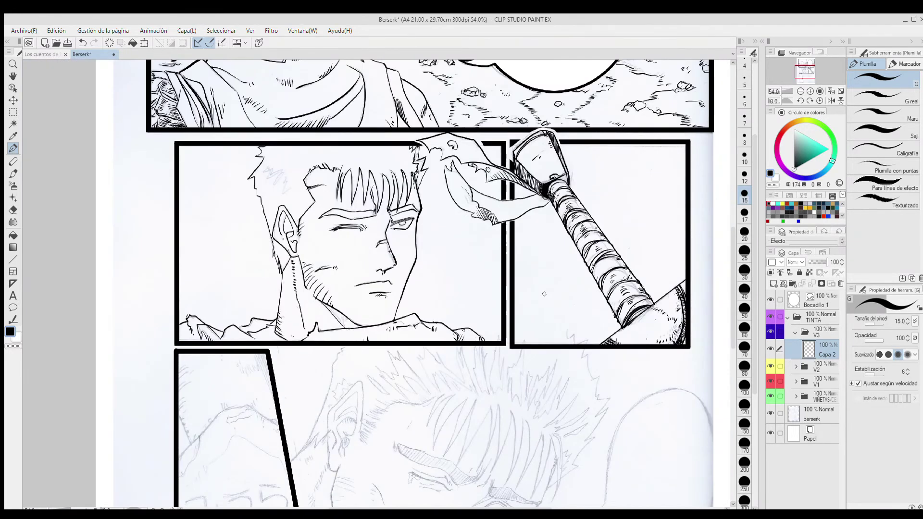
{"action": "left_click", "coordinate": [771, 414]}
{"action": "left_click", "coordinate": [771, 414]}
{"action": "scroll", "coordinate": [580, 343], "scroll_direction": "down", "scroll_amount": 5}
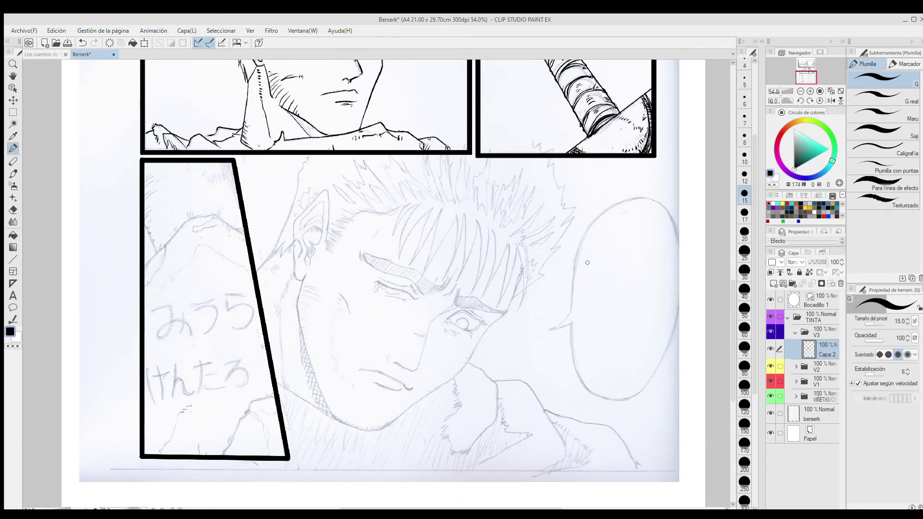
{"action": "left_click_drag", "start_coordinate": [588, 263], "coordinate": [548, 263]}
{"action": "left_click", "coordinate": [796, 333]}
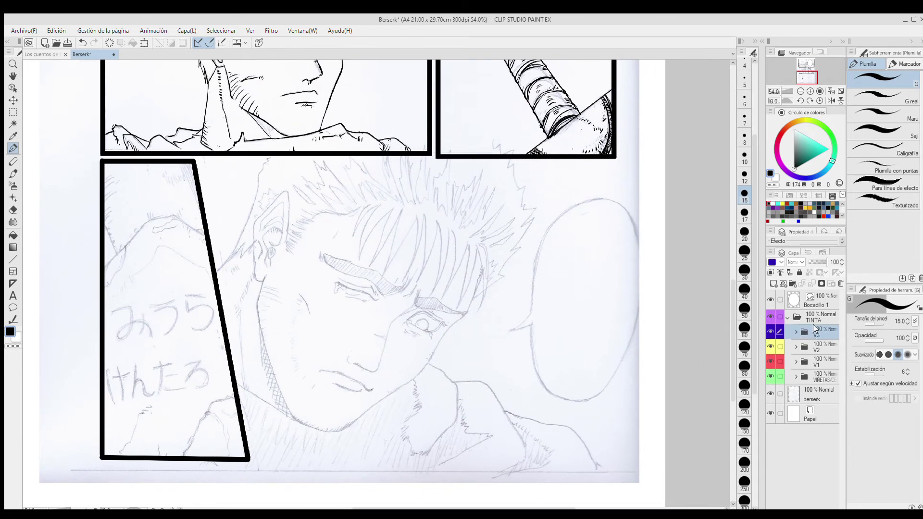
{"action": "left_click", "coordinate": [792, 283]}
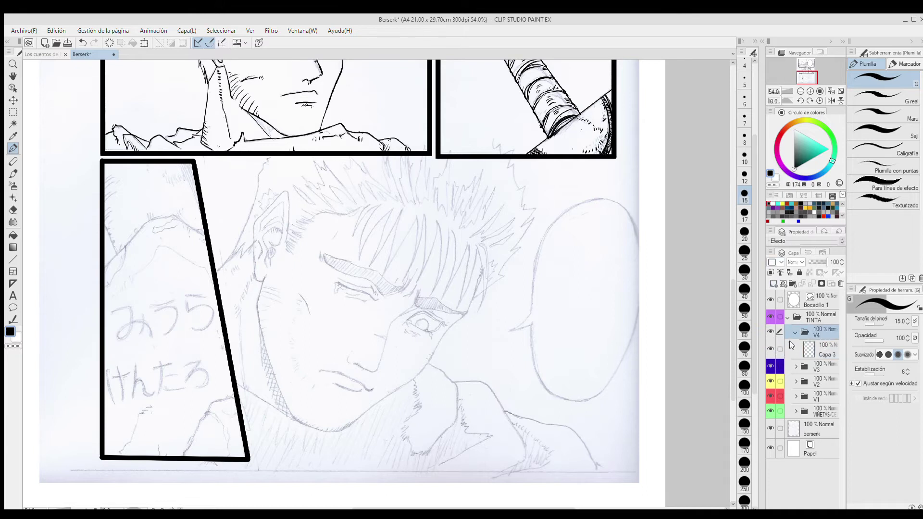
{"action": "left_click", "coordinate": [583, 213]}
{"action": "left_click", "coordinate": [779, 262]}
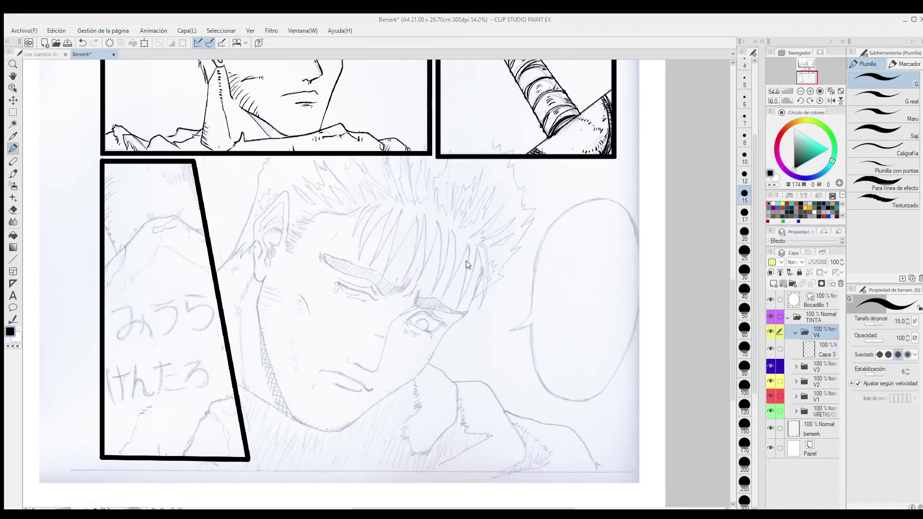
{"action": "left_click", "coordinate": [628, 195]}
{"action": "left_click", "coordinate": [820, 350]}
Draw an elliptical speech balloon over the sketched one beside the face and add a pointed tail towards the face.
{"action": "left_click", "coordinate": [13, 308]}
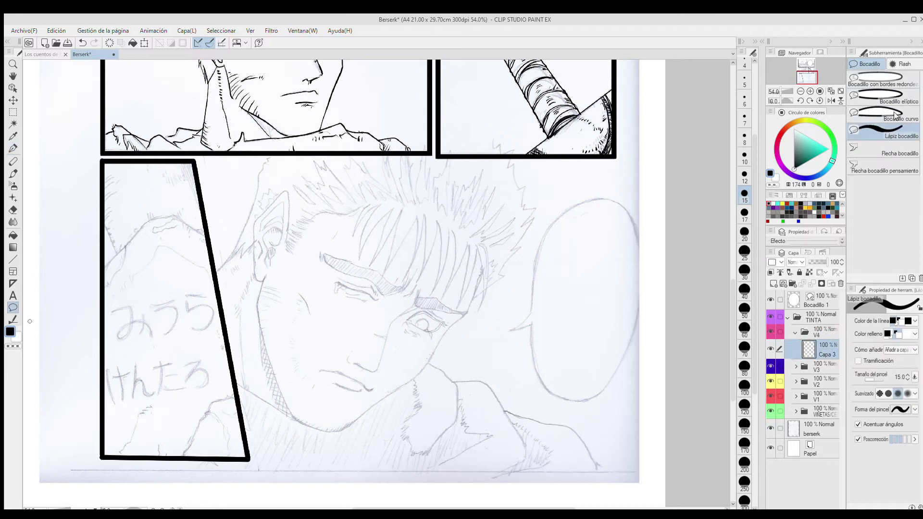
{"action": "left_click", "coordinate": [883, 98]}
{"action": "left_click_drag", "start_coordinate": [529, 197], "coordinate": [644, 405]}
{"action": "left_click", "coordinate": [884, 150]}
{"action": "mouse_move", "coordinate": [534, 314]}
{"action": "left_mouse_down"}
{"action": "mouse_move", "coordinate": [510, 330]}
{"action": "mouse_move", "coordinate": [536, 315]}
{"action": "left_mouse_up"}
{"action": "key", "text": "ctrl+z"}
{"action": "left_click", "coordinate": [883, 132]}
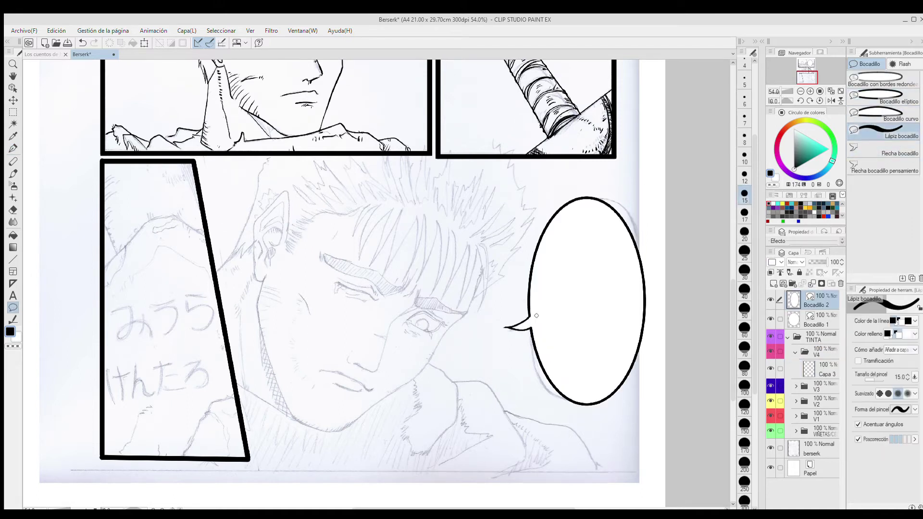
Ink the open eye on V4's layer, including the lids, eye corners, lashes and iris.
{"action": "left_click", "coordinate": [827, 368]}
{"action": "key", "text": "p"}
{"action": "key", "text": "ctrl+plus"}
{"action": "key", "text": "ctrl+plus"}
{"action": "mouse_move", "coordinate": [550, 241]}
{"action": "left_mouse_down"}
{"action": "mouse_move", "coordinate": [552, 250]}
{"action": "mouse_move", "coordinate": [567, 243]}
{"action": "mouse_move", "coordinate": [486, 180]}
{"action": "left_mouse_up"}
{"action": "left_click_drag", "start_coordinate": [469, 214], "coordinate": [471, 198]}
{"action": "left_click_drag", "start_coordinate": [524, 171], "coordinate": [481, 181]}
{"action": "mouse_move", "coordinate": [524, 171]}
{"action": "left_mouse_down"}
{"action": "mouse_move", "coordinate": [536, 169]}
{"action": "mouse_move", "coordinate": [469, 214]}
{"action": "left_mouse_up"}
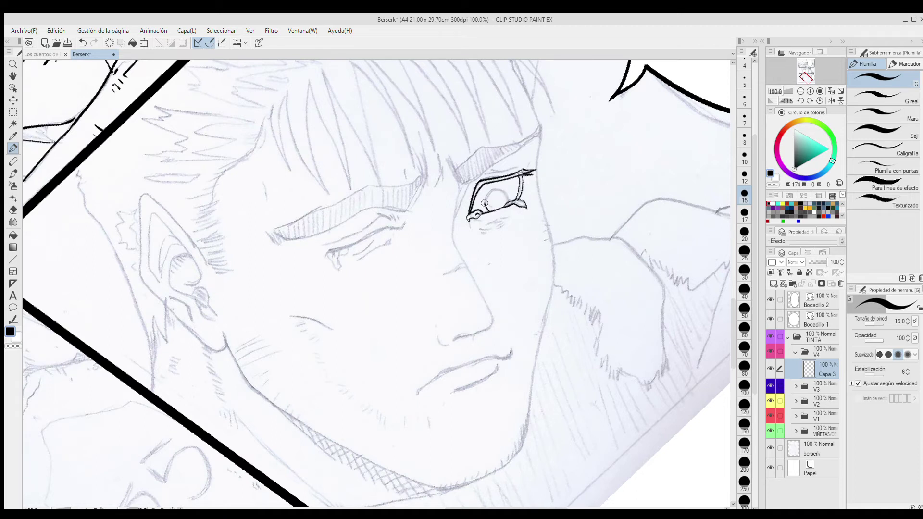
{"action": "left_click_drag", "start_coordinate": [488, 204], "coordinate": [497, 226]}
Ink the eyebrow above the open eye, the nose profile and the frown lines between the brows.
{"action": "left_click_drag", "start_coordinate": [541, 121], "coordinate": [460, 186]}
{"action": "left_click_drag", "start_coordinate": [460, 183], "coordinate": [451, 235]}
{"action": "left_click_drag", "start_coordinate": [425, 168], "coordinate": [396, 187]}
{"action": "mouse_move", "coordinate": [423, 257]}
{"action": "left_mouse_down"}
{"action": "mouse_move", "coordinate": [463, 344]}
{"action": "mouse_move", "coordinate": [407, 355]}
{"action": "left_mouse_up"}
{"action": "left_click_drag", "start_coordinate": [408, 163], "coordinate": [413, 195]}
{"action": "left_click_drag", "start_coordinate": [416, 190], "coordinate": [407, 205]}
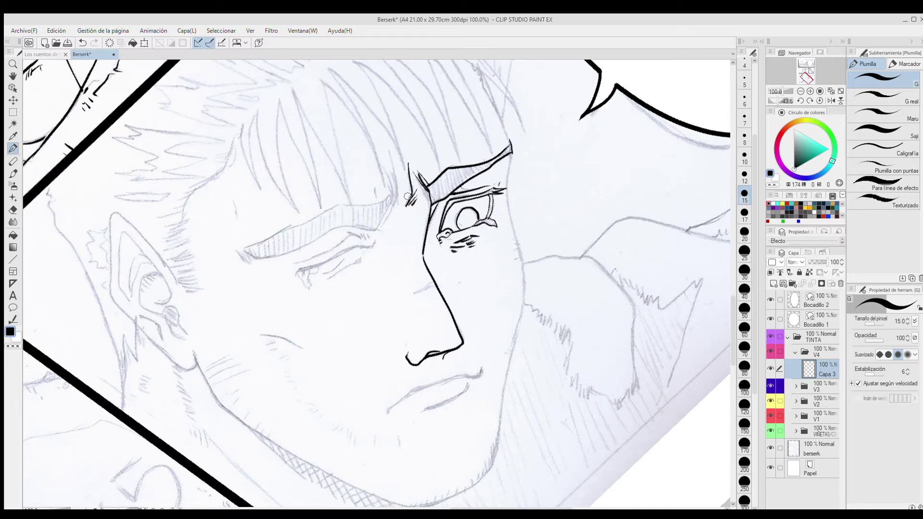
Ink the second eyebrow, the wrinkle on the nose bridge and the closed eye with its lid folds.
{"action": "mouse_move", "coordinate": [388, 142]}
{"action": "left_mouse_down"}
{"action": "mouse_move", "coordinate": [382, 226]}
{"action": "mouse_move", "coordinate": [238, 261]}
{"action": "left_mouse_up"}
{"action": "left_click_drag", "start_coordinate": [390, 196], "coordinate": [242, 247]}
{"action": "left_click_drag", "start_coordinate": [435, 284], "coordinate": [409, 301]}
{"action": "left_click_drag", "start_coordinate": [354, 247], "coordinate": [293, 274]}
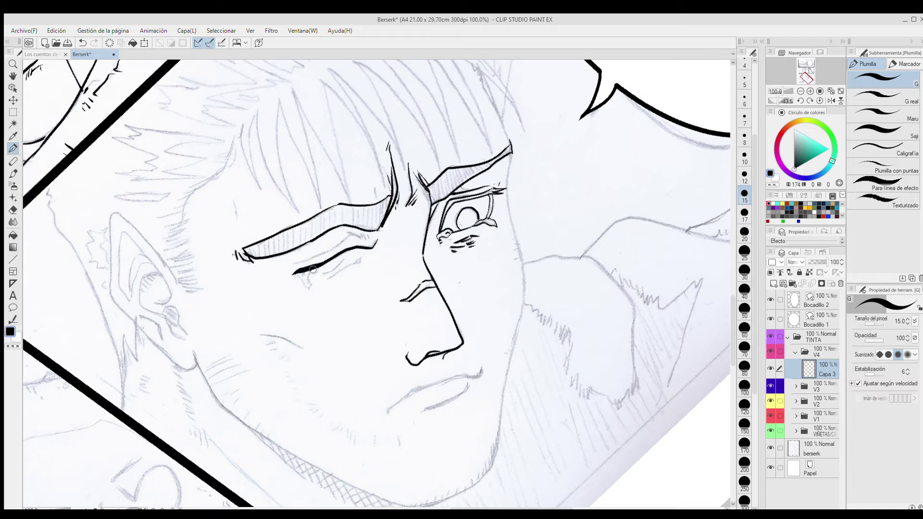
{"action": "left_click_drag", "start_coordinate": [373, 234], "coordinate": [290, 265]}
{"action": "left_click_drag", "start_coordinate": [360, 254], "coordinate": [316, 272]}
{"action": "left_click_drag", "start_coordinate": [365, 260], "coordinate": [320, 280]}
Ink the face contour from the temple beside the open eye around the cheek, chin and jaw to the ear.
{"action": "mouse_move", "coordinate": [484, 84]}
{"action": "left_mouse_down"}
{"action": "mouse_move", "coordinate": [509, 163]}
{"action": "mouse_move", "coordinate": [520, 321]}
{"action": "mouse_move", "coordinate": [504, 384]}
{"action": "left_mouse_up"}
{"action": "left_click_drag", "start_coordinate": [504, 379], "coordinate": [528, 295]}
{"action": "key", "text": "ctrl+z"}
{"action": "mouse_move", "coordinate": [529, 291]}
{"action": "left_mouse_down"}
{"action": "mouse_move", "coordinate": [518, 377]}
{"action": "mouse_move", "coordinate": [440, 422]}
{"action": "left_mouse_up"}
{"action": "mouse_move", "coordinate": [217, 266]}
{"action": "left_mouse_down"}
{"action": "mouse_move", "coordinate": [274, 345]}
{"action": "mouse_move", "coordinate": [365, 400]}
{"action": "left_mouse_up"}
{"action": "left_click_drag", "start_coordinate": [264, 117], "coordinate": [317, 356]}
Ink the curved cheekbone line below the closed eye and add short hatch marks beside it.
{"action": "left_click_drag", "start_coordinate": [342, 116], "coordinate": [360, 160]}
{"action": "left_click_drag", "start_coordinate": [338, 126], "coordinate": [348, 135]}
{"action": "left_click_drag", "start_coordinate": [338, 134], "coordinate": [346, 149]}
{"action": "left_click_drag", "start_coordinate": [338, 149], "coordinate": [343, 151]}
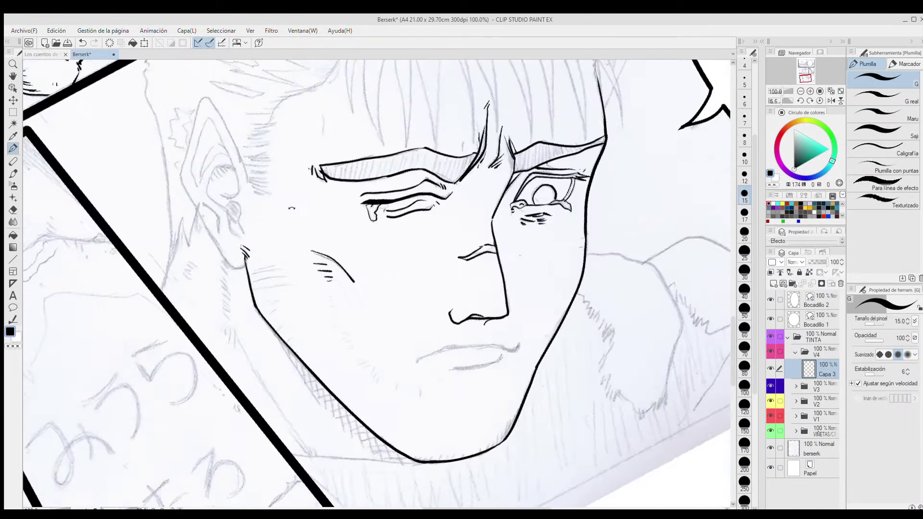
Ink the ear's outline and inner folds, and hatch the shadows inside it.
{"action": "left_click_drag", "start_coordinate": [345, 187], "coordinate": [342, 257]}
{"action": "mouse_move", "coordinate": [268, 269]}
{"action": "left_mouse_down"}
{"action": "mouse_move", "coordinate": [250, 201]}
{"action": "mouse_move", "coordinate": [251, 156]}
{"action": "left_mouse_up"}
{"action": "mouse_move", "coordinate": [308, 194]}
{"action": "left_mouse_down"}
{"action": "mouse_move", "coordinate": [313, 102]}
{"action": "mouse_move", "coordinate": [251, 158]}
{"action": "left_mouse_up"}
{"action": "mouse_move", "coordinate": [280, 238]}
{"action": "left_mouse_down"}
{"action": "mouse_move", "coordinate": [274, 176]}
{"action": "mouse_move", "coordinate": [284, 202]}
{"action": "mouse_move", "coordinate": [302, 184]}
{"action": "mouse_move", "coordinate": [260, 179]}
{"action": "left_mouse_up"}
{"action": "mouse_move", "coordinate": [309, 156]}
{"action": "left_mouse_down"}
{"action": "mouse_move", "coordinate": [254, 205]}
{"action": "mouse_move", "coordinate": [286, 211]}
{"action": "mouse_move", "coordinate": [287, 180]}
{"action": "left_mouse_up"}
{"action": "left_click_drag", "start_coordinate": [287, 208], "coordinate": [277, 235]}
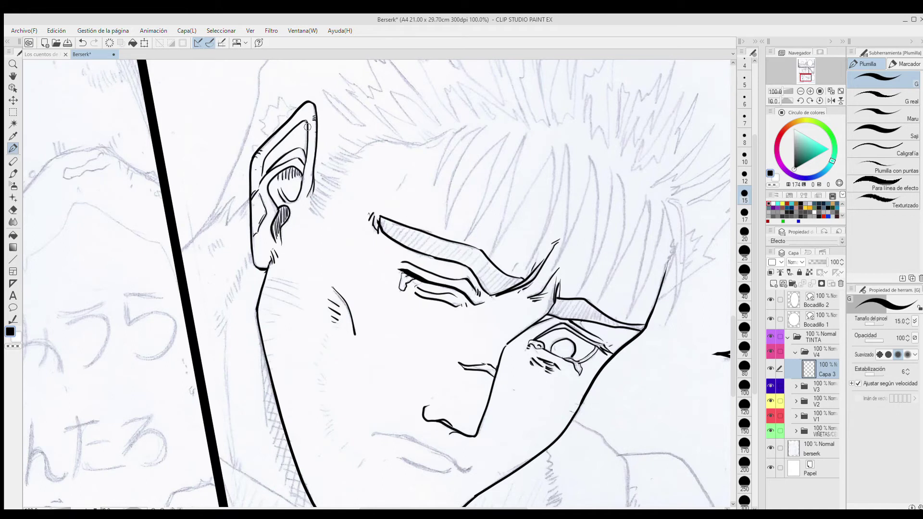
Ink the mouth line and the lower lip.
{"action": "scroll", "coordinate": [257, 222], "scroll_direction": "down", "scroll_amount": 2}
{"action": "left_click_drag", "start_coordinate": [475, 411], "coordinate": [461, 409]}
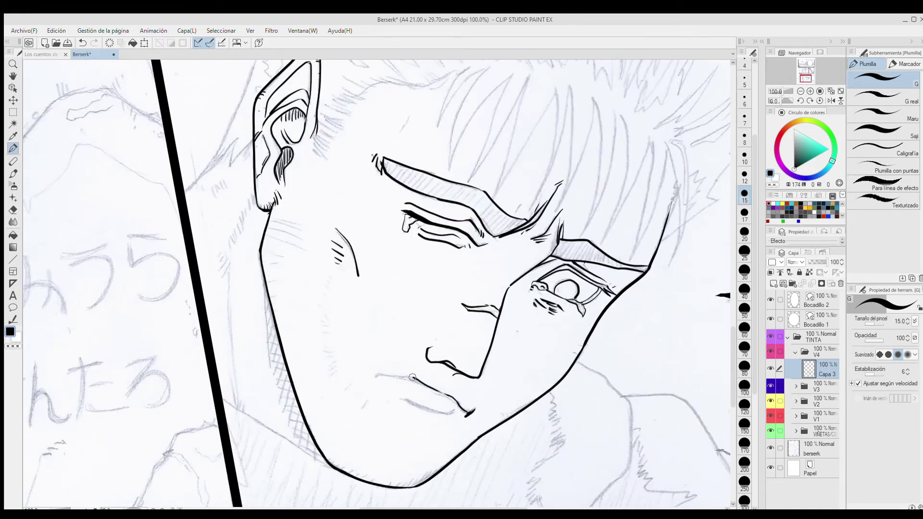
{"action": "left_click_drag", "start_coordinate": [407, 379], "coordinate": [453, 403]}
{"action": "left_click_drag", "start_coordinate": [456, 414], "coordinate": [423, 409]}
{"action": "left_click_drag", "start_coordinate": [423, 409], "coordinate": [396, 399]}
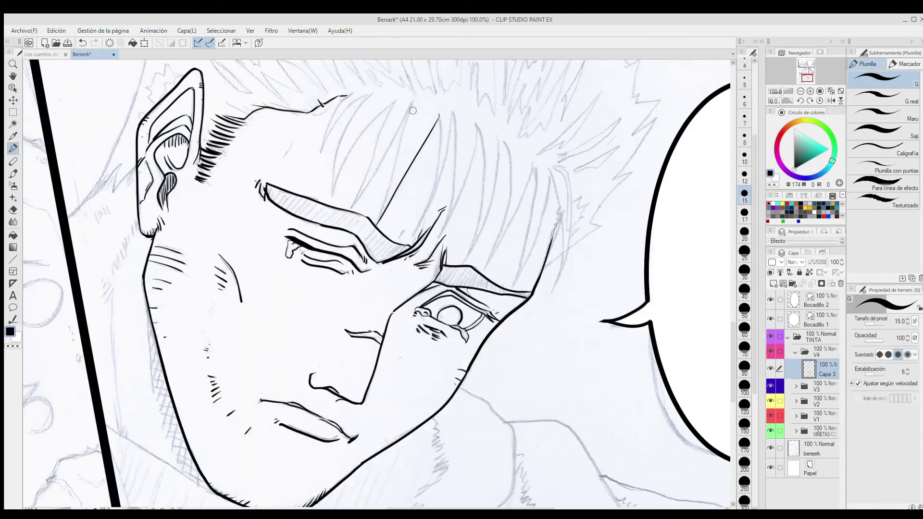
Ink the pointed fringe strands falling over the forehead from above the closed eye to the far temple.
{"action": "left_click_drag", "start_coordinate": [412, 103], "coordinate": [377, 223]}
{"action": "left_click_drag", "start_coordinate": [412, 104], "coordinate": [350, 211]}
{"action": "left_click_drag", "start_coordinate": [398, 99], "coordinate": [355, 206]}
{"action": "left_click_drag", "start_coordinate": [398, 98], "coordinate": [332, 194]}
{"action": "left_click_drag", "start_coordinate": [355, 91], "coordinate": [320, 158]}
{"action": "mouse_move", "coordinate": [454, 113]}
{"action": "left_mouse_down"}
{"action": "mouse_move", "coordinate": [413, 235]}
{"action": "mouse_move", "coordinate": [439, 238]}
{"action": "left_mouse_up"}
{"action": "mouse_move", "coordinate": [476, 124]}
{"action": "left_mouse_down"}
{"action": "mouse_move", "coordinate": [435, 244]}
{"action": "mouse_move", "coordinate": [468, 254]}
{"action": "left_mouse_up"}
{"action": "mouse_move", "coordinate": [499, 137]}
{"action": "left_mouse_down"}
{"action": "mouse_move", "coordinate": [467, 256]}
{"action": "mouse_move", "coordinate": [488, 267]}
{"action": "left_mouse_up"}
{"action": "mouse_move", "coordinate": [534, 164]}
{"action": "left_mouse_down"}
{"action": "mouse_move", "coordinate": [487, 268]}
{"action": "mouse_move", "coordinate": [513, 283]}
{"action": "left_mouse_up"}
{"action": "mouse_move", "coordinate": [550, 170]}
{"action": "left_mouse_down"}
{"action": "mouse_move", "coordinate": [529, 247]}
{"action": "mouse_move", "coordinate": [557, 205]}
{"action": "mouse_move", "coordinate": [560, 264]}
{"action": "left_mouse_up"}
{"action": "left_click_drag", "start_coordinate": [556, 167], "coordinate": [553, 291]}
Ink the dashed temple line above the closed eye's brow and the spiky outer hair contour facing the balloon.
{"action": "left_click_drag", "start_coordinate": [296, 128], "coordinate": [294, 138]}
{"action": "left_click_drag", "start_coordinate": [293, 144], "coordinate": [284, 150]}
{"action": "mouse_move", "coordinate": [257, 181]}
{"action": "left_mouse_down"}
{"action": "mouse_move", "coordinate": [263, 196]}
{"action": "mouse_move", "coordinate": [250, 184]}
{"action": "left_mouse_up"}
{"action": "mouse_move", "coordinate": [553, 231]}
{"action": "left_mouse_down"}
{"action": "mouse_move", "coordinate": [535, 243]}
{"action": "mouse_move", "coordinate": [511, 289]}
{"action": "left_mouse_up"}
{"action": "mouse_move", "coordinate": [501, 327]}
{"action": "left_mouse_down"}
{"action": "mouse_move", "coordinate": [616, 178]}
{"action": "mouse_move", "coordinate": [596, 116]}
{"action": "mouse_move", "coordinate": [566, 69]}
{"action": "left_mouse_up"}
{"action": "left_click_drag", "start_coordinate": [433, 144], "coordinate": [620, 184]}
Ink the back-of-head line down to the slanted panel border and hatch the nape below the ear.
{"action": "left_click_drag", "start_coordinate": [284, 262], "coordinate": [256, 294]}
{"action": "left_click_drag", "start_coordinate": [266, 262], "coordinate": [226, 302]}
{"action": "left_click_drag", "start_coordinate": [317, 101], "coordinate": [213, 315]}
Ink the cloak's furry collar, its folds and the shoulder edge beside the chin.
{"action": "scroll", "coordinate": [221, 299], "scroll_direction": "down", "scroll_amount": 3}
{"action": "mouse_move", "coordinate": [529, 409]}
{"action": "left_mouse_down"}
{"action": "mouse_move", "coordinate": [462, 301]}
{"action": "mouse_move", "coordinate": [433, 288]}
{"action": "left_mouse_up"}
{"action": "mouse_move", "coordinate": [442, 311]}
{"action": "left_mouse_down"}
{"action": "mouse_move", "coordinate": [482, 359]}
{"action": "mouse_move", "coordinate": [438, 430]}
{"action": "left_mouse_up"}
{"action": "mouse_move", "coordinate": [439, 429]}
{"action": "left_mouse_down"}
{"action": "mouse_move", "coordinate": [423, 437]}
{"action": "mouse_move", "coordinate": [415, 411]}
{"action": "left_mouse_up"}
{"action": "left_click_drag", "start_coordinate": [406, 416], "coordinate": [423, 343]}
{"action": "left_click_drag", "start_coordinate": [521, 341], "coordinate": [479, 337]}
{"action": "mouse_move", "coordinate": [545, 375]}
{"action": "left_mouse_down"}
{"action": "mouse_move", "coordinate": [633, 399]}
{"action": "mouse_move", "coordinate": [672, 452]}
{"action": "left_mouse_up"}
{"action": "left_click_drag", "start_coordinate": [671, 447], "coordinate": [690, 457]}
{"action": "left_click_drag", "start_coordinate": [546, 375], "coordinate": [547, 455]}
{"action": "mouse_move", "coordinate": [485, 361]}
{"action": "left_mouse_down"}
{"action": "mouse_move", "coordinate": [490, 383]}
{"action": "mouse_move", "coordinate": [453, 456]}
{"action": "left_mouse_up"}
Ink the neck lines and cross-hatch the shadow along the jaw.
{"action": "mouse_move", "coordinate": [269, 366]}
{"action": "left_mouse_down"}
{"action": "mouse_move", "coordinate": [386, 394]}
{"action": "mouse_move", "coordinate": [302, 368]}
{"action": "left_mouse_up"}
{"action": "left_click_drag", "start_coordinate": [297, 264], "coordinate": [310, 308]}
{"action": "mouse_move", "coordinate": [329, 272]}
{"action": "left_mouse_down"}
{"action": "mouse_move", "coordinate": [336, 353]}
{"action": "mouse_move", "coordinate": [370, 409]}
{"action": "left_mouse_up"}
{"action": "left_click_drag", "start_coordinate": [333, 323], "coordinate": [351, 362]}
{"action": "left_click_drag", "start_coordinate": [340, 358], "coordinate": [366, 397]}
Ink the hair spikes above the far temple on the balloon side of the head.
{"action": "left_click_drag", "start_coordinate": [266, 217], "coordinate": [140, 279]}
{"action": "left_click_drag", "start_coordinate": [549, 207], "coordinate": [510, 234]}
{"action": "left_click_drag", "start_coordinate": [551, 225], "coordinate": [514, 245]}
{"action": "left_click_drag", "start_coordinate": [539, 186], "coordinate": [504, 230]}
{"action": "left_click_drag", "start_coordinate": [522, 168], "coordinate": [508, 204]}
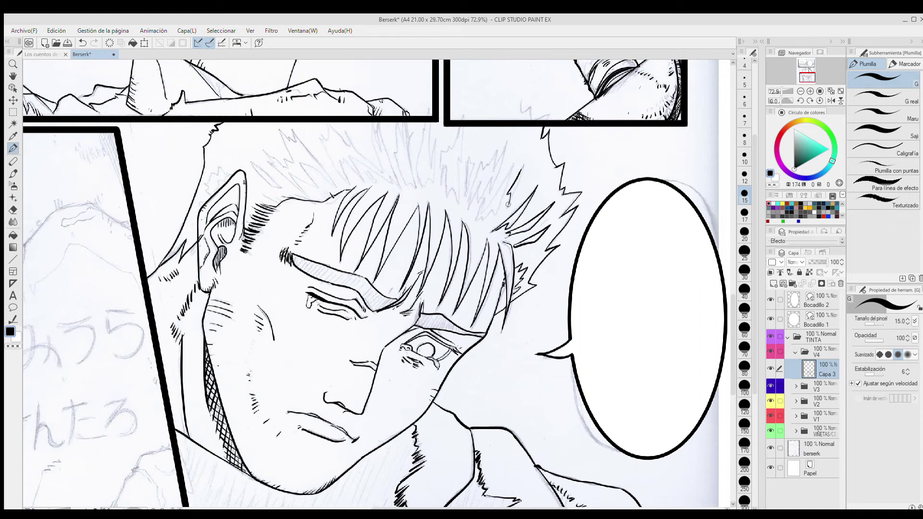
{"action": "left_click_drag", "start_coordinate": [513, 165], "coordinate": [476, 222]}
{"action": "left_click_drag", "start_coordinate": [505, 141], "coordinate": [486, 194]}
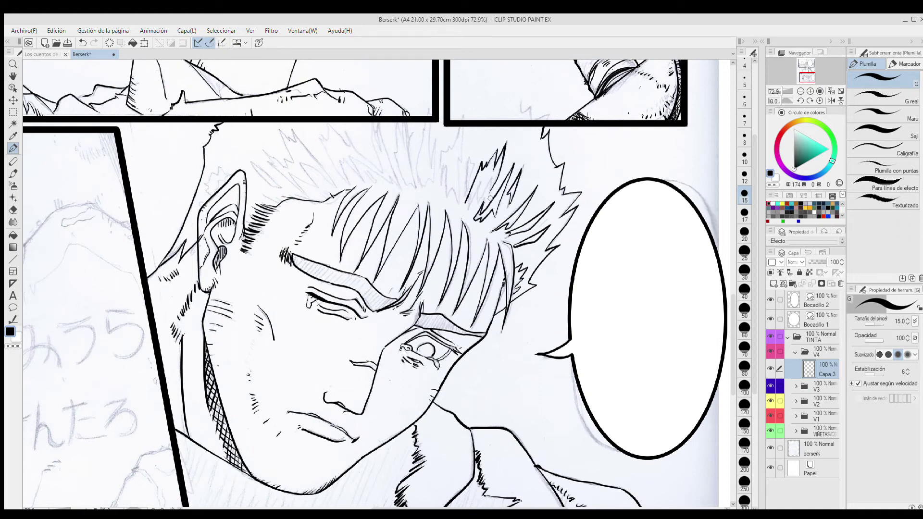
Ink the remaining hair spikes across the top of the head back to the ear.
{"action": "left_click_drag", "start_coordinate": [464, 127], "coordinate": [447, 196]}
{"action": "left_click_drag", "start_coordinate": [447, 149], "coordinate": [460, 128]}
{"action": "left_click_drag", "start_coordinate": [435, 186], "coordinate": [416, 185]}
{"action": "left_click_drag", "start_coordinate": [425, 126], "coordinate": [416, 165]}
{"action": "mouse_move", "coordinate": [432, 124]}
{"action": "left_mouse_down"}
{"action": "mouse_move", "coordinate": [432, 168]}
{"action": "mouse_move", "coordinate": [416, 187]}
{"action": "left_mouse_up"}
{"action": "left_click_drag", "start_coordinate": [393, 151], "coordinate": [416, 188]}
{"action": "mouse_move", "coordinate": [395, 123]}
{"action": "left_mouse_down"}
{"action": "mouse_move", "coordinate": [405, 142]}
{"action": "mouse_move", "coordinate": [403, 191]}
{"action": "left_mouse_up"}
{"action": "left_click_drag", "start_coordinate": [397, 184], "coordinate": [371, 136]}
{"action": "mouse_move", "coordinate": [381, 171]}
{"action": "left_mouse_down"}
{"action": "mouse_move", "coordinate": [319, 139]}
{"action": "mouse_move", "coordinate": [346, 173]}
{"action": "mouse_move", "coordinate": [363, 167]}
{"action": "left_mouse_up"}
{"action": "mouse_move", "coordinate": [294, 130]}
{"action": "left_mouse_down"}
{"action": "mouse_move", "coordinate": [288, 161]}
{"action": "mouse_move", "coordinate": [269, 154]}
{"action": "mouse_move", "coordinate": [251, 162]}
{"action": "left_mouse_up"}
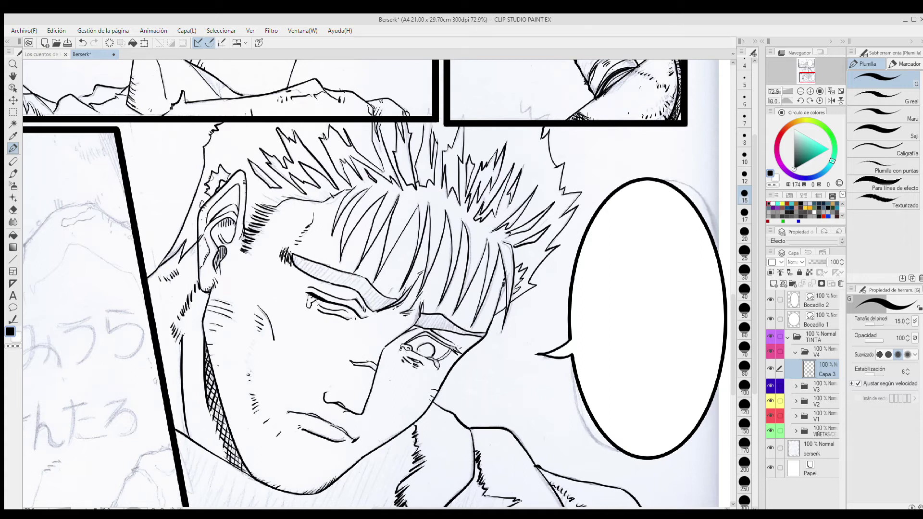
Collapse V4 and create a layer folder named V5 inside TINTA with a new layer for the gravestone panel.
{"action": "left_click_drag", "start_coordinate": [484, 393], "coordinate": [596, 289]}
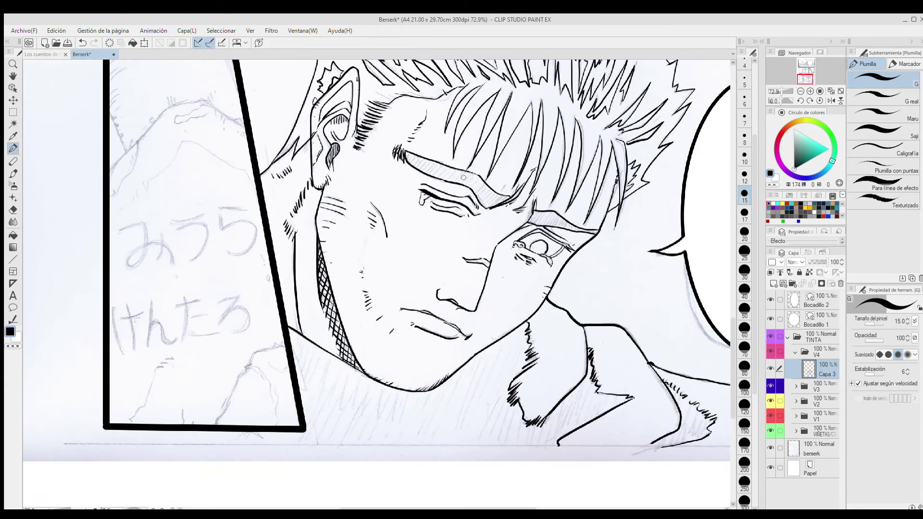
{"action": "scroll", "coordinate": [462, 178], "scroll_direction": "down", "scroll_amount": 3}
{"action": "left_click_drag", "start_coordinate": [462, 178], "coordinate": [412, 272]}
{"action": "left_click", "coordinate": [795, 353]}
{"action": "left_click", "coordinate": [792, 284]}
{"action": "left_click", "coordinate": [773, 284]}
{"action": "left_click", "coordinate": [821, 355]}
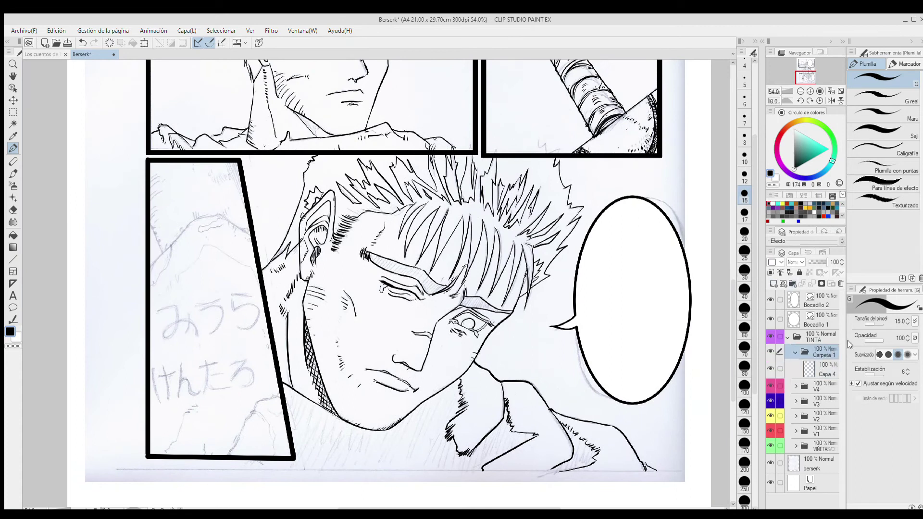
{"action": "double_click", "coordinate": [824, 355]}
{"action": "type", "text": "V5"}
{"action": "key", "text": "Return"}
{"action": "left_click", "coordinate": [826, 370]}
Ink the stone outlines in the slanted panel and the upper lettering row みうら.
{"action": "left_click_drag", "start_coordinate": [209, 215], "coordinate": [151, 270]}
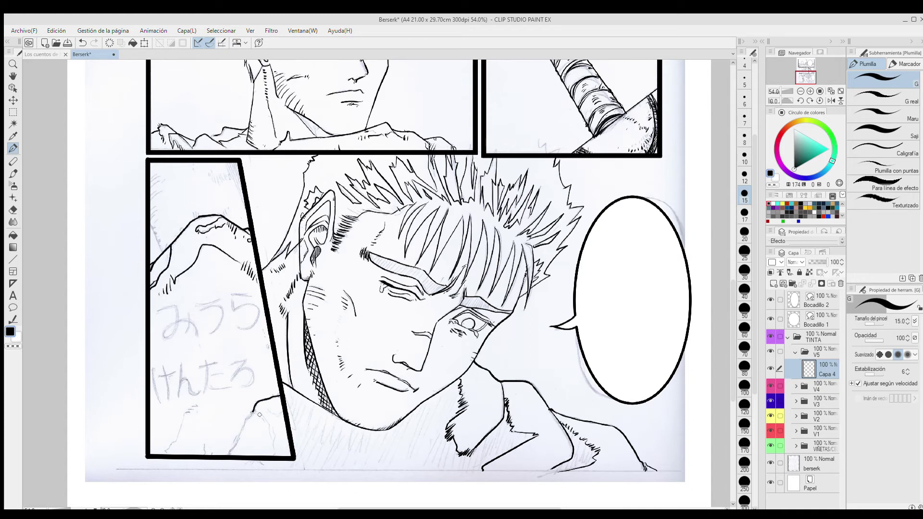
{"action": "mouse_move", "coordinate": [157, 311]}
{"action": "left_mouse_down"}
{"action": "mouse_move", "coordinate": [164, 339]}
{"action": "mouse_move", "coordinate": [198, 335]}
{"action": "left_mouse_up"}
{"action": "left_click_drag", "start_coordinate": [190, 314], "coordinate": [182, 335]}
{"action": "mouse_move", "coordinate": [196, 306]}
{"action": "left_mouse_down"}
{"action": "mouse_move", "coordinate": [220, 300]}
{"action": "mouse_move", "coordinate": [211, 335]}
{"action": "left_mouse_up"}
{"action": "left_click_drag", "start_coordinate": [253, 297], "coordinate": [232, 296]}
{"action": "left_click_drag", "start_coordinate": [234, 302], "coordinate": [256, 322]}
Ink the lower lettering row けんたろ on the stone.
{"action": "left_click_drag", "start_coordinate": [162, 376], "coordinate": [175, 374]}
{"action": "left_click_drag", "start_coordinate": [169, 368], "coordinate": [169, 400]}
{"action": "left_click_drag", "start_coordinate": [183, 364], "coordinate": [198, 394]}
{"action": "left_click_drag", "start_coordinate": [205, 360], "coordinate": [201, 394]}
{"action": "left_click_drag", "start_coordinate": [231, 360], "coordinate": [238, 385]}
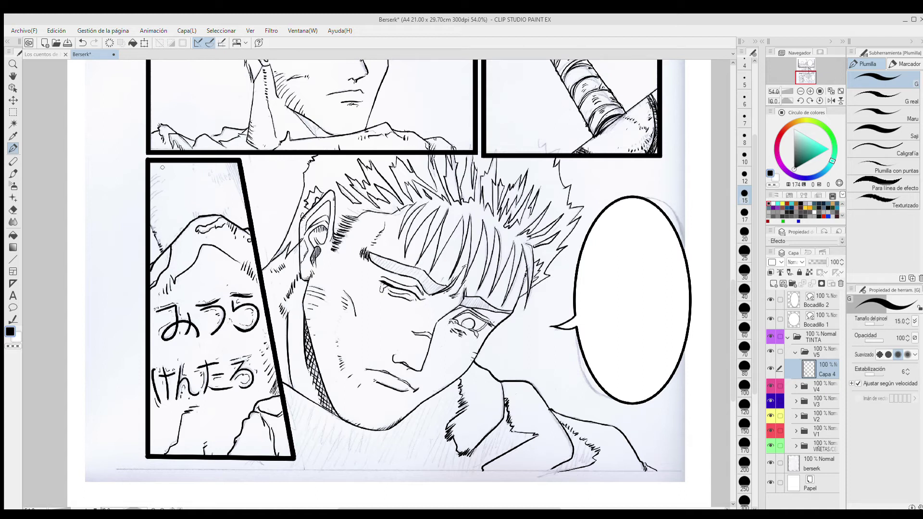
Hatch the shadows in the two upper corners of the gravestone panel.
{"action": "left_click_drag", "start_coordinate": [150, 202], "coordinate": [165, 186]}
{"action": "left_click_drag", "start_coordinate": [150, 189], "coordinate": [172, 175]}
{"action": "left_click_drag", "start_coordinate": [148, 224], "coordinate": [160, 203]}
{"action": "left_click_drag", "start_coordinate": [226, 163], "coordinate": [243, 197]}
{"action": "left_click_drag", "start_coordinate": [217, 163], "coordinate": [222, 171]}
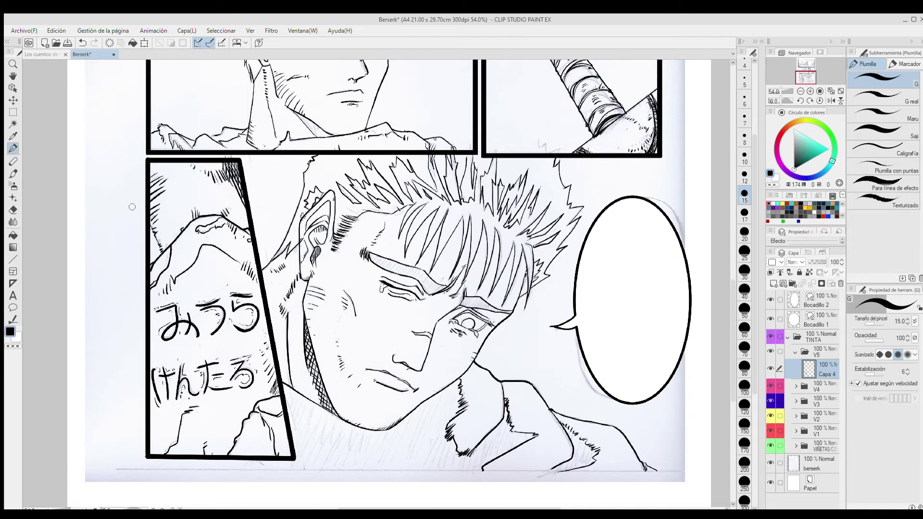
Collapse the TINTA folder and hide the berserk sketch layer.
{"action": "left_click", "coordinate": [788, 337]}
{"action": "left_click", "coordinate": [771, 355]}
{"action": "scroll", "coordinate": [404, 289], "scroll_direction": "down", "scroll_amount": 2}
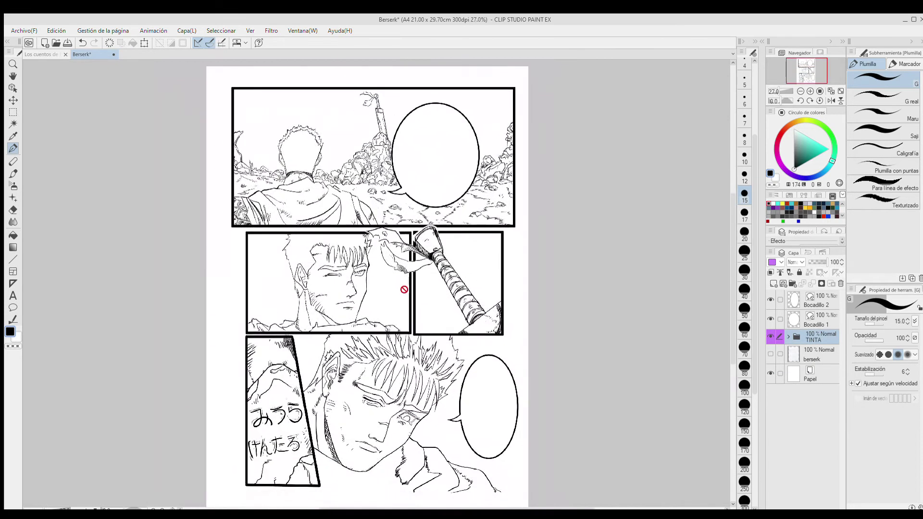
Create a blue-violet layer folder named RELLENO with a new layer below TINTA and activate the Fill tool.
{"action": "left_click", "coordinate": [820, 356]}
{"action": "left_click", "coordinate": [792, 284]}
{"action": "left_click", "coordinate": [774, 284]}
{"action": "left_click", "coordinate": [816, 352]}
{"action": "left_click", "coordinate": [781, 263]}
{"action": "left_click", "coordinate": [784, 283]}
{"action": "double_click", "coordinate": [815, 355]}
{"action": "type", "text": "RELLENO"}
{"action": "left_click", "coordinate": [818, 374]}
{"action": "left_click", "coordinate": [13, 235]}
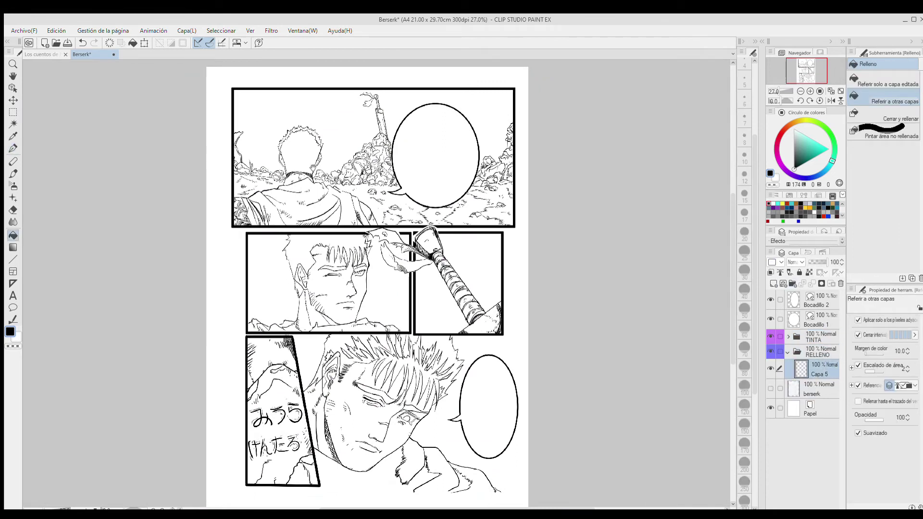
Fill the man's hair black in the top panel, and his hair and eyebrows black in the middle panel.
{"action": "scroll", "coordinate": [341, 227], "scroll_direction": "up", "scroll_amount": 2}
{"action": "left_click", "coordinate": [268, 93]}
{"action": "left_click", "coordinate": [262, 279]}
{"action": "left_click", "coordinate": [341, 304]}
{"action": "left_click", "coordinate": [269, 341]}
Fill the right side of the hair and fringe black in the bottom panel's close-up.
{"action": "left_click_drag", "start_coordinate": [375, 385], "coordinate": [349, 162]}
{"action": "left_click", "coordinate": [13, 148]}
{"action": "left_click", "coordinate": [13, 235]}
{"action": "left_click", "coordinate": [510, 235]}
{"action": "left_click", "coordinate": [511, 302]}
{"action": "left_click", "coordinate": [487, 295]}
{"action": "left_click", "coordinate": [473, 286]}
{"action": "left_click", "coordinate": [445, 262]}
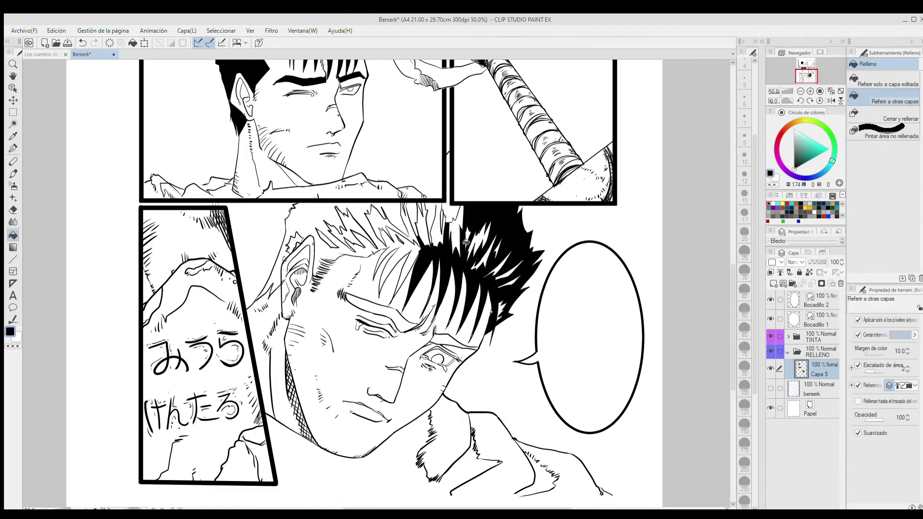
{"action": "left_click", "coordinate": [449, 216]}
Fill the central hair locks and remaining fringe strands black in the bottom panel's close-up.
{"action": "left_click", "coordinate": [13, 148]}
{"action": "left_click", "coordinate": [13, 235]}
{"action": "left_click", "coordinate": [420, 207]}
{"action": "left_click", "coordinate": [406, 262]}
{"action": "left_click", "coordinate": [386, 259]}
{"action": "left_click", "coordinate": [363, 226]}
{"action": "left_click", "coordinate": [392, 211]}
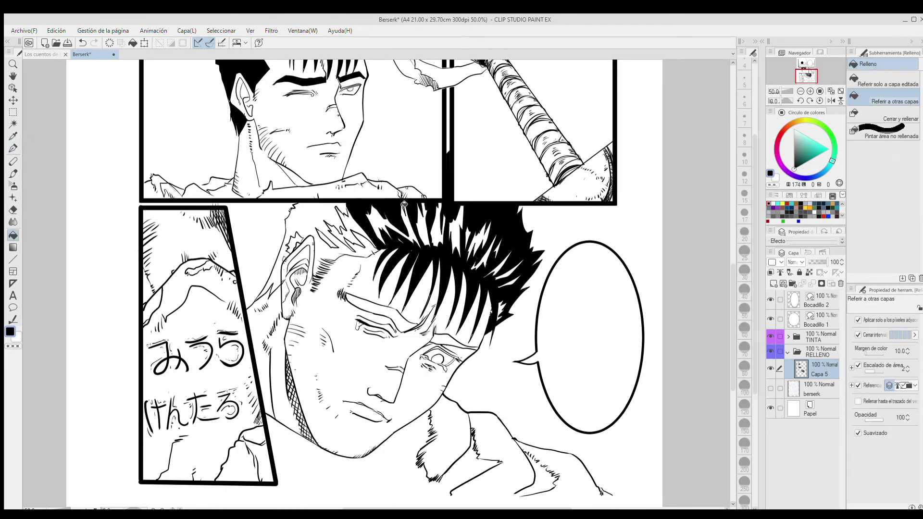
Fill the hair around the ear and both eyebrows black in the bottom panel's close-up.
{"action": "left_click", "coordinate": [310, 218]}
{"action": "left_click", "coordinate": [320, 267]}
{"action": "left_click", "coordinate": [275, 276]}
{"action": "left_click", "coordinate": [389, 314]}
{"action": "left_click", "coordinate": [452, 340]}
{"action": "scroll", "coordinate": [437, 397], "scroll_direction": "up", "scroll_amount": 5}
{"action": "left_click", "coordinate": [463, 289]}
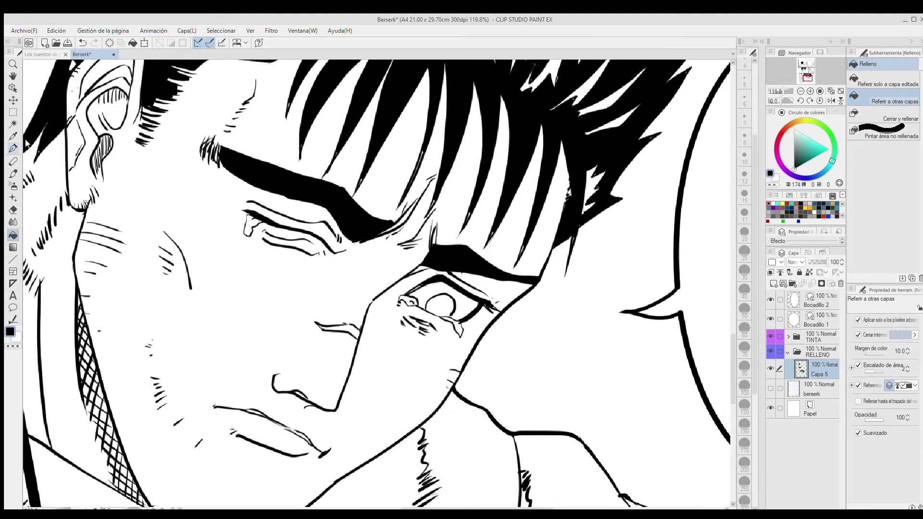
Thicken the closed eyelid and darken the ear shadow of the middle panel's face with the G pen.
{"action": "left_click", "coordinate": [13, 149]}
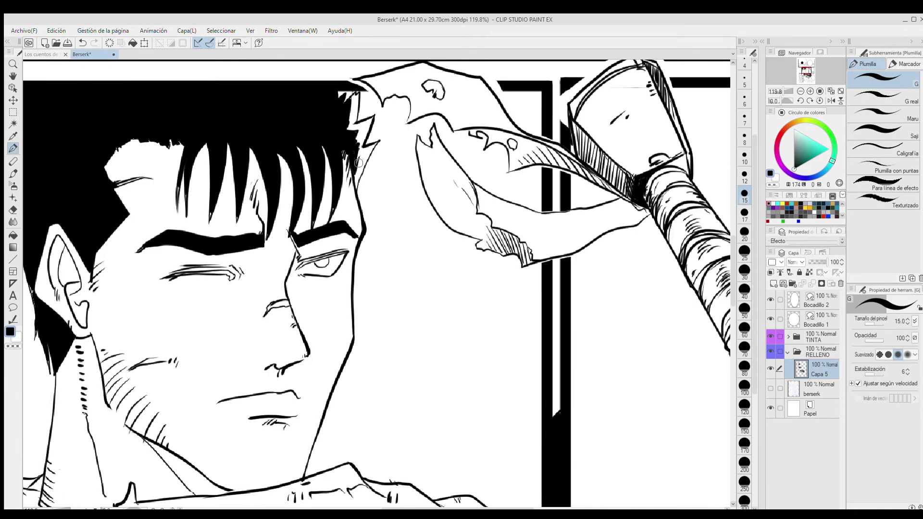
{"action": "left_click_drag", "start_coordinate": [374, 297], "coordinate": [428, 279]}
{"action": "left_click_drag", "start_coordinate": [319, 302], "coordinate": [255, 302]}
{"action": "left_click_drag", "start_coordinate": [159, 332], "coordinate": [167, 355]}
{"action": "left_click_drag", "start_coordinate": [148, 310], "coordinate": [159, 322]}
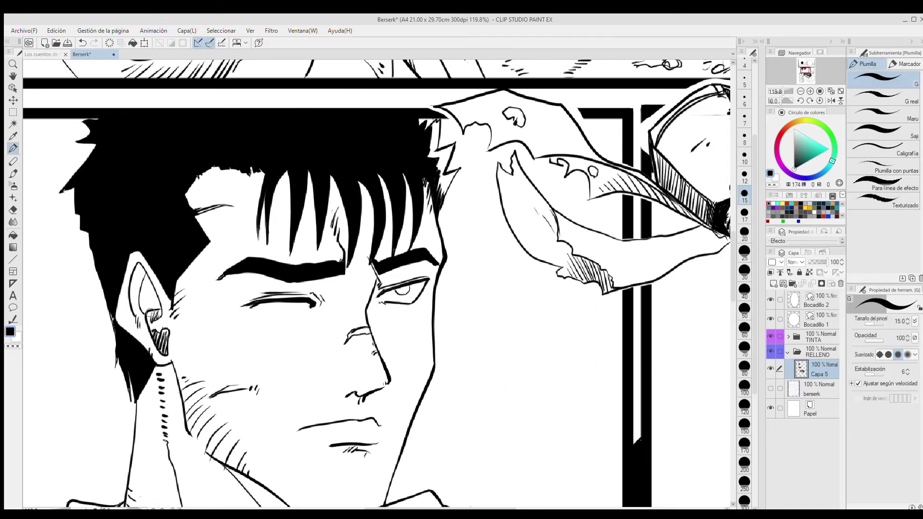
Try to paint white highlight strokes across the man's black hair in the middle panel.
{"action": "key", "text": "x"}
{"action": "left_click_drag", "start_coordinate": [414, 134], "coordinate": [401, 159]}
{"action": "left_click_drag", "start_coordinate": [406, 133], "coordinate": [389, 153]}
{"action": "left_click_drag", "start_coordinate": [363, 121], "coordinate": [349, 147]}
{"action": "mouse_move", "coordinate": [341, 123]}
{"action": "left_mouse_down"}
{"action": "mouse_move", "coordinate": [315, 158]}
{"action": "mouse_move", "coordinate": [300, 149]}
{"action": "left_mouse_up"}
{"action": "left_click_drag", "start_coordinate": [368, 122], "coordinate": [359, 144]}
{"action": "left_click_drag", "start_coordinate": [241, 123], "coordinate": [232, 148]}
{"action": "mouse_move", "coordinate": [226, 120]}
{"action": "left_mouse_down"}
{"action": "mouse_move", "coordinate": [211, 149]}
{"action": "mouse_move", "coordinate": [185, 150]}
{"action": "left_mouse_up"}
{"action": "left_click_drag", "start_coordinate": [173, 134], "coordinate": [165, 155]}
{"action": "left_click_drag", "start_coordinate": [130, 184], "coordinate": [129, 209]}
{"action": "scroll", "coordinate": [411, 159], "scroll_direction": "down", "scroll_amount": 3}
{"action": "key", "text": "ctrl+z"}
{"action": "key", "text": "ctrl+z"}
{"action": "key", "text": "ctrl+z"}
{"action": "key", "text": "ctrl+z"}
{"action": "key", "text": "ctrl+z"}
{"action": "key", "text": "ctrl+z"}
{"action": "key", "text": "ctrl+z"}
{"action": "key", "text": "ctrl+z"}
{"action": "key", "text": "ctrl+z"}
{"action": "key", "text": "ctrl+z"}
{"action": "key", "text": "ctrl+z"}
{"action": "key", "text": "ctrl+z"}
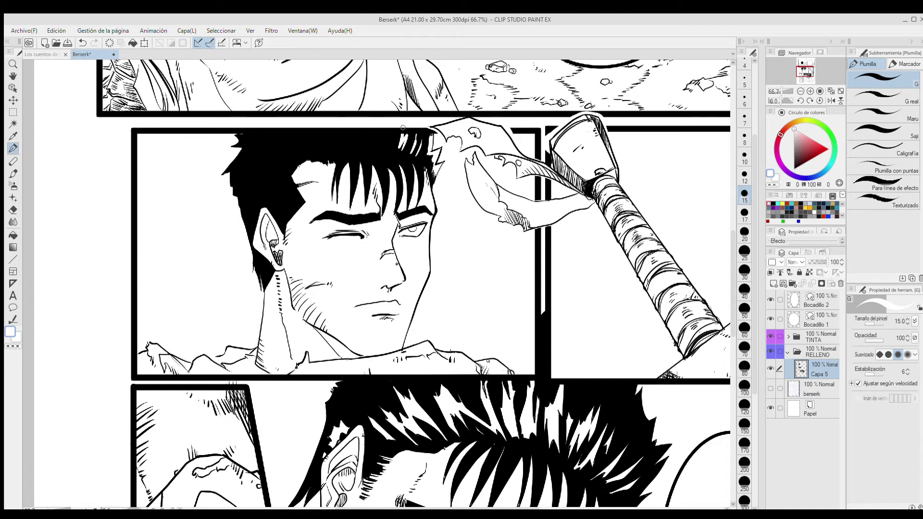
Paint white zigzag highlights along the crown of the man's hair in the middle panel.
{"action": "left_click_drag", "start_coordinate": [371, 134], "coordinate": [367, 149]}
{"action": "left_click_drag", "start_coordinate": [361, 134], "coordinate": [363, 148]}
{"action": "left_click_drag", "start_coordinate": [344, 133], "coordinate": [340, 148]}
{"action": "mouse_move", "coordinate": [329, 133]}
{"action": "left_mouse_down"}
{"action": "mouse_move", "coordinate": [310, 144]}
{"action": "mouse_move", "coordinate": [294, 137]}
{"action": "left_mouse_up"}
{"action": "left_click_drag", "start_coordinate": [283, 136], "coordinate": [299, 154]}
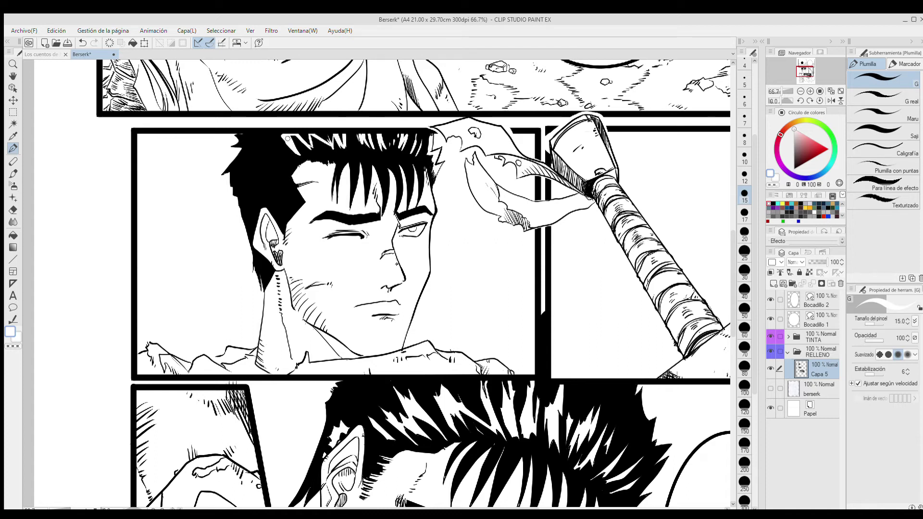
Close the bottom of the last panel with a straight horizontal line, showing the berserk sketch layer only as a guide.
{"action": "mouse_move", "coordinate": [431, 309]}
{"action": "left_mouse_down"}
{"action": "mouse_move", "coordinate": [418, 258]}
{"action": "mouse_move", "coordinate": [376, 194]}
{"action": "left_mouse_up"}
{"action": "scroll", "coordinate": [376, 194], "scroll_direction": "down", "scroll_amount": 3}
{"action": "key", "text": "u"}
{"action": "left_click", "coordinate": [770, 389]}
{"action": "left_click_drag", "start_coordinate": [556, 446], "coordinate": [182, 449]}
{"action": "left_click", "coordinate": [771, 388]}
{"action": "left_click", "coordinate": [13, 148]}
{"action": "key", "text": "ctrl+z"}
{"action": "scroll", "coordinate": [254, 439], "scroll_direction": "up", "scroll_amount": 3}
{"action": "scroll", "coordinate": [491, 385], "scroll_direction": "down", "scroll_amount": 2}
{"action": "mouse_move", "coordinate": [664, 149]}
{"action": "left_mouse_down"}
{"action": "mouse_move", "coordinate": [539, 438]}
{"action": "mouse_move", "coordinate": [530, 207]}
{"action": "left_mouse_up"}
Try to select the clothing areas in the bottom panel with the Auto select tool.
{"action": "left_click", "coordinate": [13, 124]}
{"action": "left_click", "coordinate": [294, 454]}
{"action": "left_click", "coordinate": [271, 480]}
{"action": "left_click", "coordinate": [13, 148]}
{"action": "left_click", "coordinate": [13, 124]}
{"action": "left_click", "coordinate": [505, 433]}
{"action": "key", "text": "ctrl+d"}
Select the clothing beneath the close-up face and try out gradients inside it.
{"action": "left_click", "coordinate": [436, 449]}
{"action": "left_click", "coordinate": [13, 247]}
{"action": "left_click", "coordinate": [883, 263]}
{"action": "left_click_drag", "start_coordinate": [407, 386], "coordinate": [331, 487]}
{"action": "key", "text": "ctrl+z"}
{"action": "key", "text": "ctrl+z"}
{"action": "key", "text": "ctrl+z"}
{"action": "mouse_move", "coordinate": [317, 406]}
{"action": "left_mouse_down"}
{"action": "mouse_move", "coordinate": [281, 459]}
{"action": "mouse_move", "coordinate": [257, 399]}
{"action": "left_mouse_up"}
{"action": "key", "text": "ctrl+z"}
{"action": "key", "text": "ctrl+z"}
{"action": "left_click_drag", "start_coordinate": [270, 474], "coordinate": [283, 379]}
{"action": "key", "text": "ctrl+d"}
Try an eraser stroke on the clothing in the bottom panel, and undo it.
{"action": "left_click", "coordinate": [13, 211]}
{"action": "mouse_move", "coordinate": [412, 448]}
{"action": "left_mouse_down"}
{"action": "mouse_move", "coordinate": [404, 430]}
{"action": "mouse_move", "coordinate": [433, 425]}
{"action": "mouse_move", "coordinate": [425, 416]}
{"action": "left_mouse_up"}
{"action": "key", "text": "ctrl+z"}
{"action": "key", "text": "ctrl+z"}
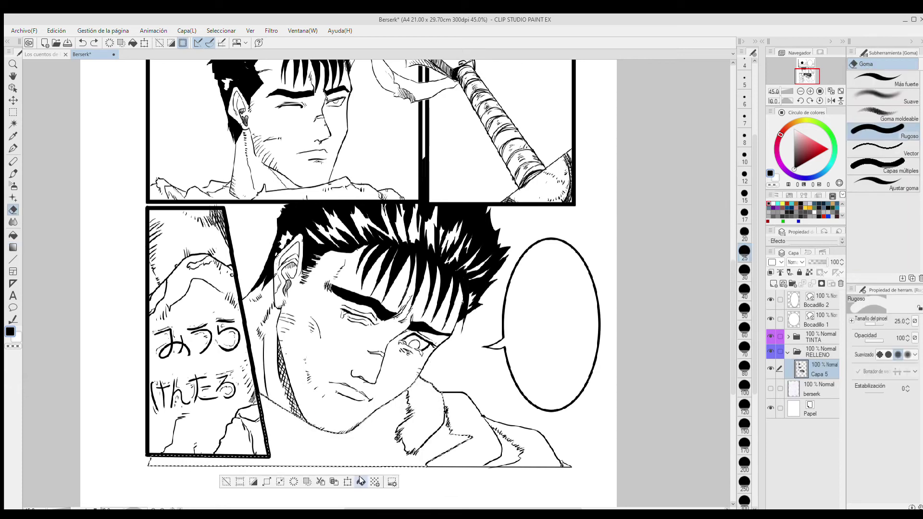
{"action": "key", "text": "p"}
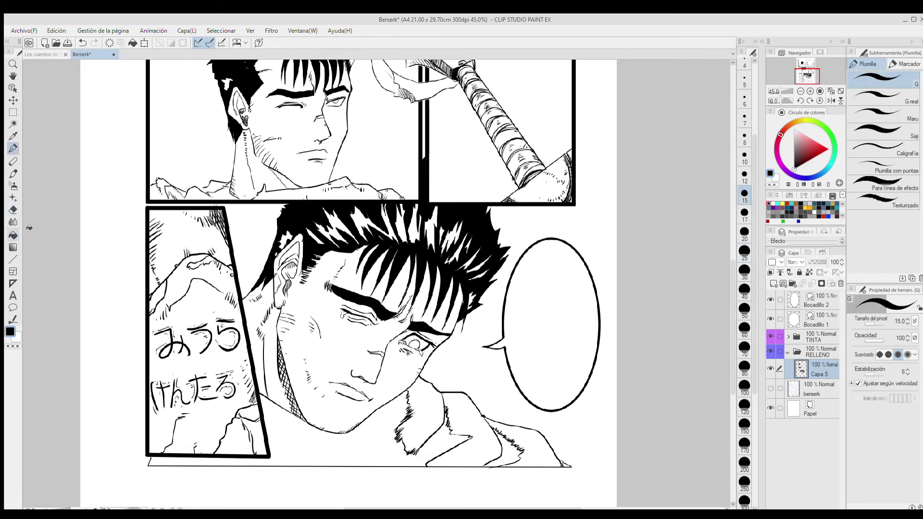
Fill the clothing beneath the close-up face black in the bottom panel and save the file.
{"action": "left_click", "coordinate": [13, 236]}
{"action": "left_click", "coordinate": [358, 450]}
{"action": "left_click_drag", "start_coordinate": [521, 411], "coordinate": [466, 517]}
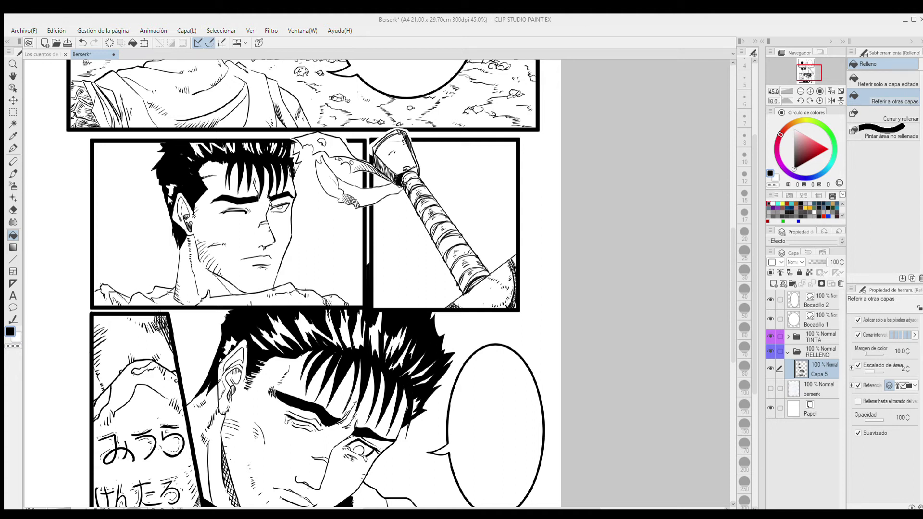
{"action": "key", "text": "ctrl+s"}
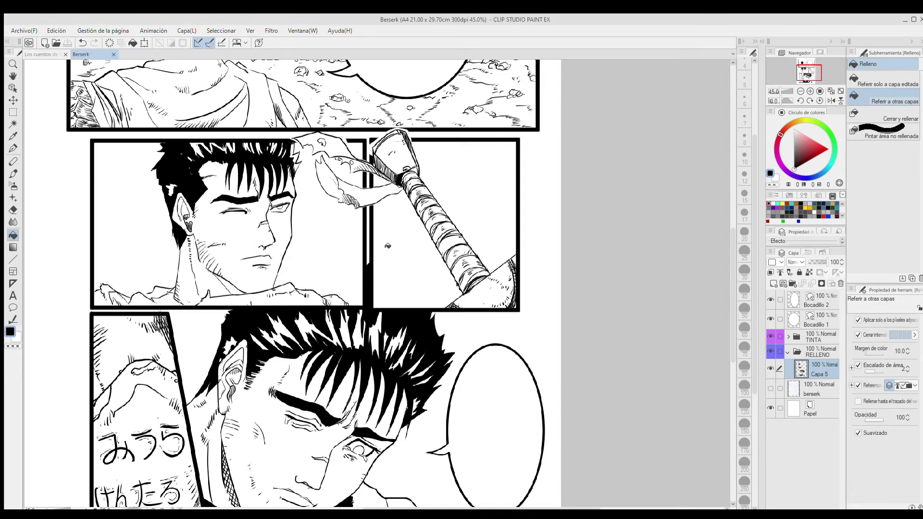
{"action": "scroll", "coordinate": [354, 349], "scroll_direction": "down", "scroll_amount": 3}
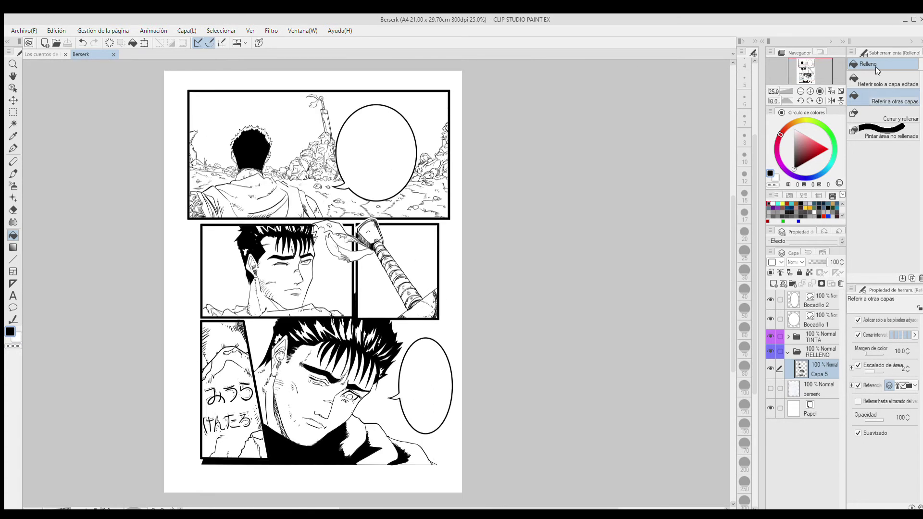
Ink shadow strokes inside the jagged formation at the left edge of the top panel.
{"action": "scroll", "coordinate": [216, 181], "scroll_direction": "up", "scroll_amount": 8}
{"action": "left_click", "coordinate": [13, 148]}
{"action": "left_click_drag", "start_coordinate": [250, 180], "coordinate": [219, 207]}
{"action": "left_click_drag", "start_coordinate": [219, 255], "coordinate": [212, 275]}
{"action": "mouse_move", "coordinate": [237, 288]}
{"action": "left_mouse_down"}
{"action": "mouse_move", "coordinate": [234, 329]}
{"action": "mouse_move", "coordinate": [222, 317]}
{"action": "left_mouse_up"}
Fill the shadow areas of the jagged formation at the top panel's left edge black.
{"action": "key", "text": "g"}
{"action": "left_click_drag", "start_coordinate": [231, 190], "coordinate": [224, 279]}
{"action": "left_click", "coordinate": [241, 308]}
{"action": "left_click", "coordinate": [218, 334]}
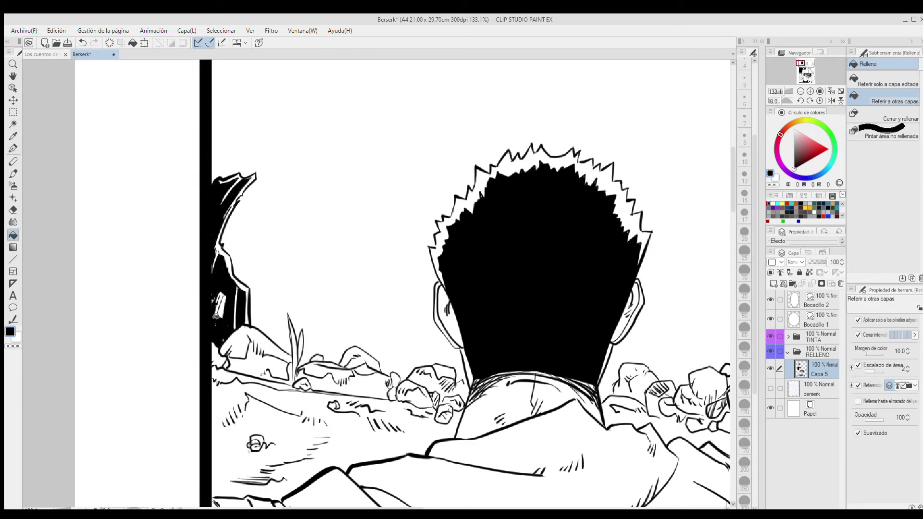
{"action": "left_click", "coordinate": [221, 361]}
Touch up the base of the jagged formation and the grass blades beside it with the G pen.
{"action": "key", "text": "p"}
{"action": "left_click_drag", "start_coordinate": [223, 362], "coordinate": [223, 350]}
{"action": "left_click_drag", "start_coordinate": [289, 323], "coordinate": [294, 361]}
Fill the gaps between the rocks beside the man's cloak black in the top panel's lower-left corner.
{"action": "mouse_move", "coordinate": [178, 449]}
{"action": "left_mouse_down"}
{"action": "mouse_move", "coordinate": [188, 440]}
{"action": "mouse_move", "coordinate": [120, 258]}
{"action": "left_mouse_up"}
{"action": "scroll", "coordinate": [188, 441], "scroll_direction": "down", "scroll_amount": 3}
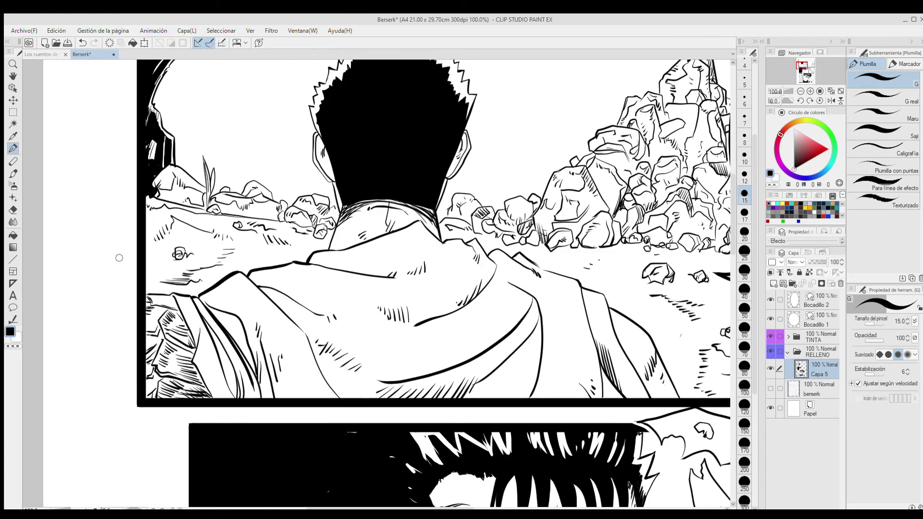
{"action": "key", "text": "g"}
{"action": "left_click", "coordinate": [166, 318]}
{"action": "mouse_move", "coordinate": [172, 356]}
{"action": "left_mouse_down"}
{"action": "mouse_move", "coordinate": [168, 389]}
{"action": "mouse_move", "coordinate": [178, 347]}
{"action": "left_mouse_up"}
Try to erase the stray black fill from the background behind the man in the middle panel.
{"action": "left_click_drag", "start_coordinate": [220, 297], "coordinate": [186, 233]}
{"action": "scroll", "coordinate": [192, 233], "scroll_direction": "down", "scroll_amount": 5}
{"action": "mouse_move", "coordinate": [360, 141]}
{"action": "left_mouse_down"}
{"action": "mouse_move", "coordinate": [288, 144]}
{"action": "mouse_move", "coordinate": [331, 252]}
{"action": "mouse_move", "coordinate": [258, 174]}
{"action": "left_mouse_up"}
{"action": "scroll", "coordinate": [289, 144], "scroll_direction": "down", "scroll_amount": 3}
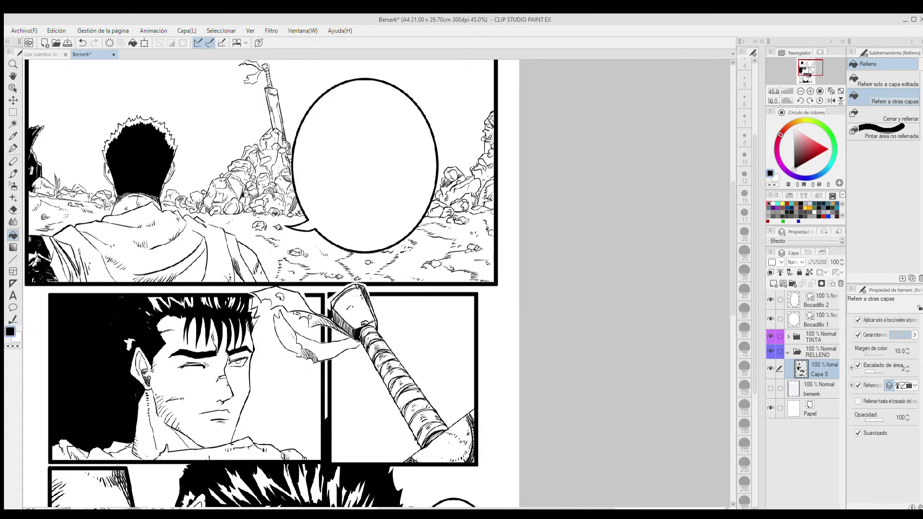
{"action": "left_click", "coordinate": [13, 210]}
{"action": "left_click_drag", "start_coordinate": [71, 340], "coordinate": [73, 392]}
{"action": "mouse_move", "coordinate": [131, 392]}
{"action": "left_mouse_down"}
{"action": "mouse_move", "coordinate": [104, 349]}
{"action": "mouse_move", "coordinate": [113, 347]}
{"action": "left_mouse_up"}
{"action": "key", "text": "ctrl+z"}
{"action": "key", "text": "ctrl+z"}
{"action": "key", "text": "ctrl+z"}
Lower the fill layer's opacity to 49% and fill the middle panel's stray black background with white.
{"action": "left_click", "coordinate": [817, 262]}
{"action": "left_click", "coordinate": [13, 236]}
{"action": "left_click", "coordinate": [108, 396]}
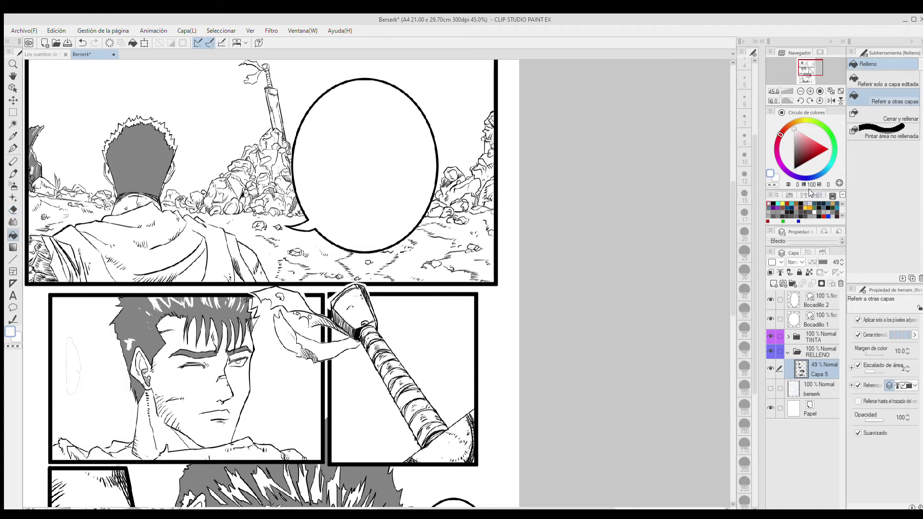
Restore the fill layer's opacity to 100% and erase the leftover outline in the middle panel's background.
{"action": "left_click_drag", "start_coordinate": [817, 262], "coordinate": [834, 263]}
{"action": "left_click", "coordinate": [13, 210]}
{"action": "left_click_drag", "start_coordinate": [69, 384], "coordinate": [74, 348]}
Switch back to black and refill the rock shadows in the top panel's lower-left corner.
{"action": "left_click", "coordinate": [13, 236]}
{"action": "left_click", "coordinate": [794, 169]}
{"action": "scroll", "coordinate": [48, 240], "scroll_direction": "up", "scroll_amount": 2}
{"action": "left_click", "coordinate": [100, 259]}
{"action": "left_click", "coordinate": [108, 315]}
{"action": "left_click", "coordinate": [110, 312]}
{"action": "left_click", "coordinate": [107, 281]}
{"action": "left_click", "coordinate": [95, 288]}
{"action": "left_click", "coordinate": [116, 307]}
Paint thin white highlights in the man's side hair and fringe in the middle panel with the G pen.
{"action": "mouse_move", "coordinate": [216, 385]}
{"action": "left_mouse_down"}
{"action": "mouse_move", "coordinate": [138, 259]}
{"action": "mouse_move", "coordinate": [165, 311]}
{"action": "left_mouse_up"}
{"action": "left_click", "coordinate": [13, 149]}
{"action": "left_click", "coordinate": [794, 129]}
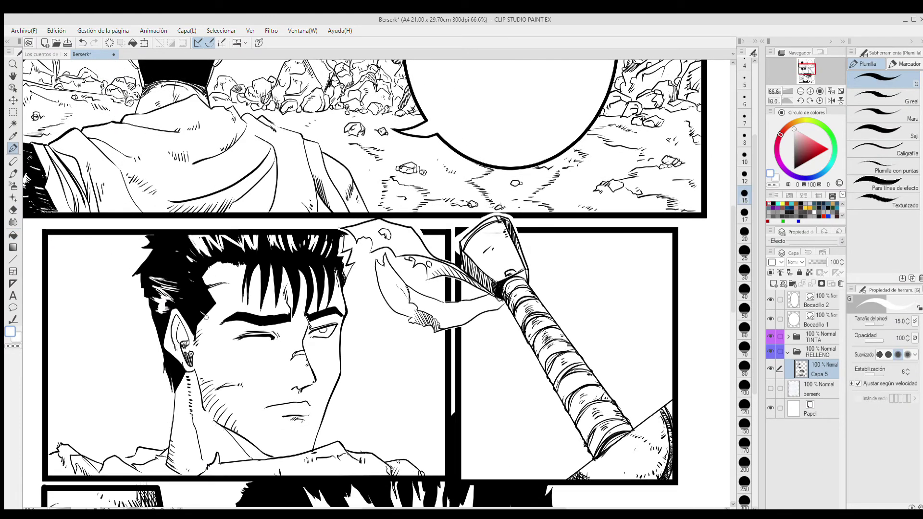
{"action": "left_click_drag", "start_coordinate": [264, 266], "coordinate": [263, 273]}
{"action": "left_click_drag", "start_coordinate": [276, 265], "coordinate": [275, 282]}
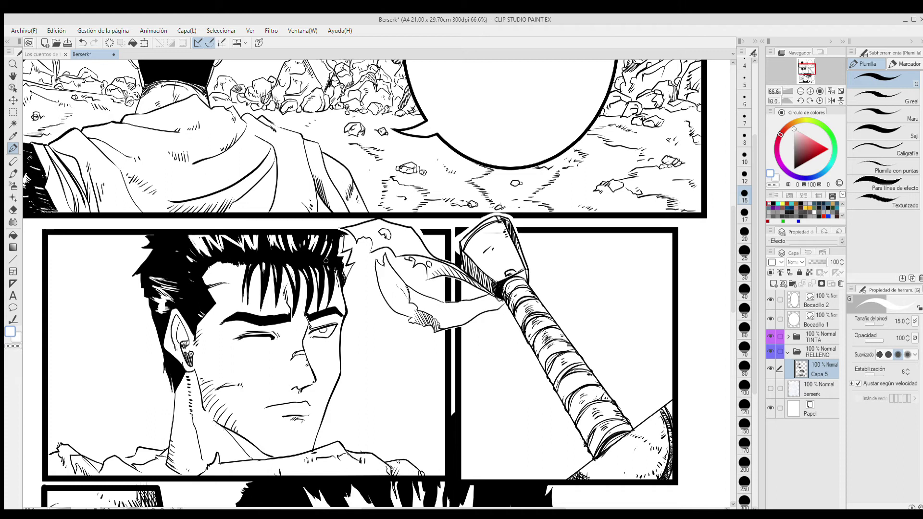
{"action": "left_click_drag", "start_coordinate": [120, 282], "coordinate": [167, 465]}
{"action": "key", "text": "ctrl+minus"}
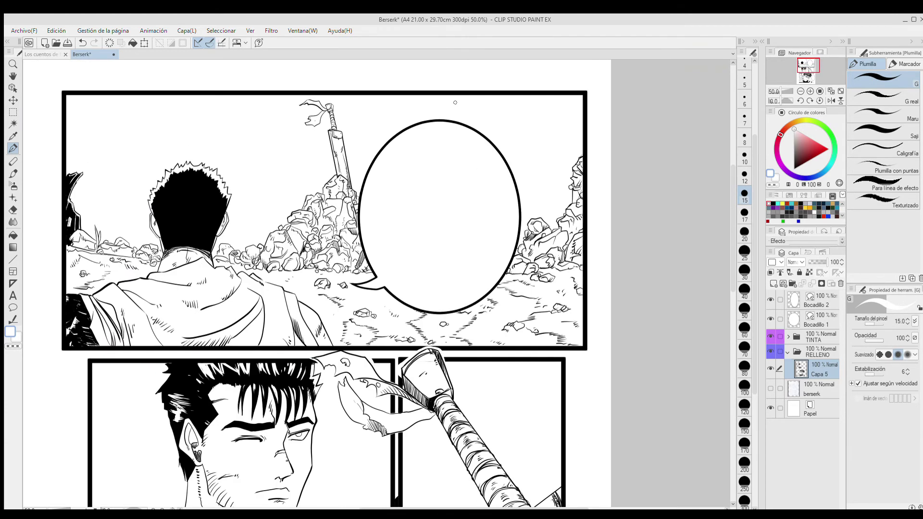
{"action": "left_click", "coordinate": [13, 161]}
{"action": "left_click", "coordinate": [13, 198]}
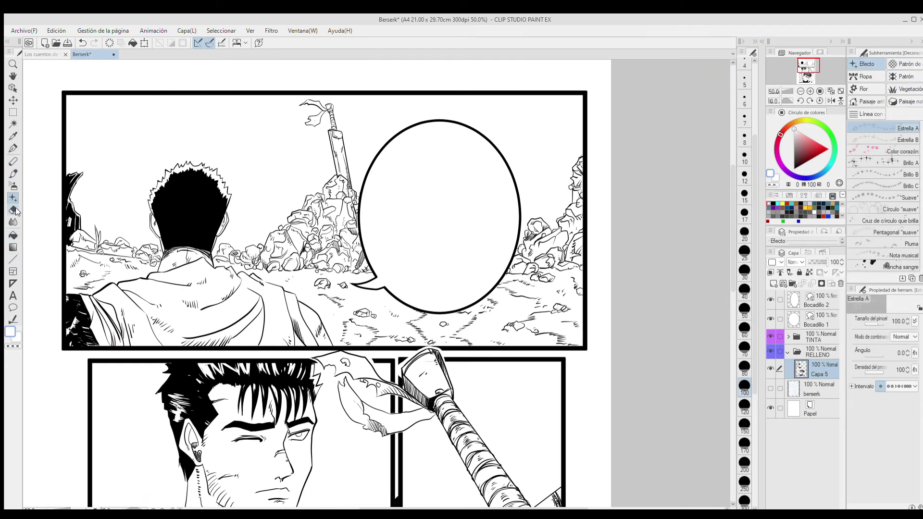
Shade the blade of the planted sword in the top panel in black with a smaller pattern decoration brush.
{"action": "left_click", "coordinate": [904, 64]}
{"action": "scroll", "coordinate": [388, 164], "scroll_direction": "up", "scroll_amount": 4}
{"action": "key", "text": "["}
{"action": "key", "text": "["}
{"action": "key", "text": "["}
{"action": "key", "text": "x"}
{"action": "mouse_move", "coordinate": [248, 196]}
{"action": "left_mouse_down"}
{"action": "mouse_move", "coordinate": [280, 270]}
{"action": "mouse_move", "coordinate": [259, 204]}
{"action": "mouse_move", "coordinate": [266, 298]}
{"action": "left_mouse_up"}
Select a section of the man's cloak in the top panel and apply the 50.0-line 40% circular tone to it.
{"action": "scroll", "coordinate": [282, 262], "scroll_direction": "down", "scroll_amount": 4}
{"action": "mouse_move", "coordinate": [500, 490]}
{"action": "left_mouse_down"}
{"action": "mouse_move", "coordinate": [382, 252]}
{"action": "mouse_move", "coordinate": [585, 353]}
{"action": "left_mouse_up"}
{"action": "scroll", "coordinate": [585, 353], "scroll_direction": "up", "scroll_amount": 1}
{"action": "mouse_move", "coordinate": [289, 158]}
{"action": "left_mouse_down"}
{"action": "mouse_move", "coordinate": [396, 394]}
{"action": "mouse_move", "coordinate": [383, 386]}
{"action": "left_mouse_up"}
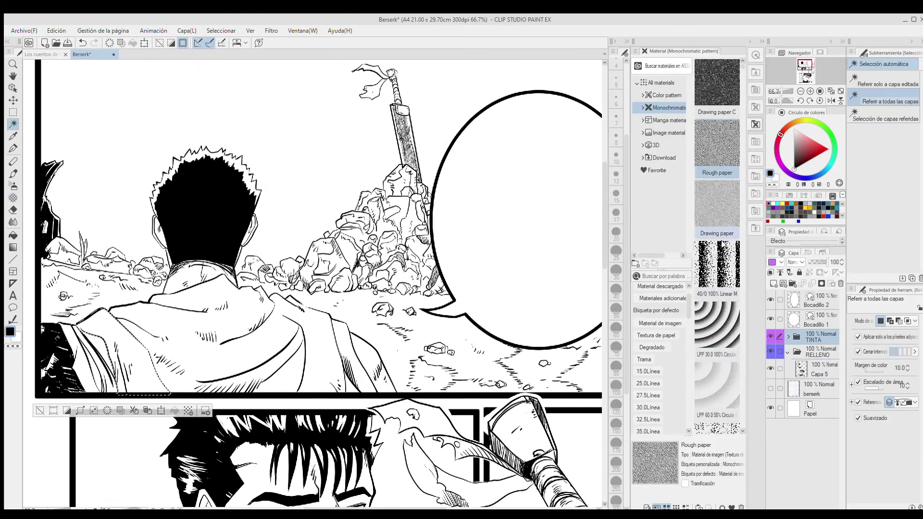
{"action": "scroll", "coordinate": [713, 240], "scroll_direction": "down", "scroll_amount": 5}
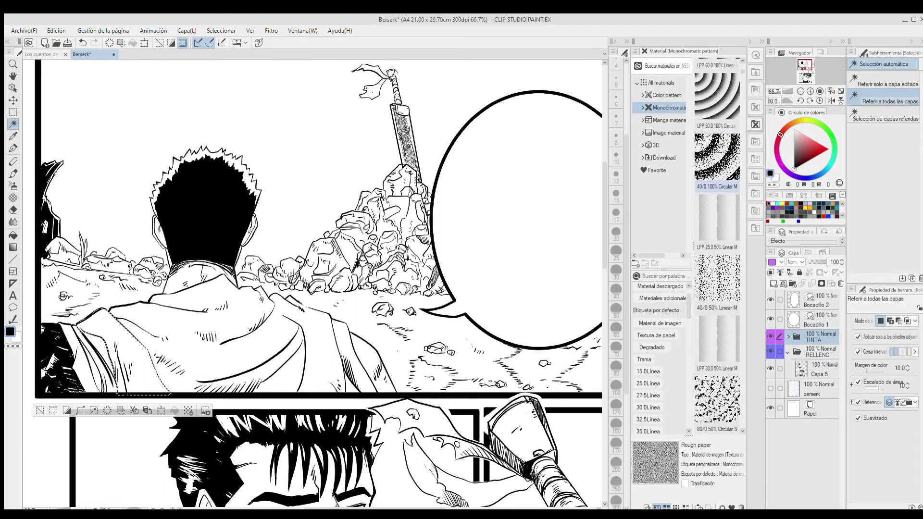
{"action": "scroll", "coordinate": [649, 352], "scroll_direction": "down", "scroll_amount": 4}
{"action": "left_click", "coordinate": [648, 354]}
{"action": "scroll", "coordinate": [710, 273], "scroll_direction": "down", "scroll_amount": 8}
{"action": "scroll", "coordinate": [709, 273], "scroll_direction": "down", "scroll_amount": 8}
{"action": "left_click_drag", "start_coordinate": [714, 231], "coordinate": [139, 356]}
Fill the remaining sections of the man's cloak in the top panel with the same tone.
{"action": "key", "text": "g"}
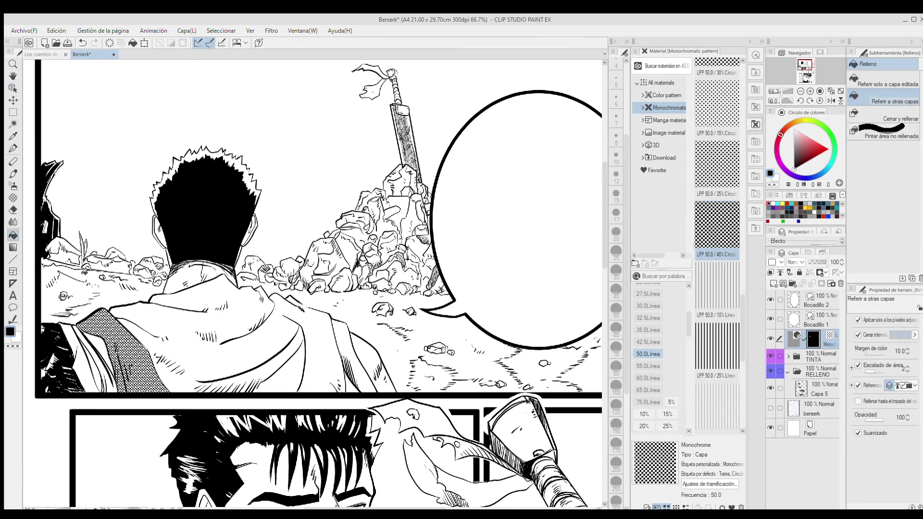
{"action": "left_click", "coordinate": [202, 331]}
{"action": "left_click", "coordinate": [289, 370]}
{"action": "left_click", "coordinate": [356, 377]}
{"action": "left_click", "coordinate": [259, 375]}
{"action": "left_click", "coordinate": [102, 343]}
{"action": "left_click", "coordinate": [84, 347]}
Fill the man's clothing in the middle and bottom panels with the same 40% tone.
{"action": "left_click_drag", "start_coordinate": [332, 386], "coordinate": [322, 202]}
{"action": "scroll", "coordinate": [322, 202], "scroll_direction": "down", "scroll_amount": 2}
{"action": "left_click", "coordinate": [327, 343]}
{"action": "left_click", "coordinate": [410, 348]}
{"action": "left_click", "coordinate": [198, 344]}
{"action": "left_click", "coordinate": [140, 343]}
{"action": "left_click_drag", "start_coordinate": [407, 406], "coordinate": [365, 186]}
{"action": "scroll", "coordinate": [365, 186], "scroll_direction": "down", "scroll_amount": 4}
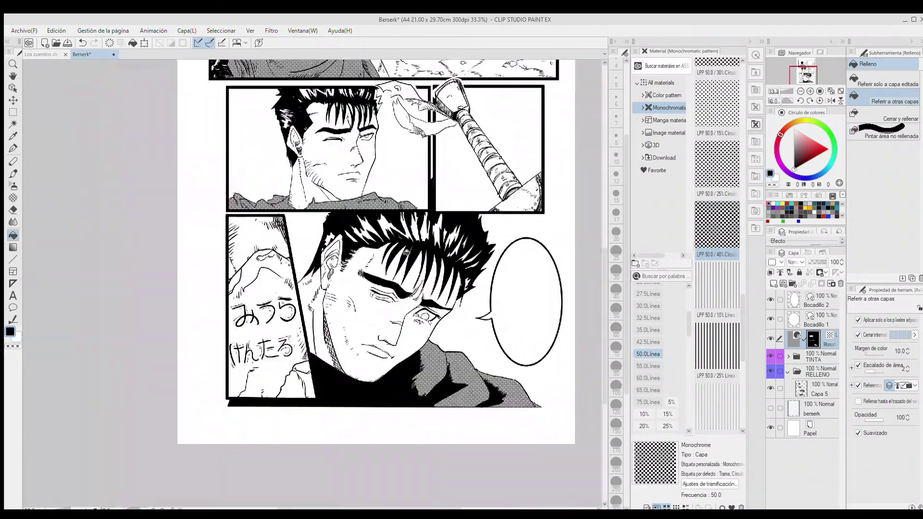
Outline the narrow stone panel beside the bottom close-up with a polyline selection and fill it with the tone.
{"action": "key", "text": "p"}
{"action": "left_click_drag", "start_coordinate": [369, 239], "coordinate": [372, 320]}
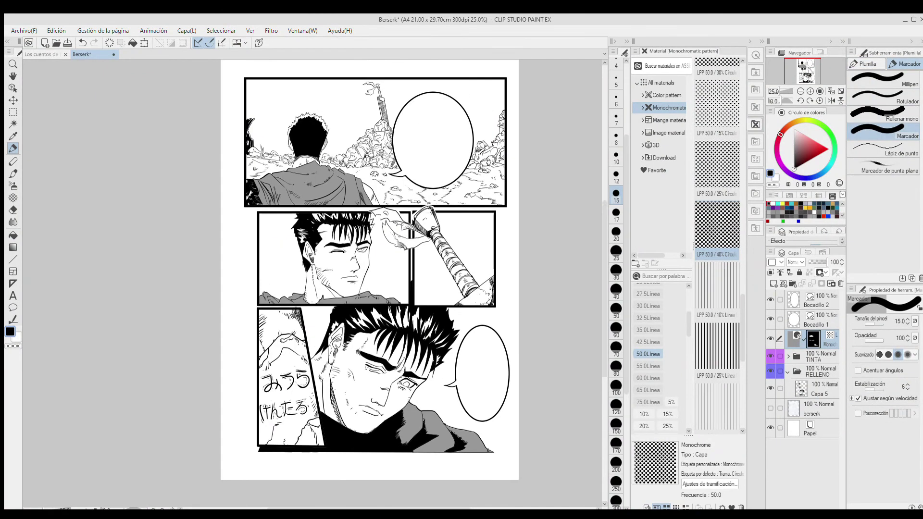
{"action": "scroll", "coordinate": [284, 454], "scroll_direction": "up", "scroll_amount": 3}
{"action": "left_click", "coordinate": [13, 112]}
{"action": "left_click", "coordinate": [883, 132]}
{"action": "left_click", "coordinate": [196, 118]}
{"action": "left_click", "coordinate": [309, 117]}
{"action": "left_click", "coordinate": [372, 483]}
{"action": "left_click", "coordinate": [196, 482]}
{"action": "left_click", "coordinate": [335, 498]}
{"action": "scroll", "coordinate": [312, 260], "scroll_direction": "down", "scroll_amount": 1}
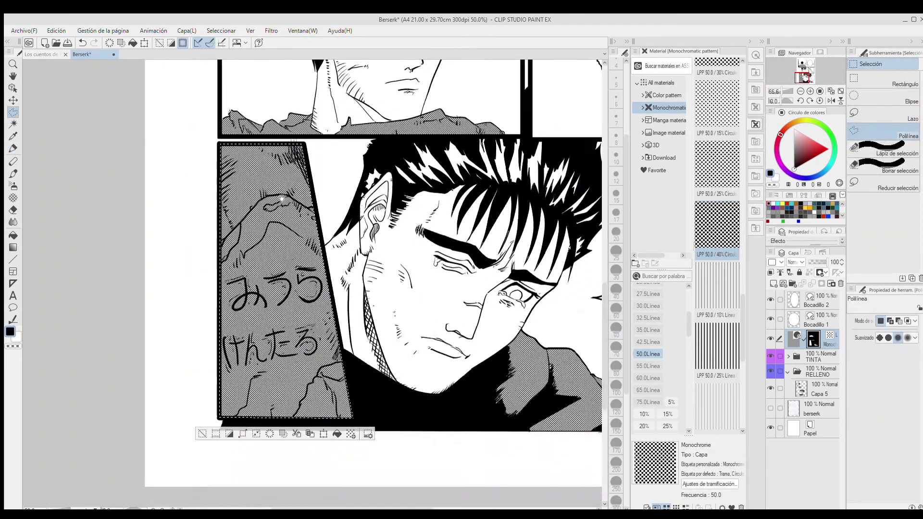
Erase the tone around the Japanese lettering in the stone panel to leave a white outline, using the Rugoso eraser.
{"action": "scroll", "coordinate": [308, 255], "scroll_direction": "up", "scroll_amount": 1}
{"action": "key", "text": "e"}
{"action": "left_click_drag", "start_coordinate": [227, 295], "coordinate": [246, 305]}
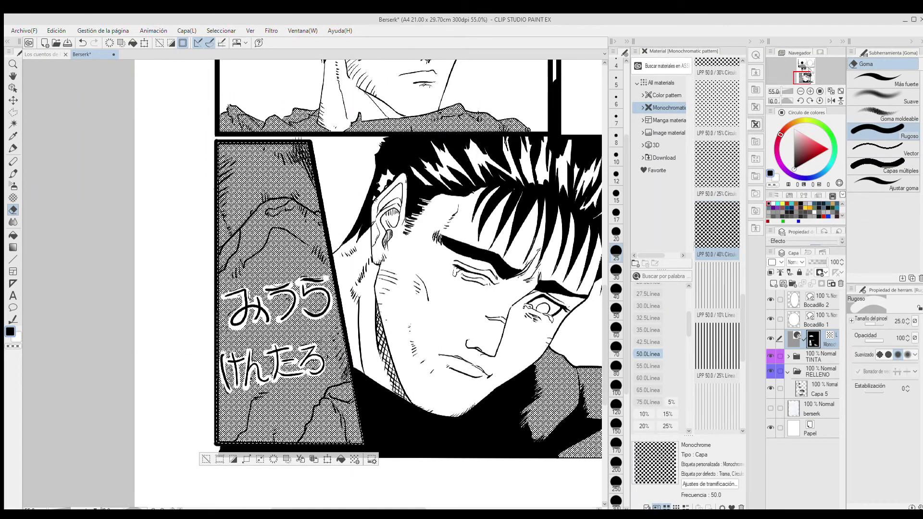
Set the Línea diagonal brush to size 70 and hatch the area above the rocks in the stone panel on layer Capa 5.
{"action": "scroll", "coordinate": [366, 283], "scroll_direction": "up", "scroll_amount": 1}
{"action": "mouse_move", "coordinate": [315, 241]}
{"action": "left_mouse_down"}
{"action": "mouse_move", "coordinate": [297, 192]}
{"action": "mouse_move", "coordinate": [289, 209]}
{"action": "mouse_move", "coordinate": [269, 192]}
{"action": "mouse_move", "coordinate": [244, 245]}
{"action": "left_mouse_up"}
{"action": "left_click", "coordinate": [13, 197]}
{"action": "left_click", "coordinate": [883, 213]}
{"action": "left_click", "coordinate": [616, 347]}
{"action": "key", "text": "ctrl+z"}
{"action": "left_click", "coordinate": [826, 391]}
{"action": "left_click_drag", "start_coordinate": [229, 190], "coordinate": [250, 248]}
Select only the background above the rocks in the stone panel, cross-hatch it densely, and clear the selection.
{"action": "key", "text": "ctrl+d"}
{"action": "left_click", "coordinate": [13, 124]}
{"action": "left_click", "coordinate": [269, 212]}
{"action": "left_click", "coordinate": [13, 197]}
{"action": "left_click_drag", "start_coordinate": [241, 190], "coordinate": [294, 232]}
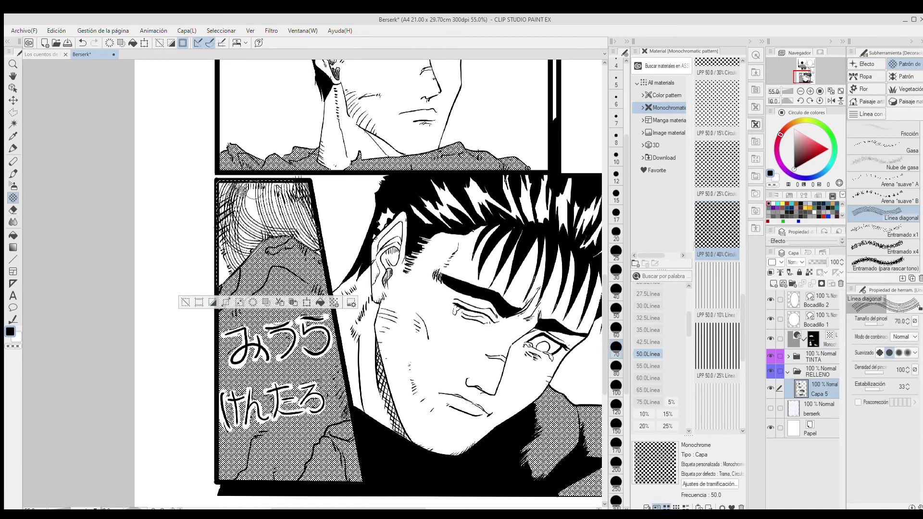
{"action": "key", "text": "e"}
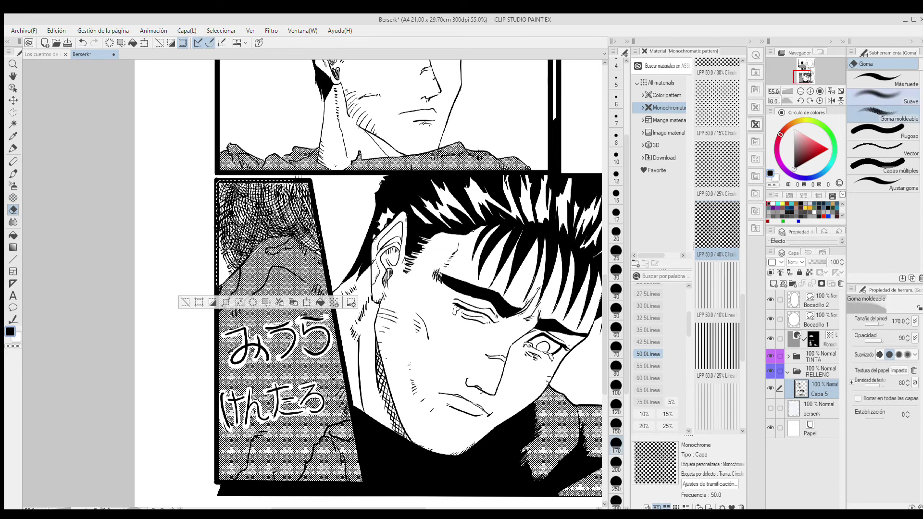
{"action": "key", "text": "ctrl+d"}
Choose MM08-cloud 08 from the Sky-tagged monochromatic materials and select the sky in the top panel.
{"action": "scroll", "coordinate": [231, 202], "scroll_direction": "down", "scroll_amount": 4}
{"action": "left_click_drag", "start_coordinate": [392, 120], "coordinate": [337, 308]}
{"action": "left_click_drag", "start_coordinate": [339, 133], "coordinate": [372, 196]}
{"action": "left_click", "coordinate": [679, 121]}
{"action": "left_click", "coordinate": [679, 133]}
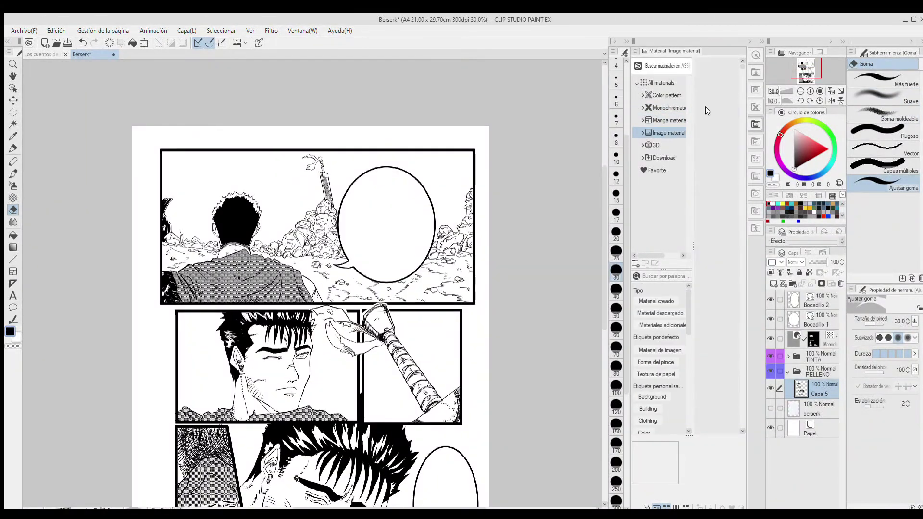
{"action": "left_click", "coordinate": [677, 107]}
{"action": "left_click_drag", "start_coordinate": [688, 303], "coordinate": [688, 404]}
{"action": "left_click", "coordinate": [644, 385]}
{"action": "left_click_drag", "start_coordinate": [742, 70], "coordinate": [741, 292]}
{"action": "left_click", "coordinate": [717, 166]}
{"action": "key", "text": "w"}
{"action": "left_click", "coordinate": [453, 192]}
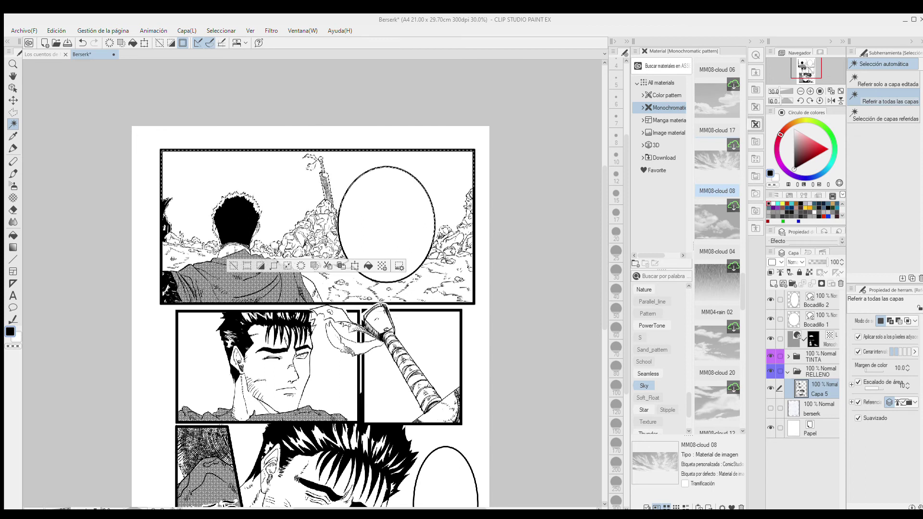
Browse the downloaded, image and manga material categories for another sky background.
{"action": "left_click", "coordinate": [664, 158]}
{"action": "left_click_drag", "start_coordinate": [740, 399], "coordinate": [741, 144]}
{"action": "left_click", "coordinate": [668, 132]}
{"action": "left_click", "coordinate": [652, 397]}
{"action": "left_click", "coordinate": [643, 387]}
{"action": "left_click_drag", "start_coordinate": [689, 324], "coordinate": [688, 273]}
{"action": "left_click_drag", "start_coordinate": [688, 308], "coordinate": [685, 397]}
{"action": "left_click", "coordinate": [645, 354]}
{"action": "left_click", "coordinate": [644, 354]}
{"action": "left_click", "coordinate": [668, 120]}
{"action": "left_click_drag", "start_coordinate": [688, 310], "coordinate": [682, 416]}
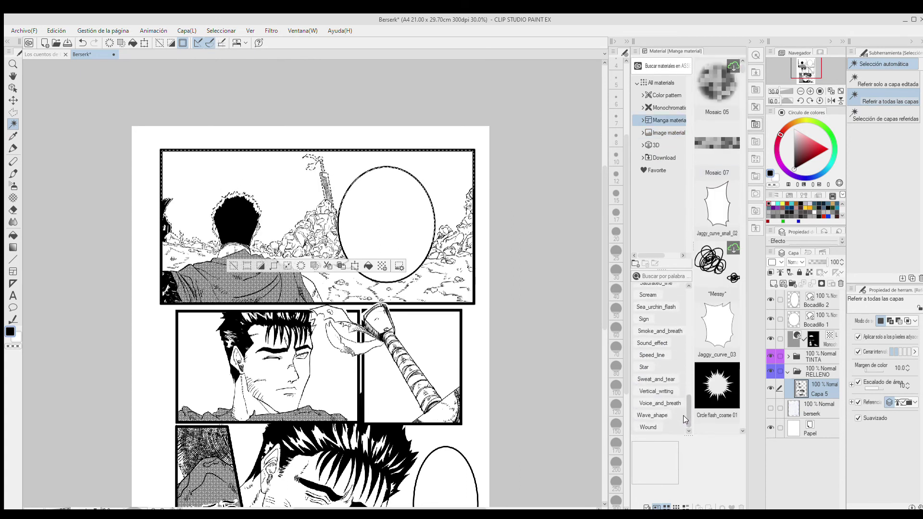
Place the MM08-cloud 08 material beneath the ink in the top panel's sky and scale it to 40% over the panel.
{"action": "left_click", "coordinate": [677, 108]}
{"action": "left_click_drag", "start_coordinate": [738, 221], "coordinate": [812, 418]}
{"action": "scroll", "coordinate": [570, 165], "scroll_direction": "down", "scroll_amount": 9}
{"action": "left_click_drag", "start_coordinate": [222, 341], "coordinate": [357, 172]}
{"action": "left_click_drag", "start_coordinate": [423, 193], "coordinate": [227, 183]}
{"action": "left_click_drag", "start_coordinate": [163, 266], "coordinate": [289, 207]}
{"action": "left_click_drag", "start_coordinate": [413, 142], "coordinate": [476, 143]}
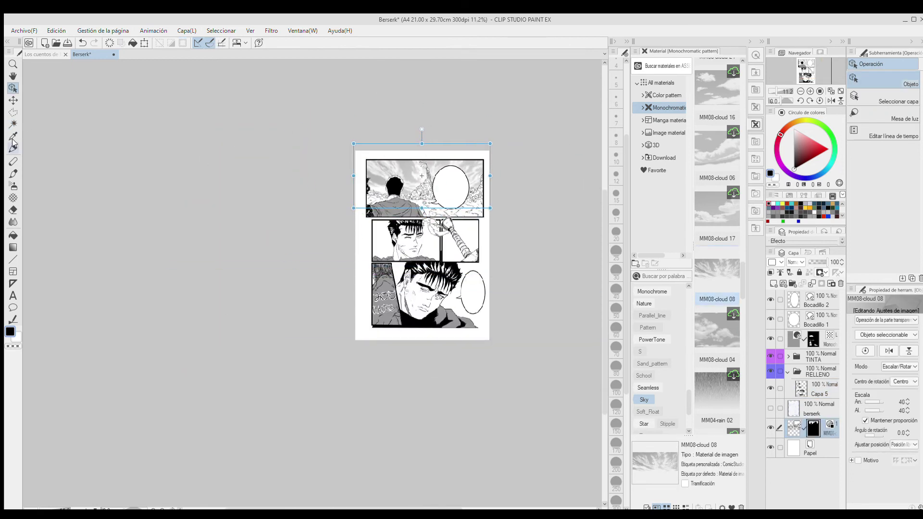
Hide the cloud image layer, comparing the top panel with and without it.
{"action": "left_click", "coordinate": [13, 148]}
{"action": "scroll", "coordinate": [436, 190], "scroll_direction": "up", "scroll_amount": 5}
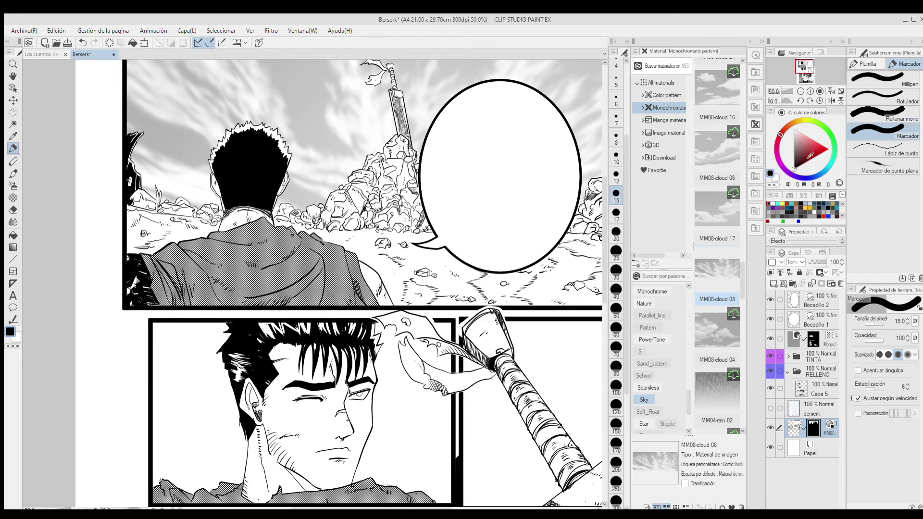
{"action": "left_click_drag", "start_coordinate": [807, 226], "coordinate": [806, 258]}
{"action": "left_click", "coordinate": [771, 461]}
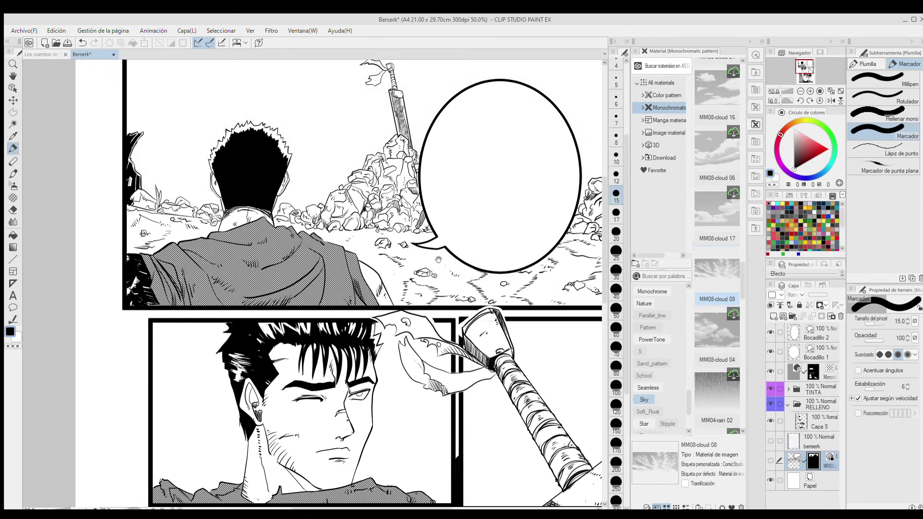
{"action": "left_click_drag", "start_coordinate": [437, 260], "coordinate": [393, 288]}
{"action": "left_click", "coordinate": [770, 461]}
{"action": "left_click", "coordinate": [770, 460]}
Select the top panel's sky, apply the 42.5-line 20% circular tone, and switch to the Suave eraser.
{"action": "left_click", "coordinate": [13, 123]}
{"action": "left_click", "coordinate": [288, 120]}
{"action": "left_click", "coordinate": [669, 108]}
{"action": "left_click", "coordinate": [648, 322]}
{"action": "mouse_move", "coordinate": [717, 325]}
{"action": "left_mouse_down"}
{"action": "mouse_move", "coordinate": [289, 169]}
{"action": "mouse_move", "coordinate": [269, 202]}
{"action": "left_mouse_up"}
{"action": "left_click", "coordinate": [13, 210]}
{"action": "left_click", "coordinate": [893, 102]}
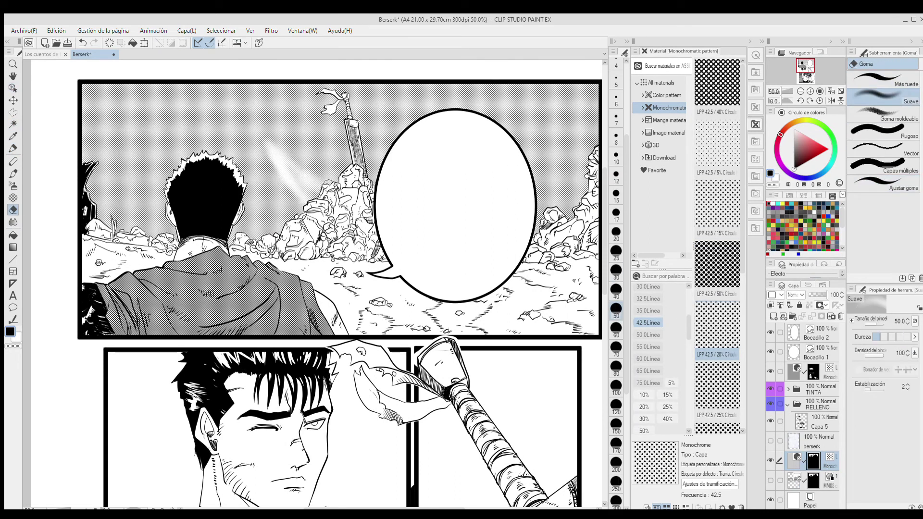
Try erasing soft diagonal light streaks across the sky tone, and undo those strokes.
{"action": "left_click_drag", "start_coordinate": [298, 111], "coordinate": [272, 192]}
{"action": "left_click_drag", "start_coordinate": [332, 120], "coordinate": [308, 197]}
{"action": "left_click_drag", "start_coordinate": [285, 115], "coordinate": [264, 100]}
{"action": "left_click_drag", "start_coordinate": [196, 120], "coordinate": [91, 86]}
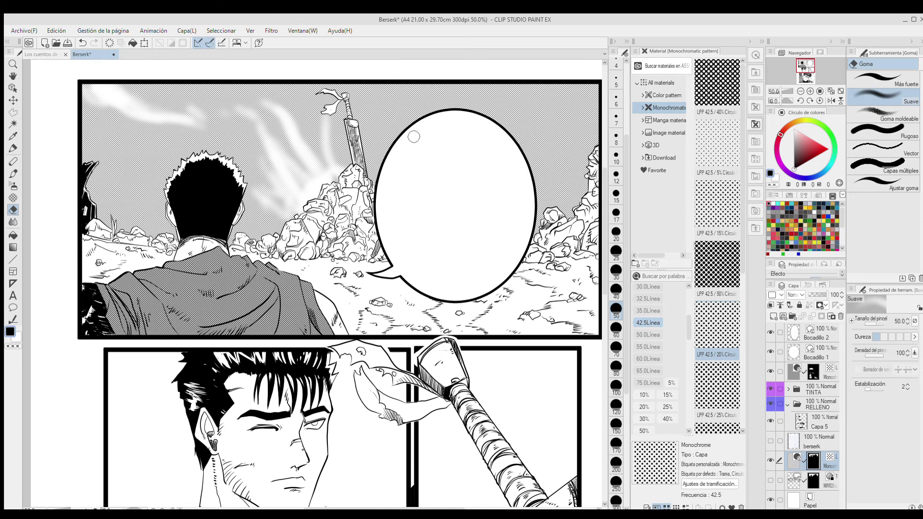
{"action": "key", "text": "ctrl+z"}
{"action": "key", "text": "ctrl+z"}
{"action": "key", "text": "ctrl+z"}
{"action": "key", "text": "ctrl+z"}
{"action": "key", "text": "ctrl+z"}
{"action": "key", "text": "ctrl+z"}
{"action": "key", "text": "ctrl+z"}
{"action": "key", "text": "ctrl+z"}
Erase a large soft moon behind the planted sword and horizontal cloud bands around the man's head in the sky tone.
{"action": "mouse_move", "coordinate": [323, 113]}
{"action": "left_mouse_down"}
{"action": "mouse_move", "coordinate": [323, 133]}
{"action": "mouse_move", "coordinate": [399, 123]}
{"action": "mouse_move", "coordinate": [304, 200]}
{"action": "mouse_move", "coordinate": [305, 159]}
{"action": "mouse_move", "coordinate": [336, 124]}
{"action": "mouse_move", "coordinate": [340, 63]}
{"action": "mouse_move", "coordinate": [307, 152]}
{"action": "mouse_move", "coordinate": [300, 134]}
{"action": "mouse_move", "coordinate": [417, 134]}
{"action": "left_mouse_up"}
{"action": "left_click_drag", "start_coordinate": [81, 124], "coordinate": [219, 115]}
{"action": "mouse_move", "coordinate": [157, 120]}
{"action": "left_mouse_down"}
{"action": "mouse_move", "coordinate": [84, 103]}
{"action": "mouse_move", "coordinate": [142, 96]}
{"action": "left_mouse_up"}
{"action": "left_click_drag", "start_coordinate": [183, 114], "coordinate": [254, 121]}
{"action": "left_click_drag", "start_coordinate": [82, 140], "coordinate": [161, 132]}
{"action": "left_click_drag", "start_coordinate": [92, 139], "coordinate": [269, 126]}
{"action": "mouse_move", "coordinate": [101, 166]}
{"action": "left_mouse_down"}
{"action": "mouse_move", "coordinate": [254, 155]}
{"action": "mouse_move", "coordinate": [178, 161]}
{"action": "left_mouse_up"}
{"action": "left_click_drag", "start_coordinate": [228, 160], "coordinate": [276, 159]}
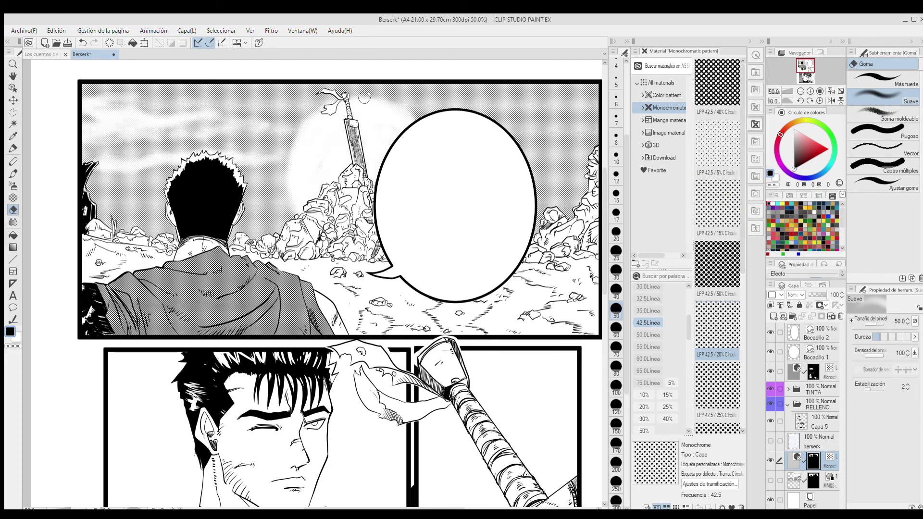
Erase soft clouds in the sky beyond the speech bubble and in the top panel's upper-left corner.
{"action": "left_click_drag", "start_coordinate": [518, 142], "coordinate": [599, 118]}
{"action": "left_click_drag", "start_coordinate": [599, 118], "coordinate": [585, 138]}
{"action": "mouse_move", "coordinate": [529, 144]}
{"action": "left_mouse_down"}
{"action": "mouse_move", "coordinate": [572, 173]}
{"action": "mouse_move", "coordinate": [558, 187]}
{"action": "left_mouse_up"}
{"action": "left_click_drag", "start_coordinate": [160, 115], "coordinate": [89, 98]}
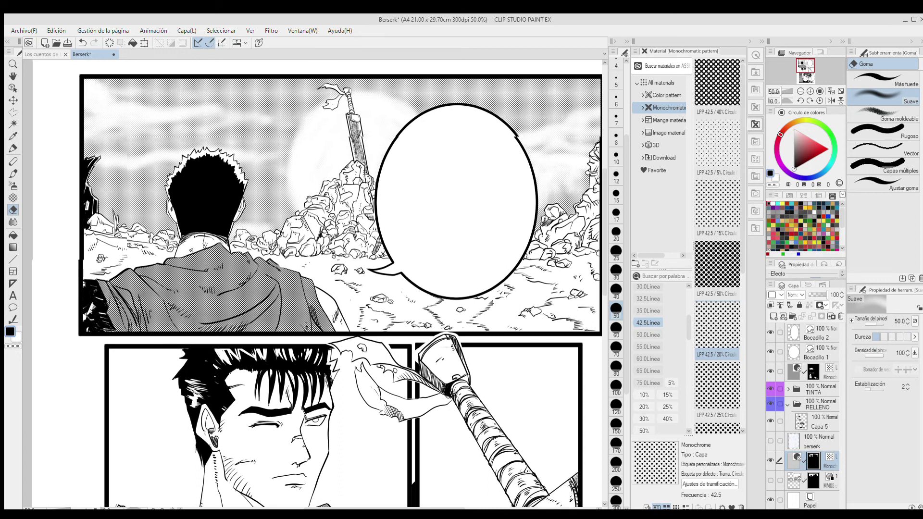
Fit the whole page in view and save the document.
{"action": "scroll", "coordinate": [383, 197], "scroll_direction": "down", "scroll_amount": 4}
{"action": "scroll", "coordinate": [383, 197], "scroll_direction": "up", "scroll_amount": 1}
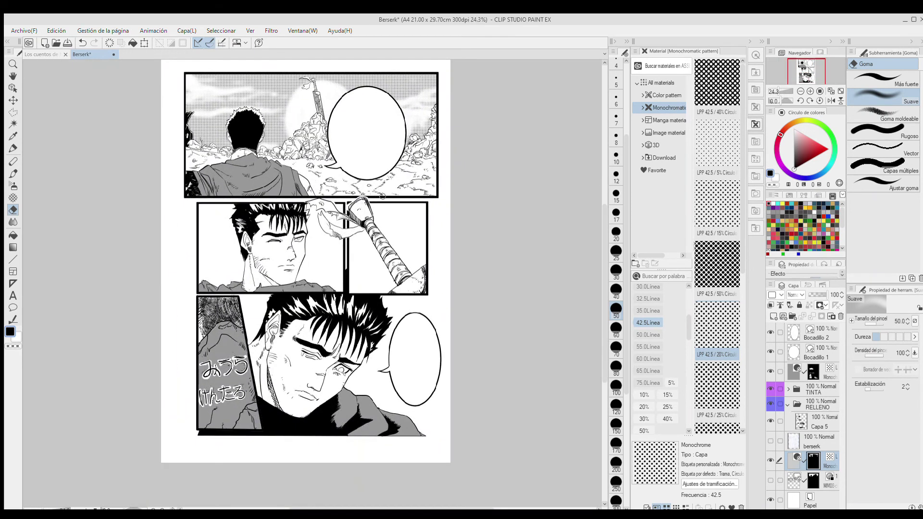
{"action": "left_click", "coordinate": [68, 43]}
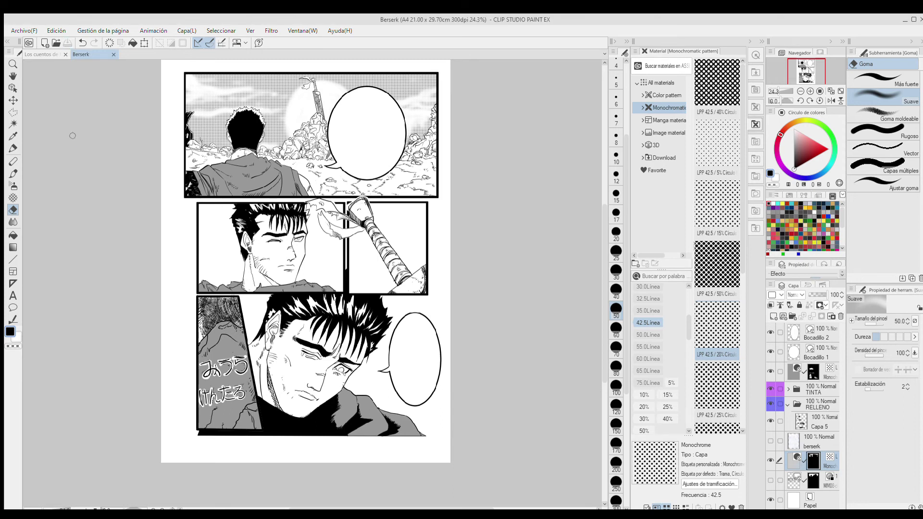
Outline a shadow across the face in the bottom panel with the Marcador pen and fill it with the light tone.
{"action": "scroll", "coordinate": [325, 374], "scroll_direction": "up", "scroll_amount": 4}
{"action": "key", "text": "p"}
{"action": "left_click_drag", "start_coordinate": [291, 292], "coordinate": [255, 391]}
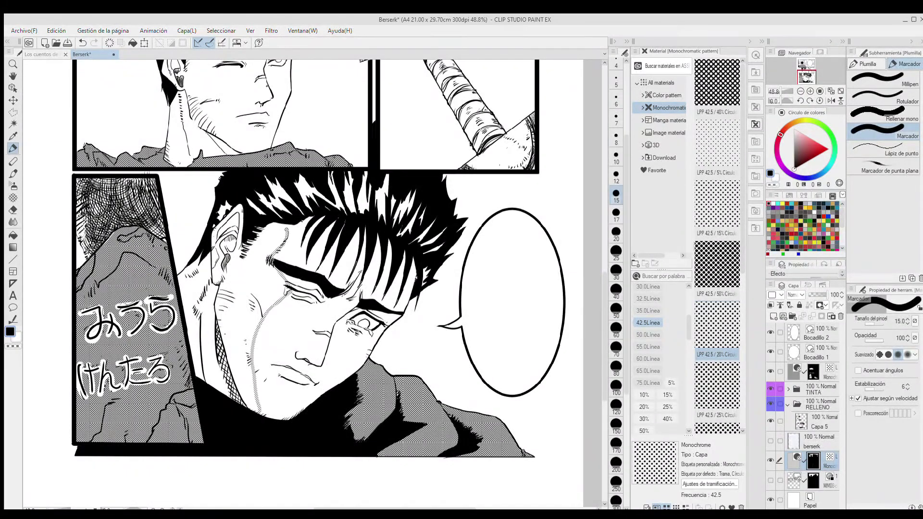
{"action": "left_click_drag", "start_coordinate": [385, 322], "coordinate": [401, 315]}
{"action": "key", "text": "g"}
{"action": "mouse_move", "coordinate": [353, 348]}
{"action": "left_mouse_down"}
{"action": "mouse_move", "coordinate": [368, 264]}
{"action": "mouse_move", "coordinate": [310, 288]}
{"action": "mouse_move", "coordinate": [374, 218]}
{"action": "mouse_move", "coordinate": [360, 312]}
{"action": "mouse_move", "coordinate": [392, 422]}
{"action": "left_mouse_up"}
Outline the face shadow in the middle panel, fill it with the light tone, and tone the neck.
{"action": "key", "text": "p"}
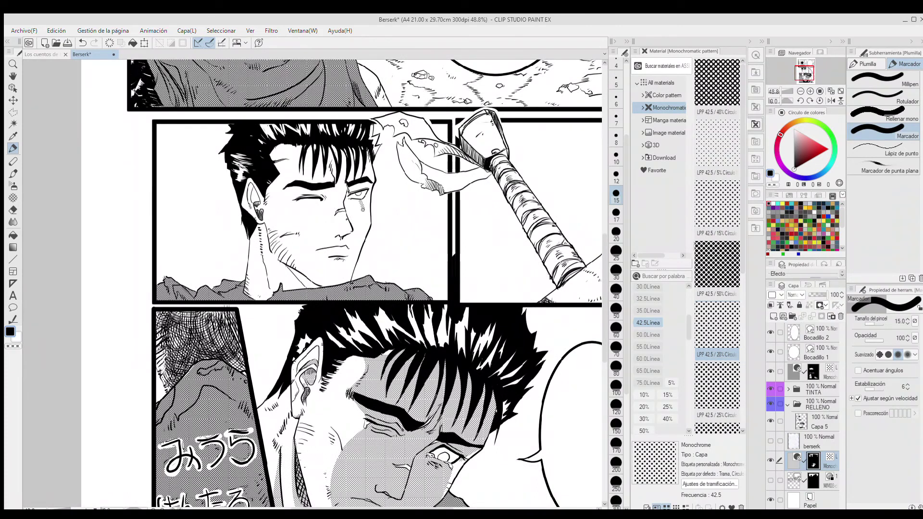
{"action": "key", "text": "g"}
{"action": "mouse_move", "coordinate": [327, 217]}
{"action": "left_mouse_down"}
{"action": "mouse_move", "coordinate": [363, 178]}
{"action": "mouse_move", "coordinate": [308, 161]}
{"action": "mouse_move", "coordinate": [321, 197]}
{"action": "left_mouse_up"}
{"action": "key", "text": "p"}
{"action": "left_click_drag", "start_coordinate": [264, 263], "coordinate": [267, 287]}
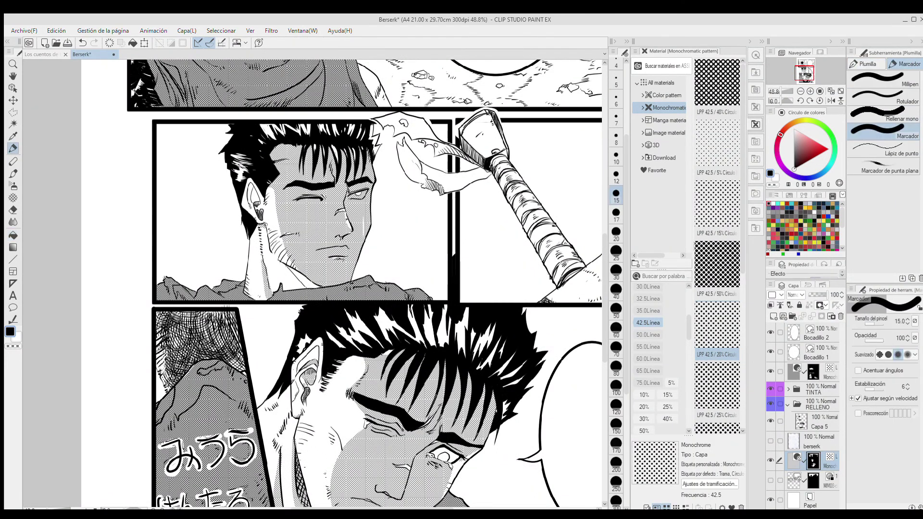
Clean up the excess tone on the man's face in the middle panel with the Rugoso eraser.
{"action": "key", "text": "e"}
{"action": "scroll", "coordinate": [358, 214], "scroll_direction": "up", "scroll_amount": 3}
{"action": "left_click_drag", "start_coordinate": [351, 291], "coordinate": [379, 369]}
{"action": "left_click", "coordinate": [883, 131]}
{"action": "left_click_drag", "start_coordinate": [387, 230], "coordinate": [310, 214]}
Fill the shadow under the man's jaw in the middle panel with black on layer Capa 5.
{"action": "scroll", "coordinate": [357, 240], "scroll_direction": "down", "scroll_amount": 3}
{"action": "left_click", "coordinate": [819, 423]}
{"action": "key", "text": "g"}
{"action": "left_click", "coordinate": [291, 227]}
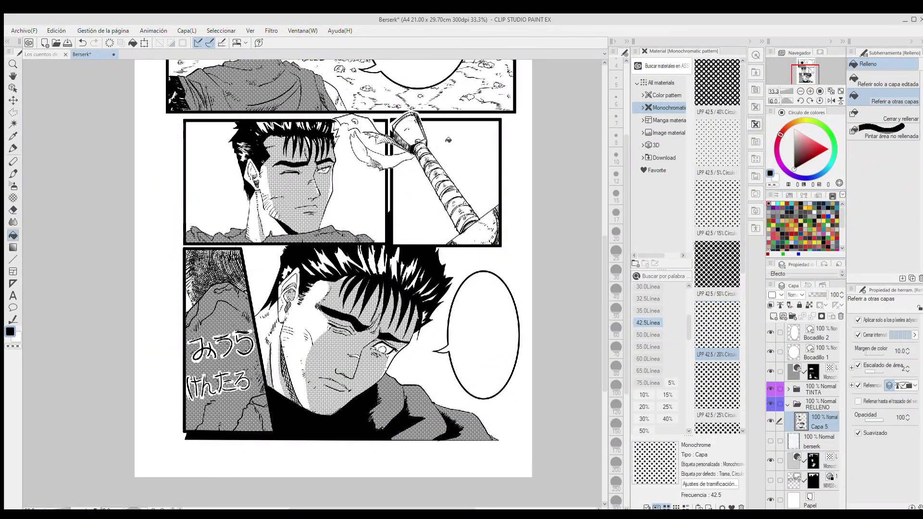
Fill the sword's pommel and guard in the middle-right panel with the light tone on the tone layer.
{"action": "left_click", "coordinate": [824, 459]}
{"action": "left_click_drag", "start_coordinate": [381, 170], "coordinate": [348, 289]}
{"action": "left_click", "coordinate": [462, 353]}
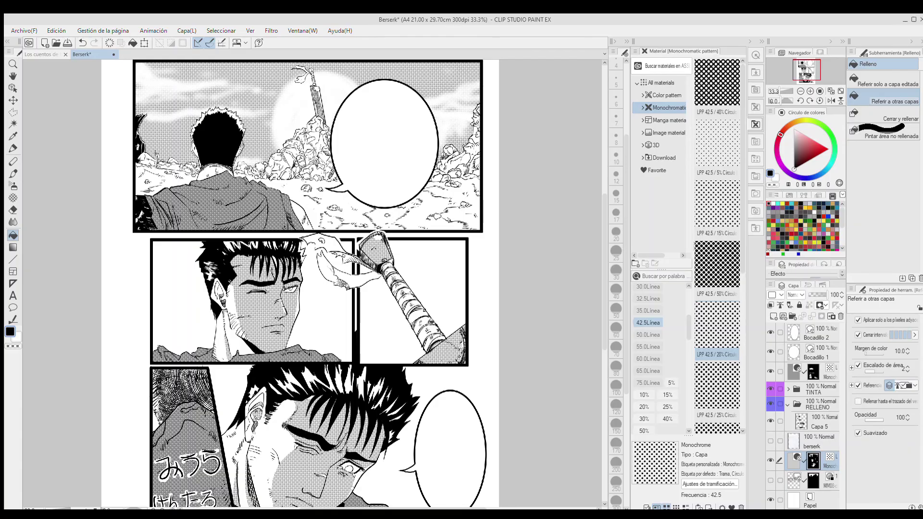
{"action": "scroll", "coordinate": [369, 306], "scroll_direction": "down", "scroll_amount": 2}
{"action": "scroll", "coordinate": [368, 305], "scroll_direction": "up", "scroll_amount": 4}
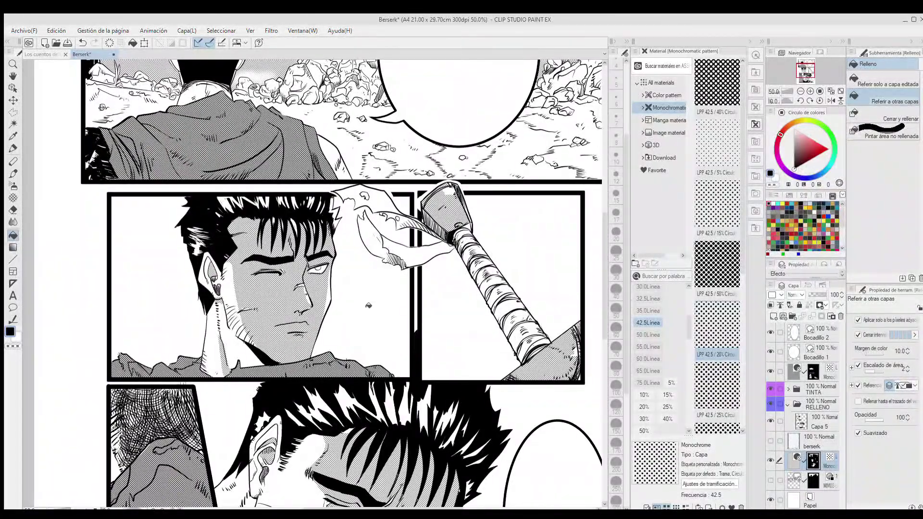
{"action": "left_click_drag", "start_coordinate": [442, 418], "coordinate": [394, 170]}
{"action": "left_click_drag", "start_coordinate": [481, 65], "coordinate": [533, 462]}
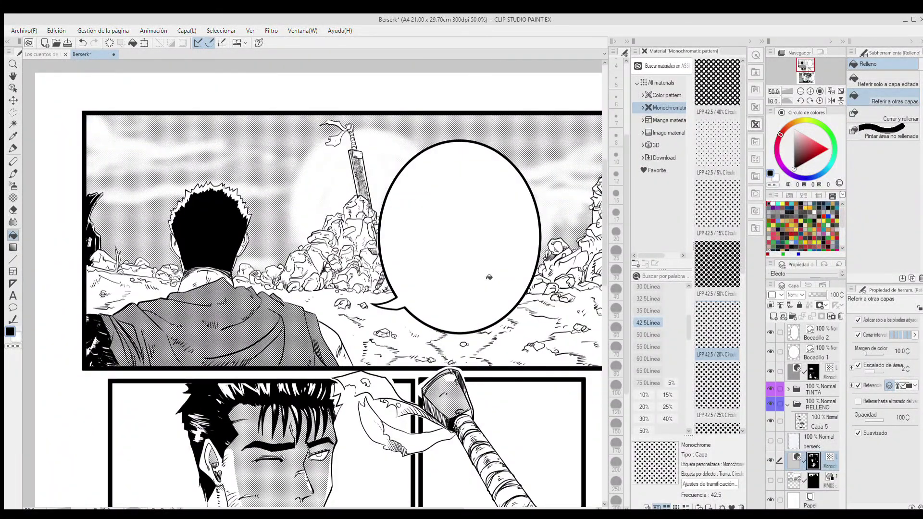
Delete the sky tone from the upper part of the top panel using a rectangular selection, and clear the selection.
{"action": "left_click", "coordinate": [13, 112]}
{"action": "left_click", "coordinate": [885, 81]}
{"action": "left_click_drag", "start_coordinate": [519, 207], "coordinate": [465, 188]}
{"action": "left_click_drag", "start_coordinate": [30, 94], "coordinate": [553, 272]}
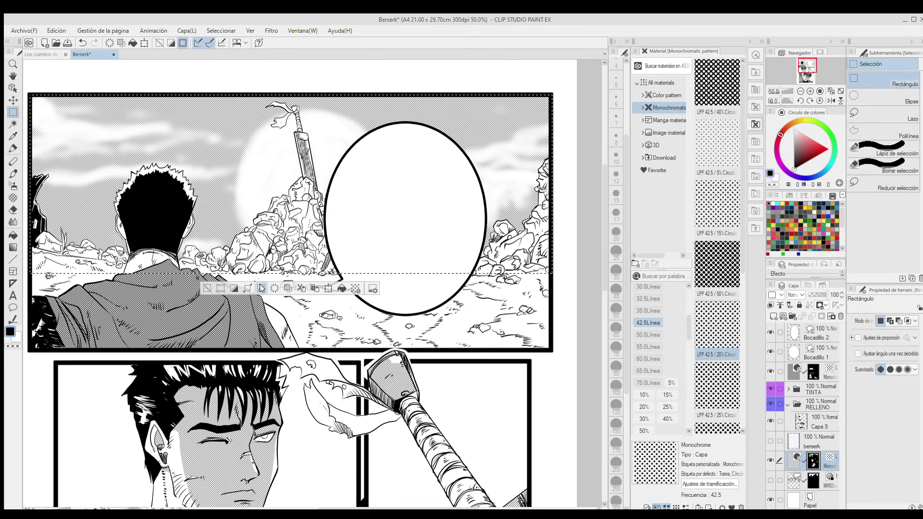
{"action": "key", "text": "Delete"}
{"action": "key", "text": "ctrl+d"}
{"action": "left_click_drag", "start_coordinate": [435, 221], "coordinate": [473, 231]}
{"action": "scroll", "coordinate": [435, 241], "scroll_direction": "down", "scroll_amount": 1}
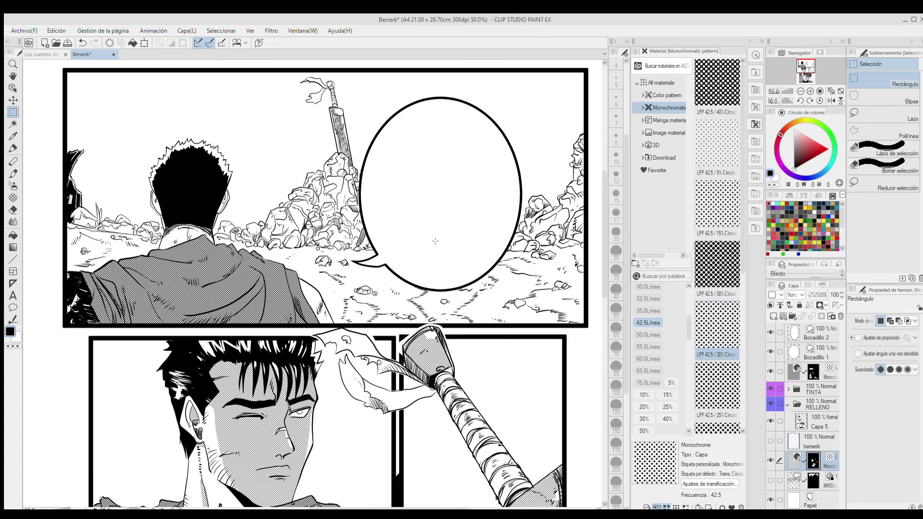
Look through the material library and filter the monochromatic pattern materials by the Sky tag.
{"action": "left_click", "coordinate": [663, 157]}
{"action": "left_click_drag", "start_coordinate": [739, 124], "coordinate": [740, 396]}
{"action": "left_click", "coordinate": [669, 120]}
{"action": "scroll", "coordinate": [681, 351], "scroll_direction": "down", "scroll_amount": 5}
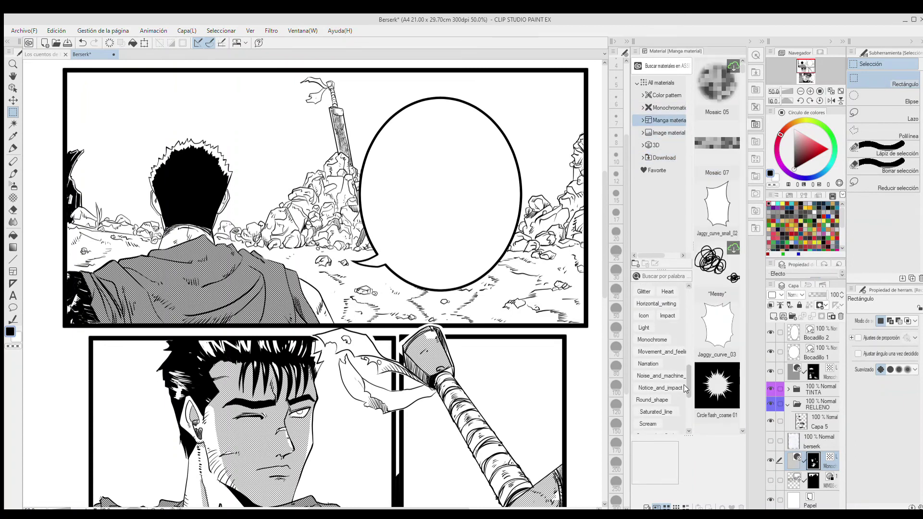
{"action": "left_click", "coordinate": [668, 108]}
{"action": "left_click_drag", "start_coordinate": [688, 304], "coordinate": [688, 406]}
{"action": "left_click", "coordinate": [644, 388]}
Auto-select the sky area of the top panel and place the MM08-cloud 11 material inside it, adjusting its position.
{"action": "left_click_drag", "start_coordinate": [742, 82], "coordinate": [268, 171]}
{"action": "left_click", "coordinate": [13, 124]}
{"action": "left_click", "coordinate": [267, 130]}
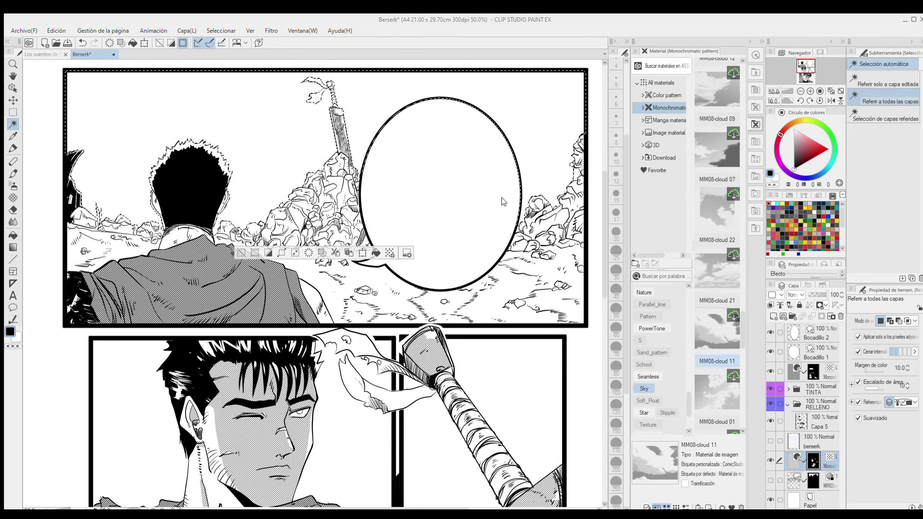
{"action": "left_click_drag", "start_coordinate": [743, 90], "coordinate": [746, 350]}
{"action": "left_click_drag", "start_coordinate": [717, 197], "coordinate": [280, 186]}
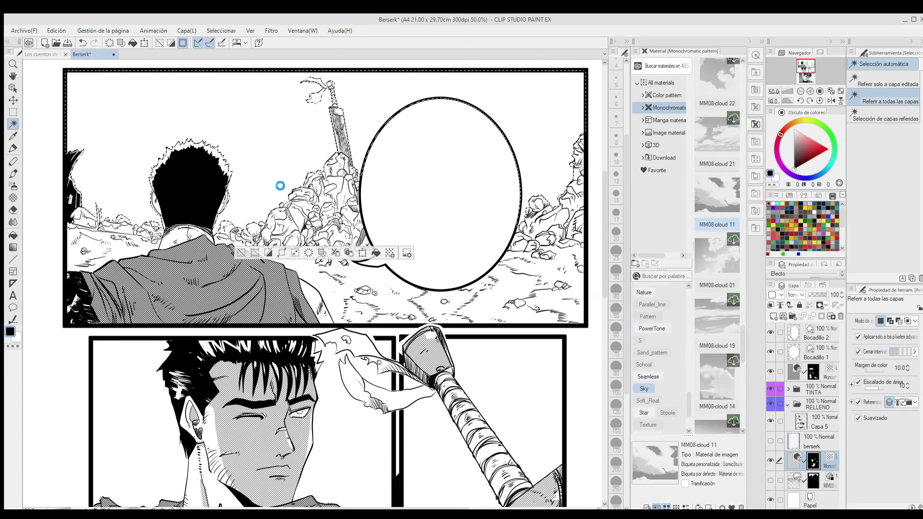
{"action": "scroll", "coordinate": [303, 207], "scroll_direction": "down", "scroll_amount": 5}
{"action": "scroll", "coordinate": [439, 182], "scroll_direction": "down", "scroll_amount": 3}
{"action": "left_click_drag", "start_coordinate": [511, 374], "coordinate": [361, 260]}
{"action": "left_click_drag", "start_coordinate": [356, 157], "coordinate": [434, 106]}
{"action": "left_click", "coordinate": [13, 148]}
{"action": "scroll", "coordinate": [400, 187], "scroll_direction": "up", "scroll_amount": 4}
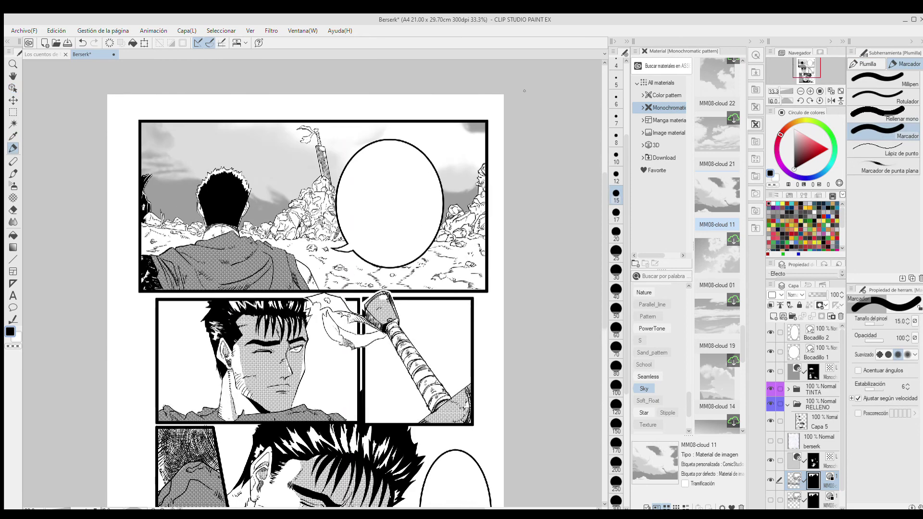
Add the text "Aún no me puedo creer que esto haya ocurrido padre." on four lines in the top panel's speech balloon.
{"action": "left_click", "coordinate": [13, 296]}
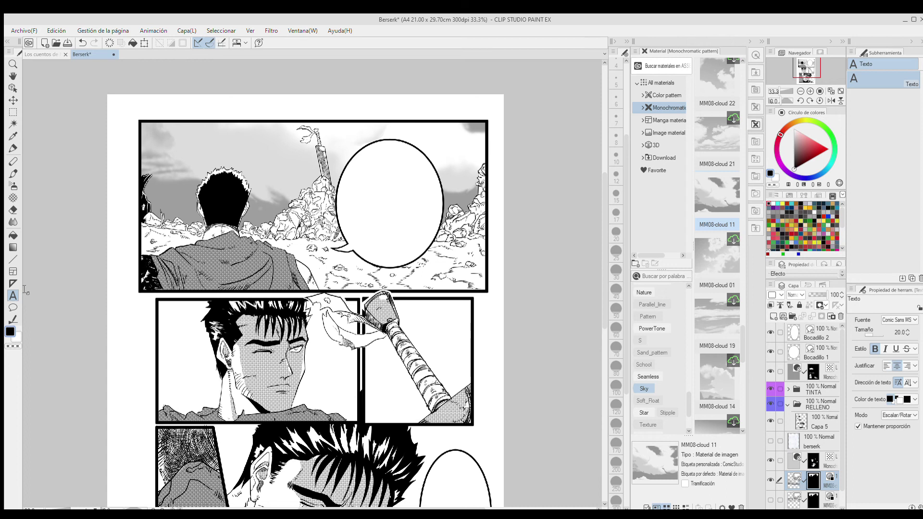
{"action": "left_click", "coordinate": [366, 165]}
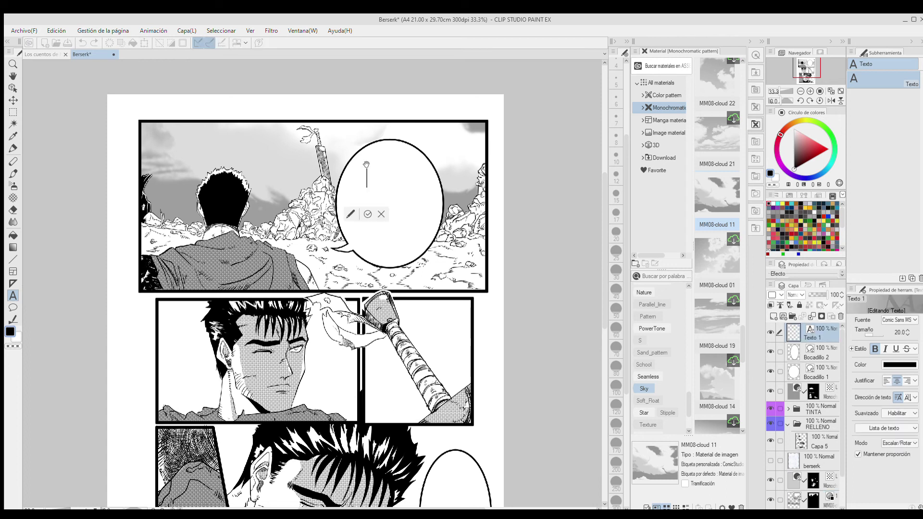
{"action": "type", "text": "Aún no me"}
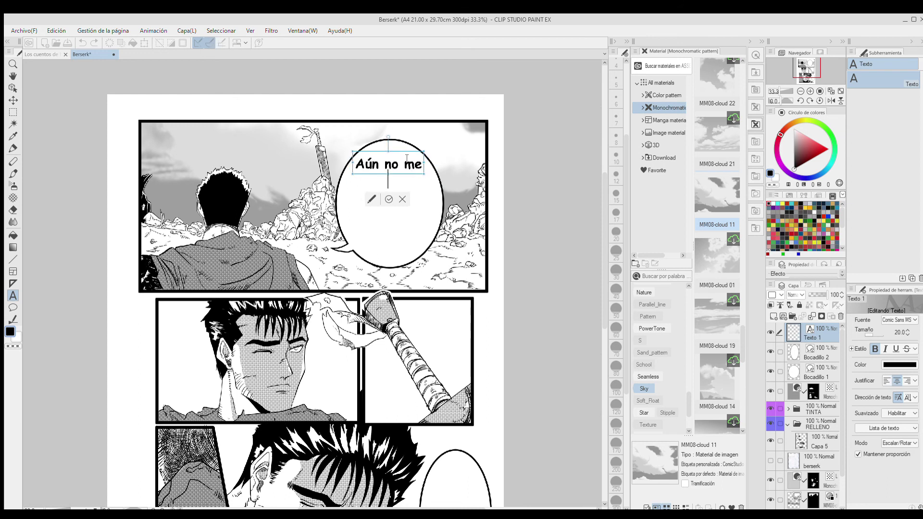
{"action": "key", "text": "Return"}
{"action": "type", "text": "puedo creer"}
{"action": "key", "text": "Return"}
{"action": "type", "text": "que esto haya"}
{"action": "key", "text": "Return"}
{"action": "type", "text": "ocurrido"}
{"action": "left_click_drag", "start_coordinate": [390, 147], "coordinate": [392, 147]}
{"action": "type", "text": "padre."}
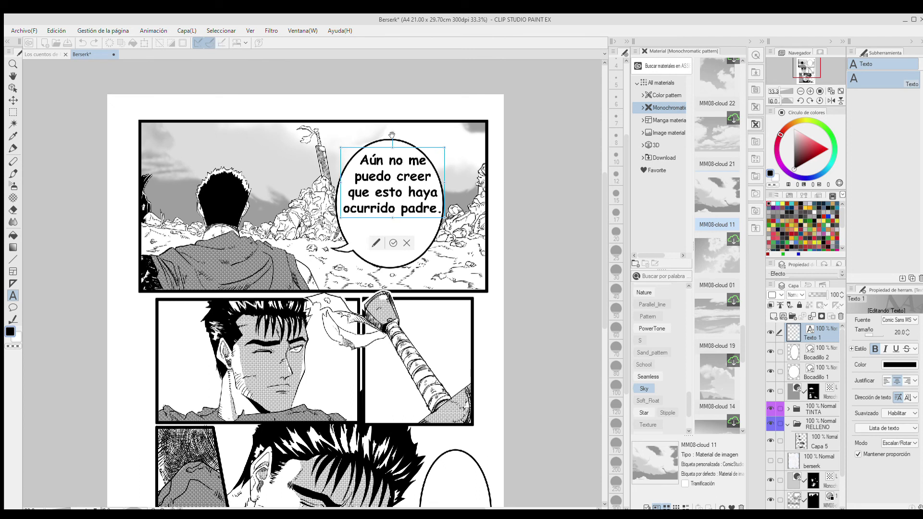
Continue the top balloon text with "La verdad, no sé como seguir..." and fit it inside the balloon at size 19.5.
{"action": "key", "text": "Return"}
{"action": "type", "text": "La verdad, no"}
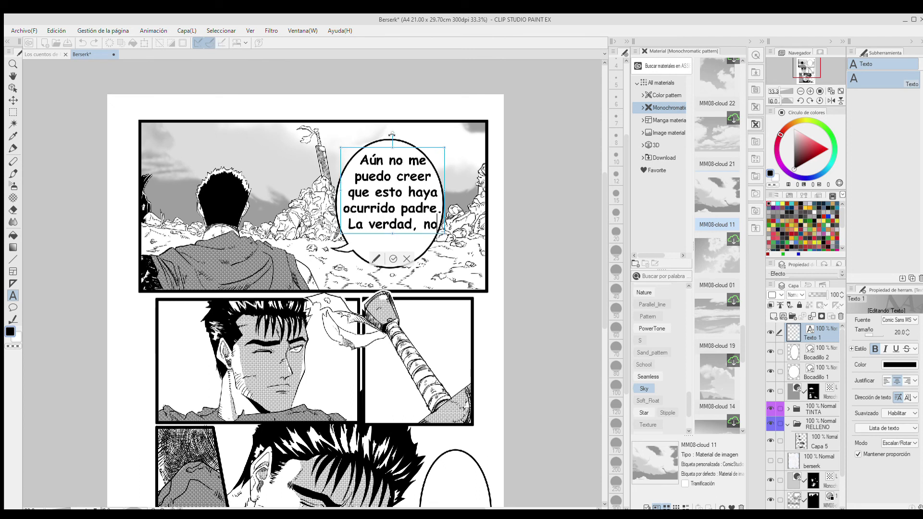
{"action": "key", "text": "Return"}
{"action": "type", "text": "sé como"}
{"action": "key", "text": "Return"}
{"action": "type", "text": "seguir"}
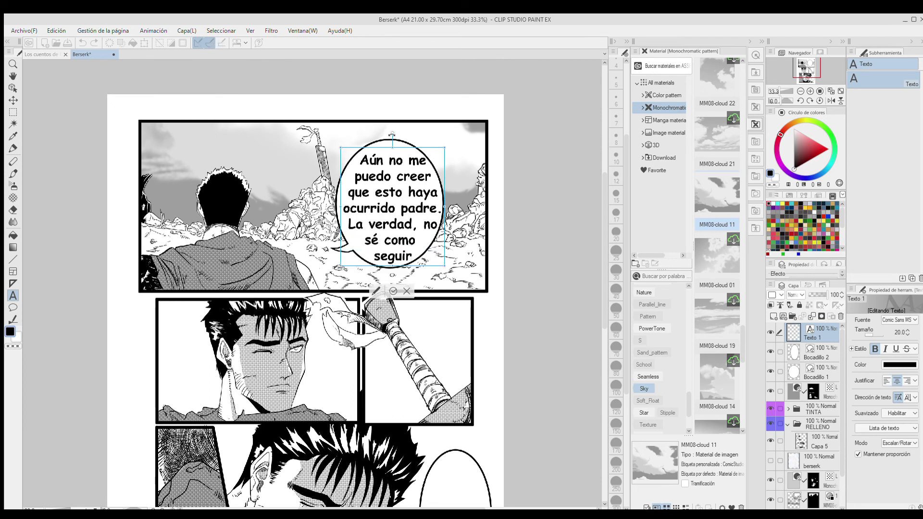
{"action": "left_click_drag", "start_coordinate": [431, 150], "coordinate": [439, 160]}
{"action": "left_click", "coordinate": [510, 303]}
Add the centred text "Descan-se en paz, Padre." to the bottom panel's balloon, leaving a blank line before "Padre.".
{"action": "left_click_drag", "start_coordinate": [510, 304], "coordinate": [489, 169]}
{"action": "left_click", "coordinate": [416, 354]}
{"action": "type", "text": "Descan-"}
{"action": "key", "text": "Return"}
{"action": "type", "text": "se en paz"}
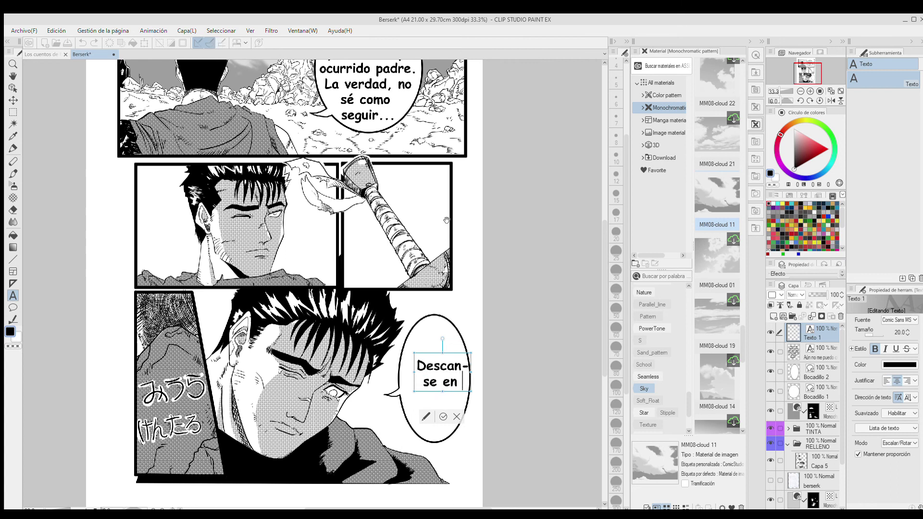
{"action": "left_click_drag", "start_coordinate": [428, 333], "coordinate": [423, 334]}
{"action": "left_click", "coordinate": [442, 363]}
{"action": "key", "text": "Return"}
{"action": "left_click", "coordinate": [446, 380]}
{"action": "type", "text": ","}
{"action": "key", "text": "Return"}
{"action": "key", "text": "Return"}
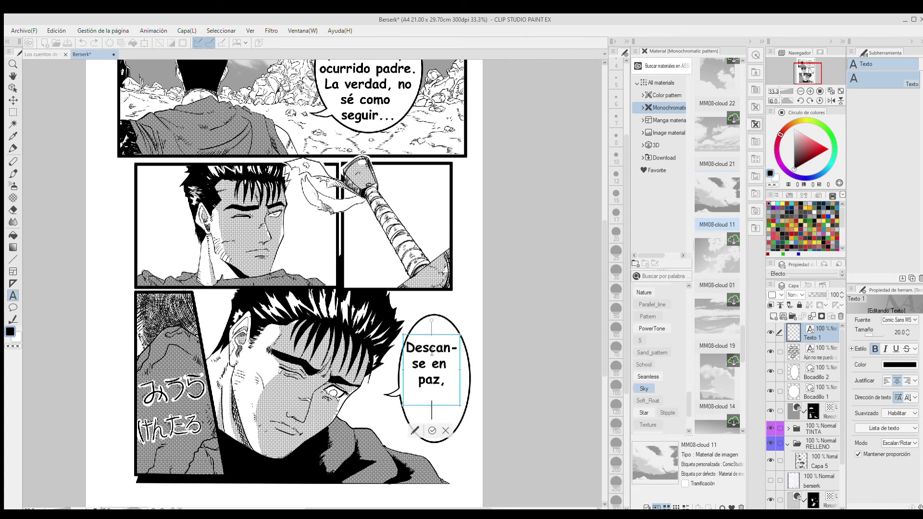
{"action": "type", "text": "Padre."}
Replace the top balloon's text with the lines "Siempre", "has guiado mi" and "camino, incluso".
{"action": "left_click", "coordinate": [394, 116]}
{"action": "left_click_drag", "start_coordinate": [394, 116], "coordinate": [340, 126]}
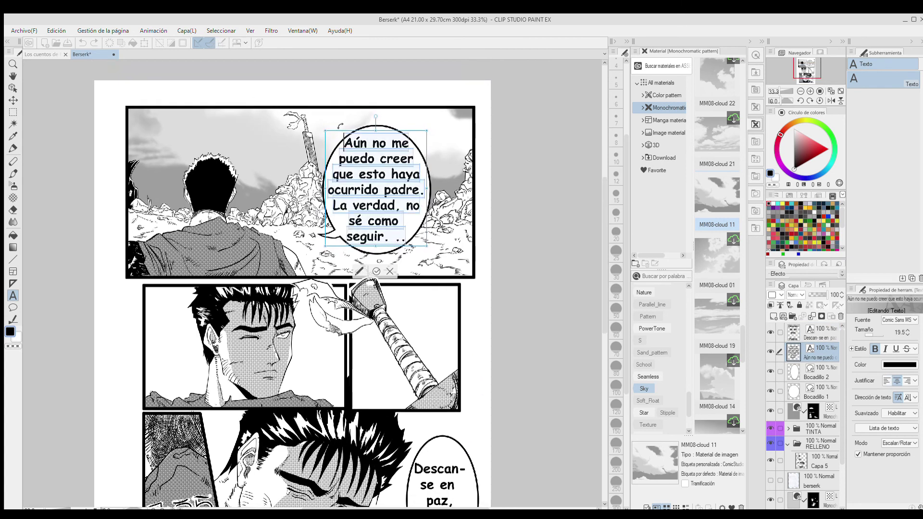
{"action": "type", "text": "Siemmpre"}
{"action": "key", "text": "BackSpace"}
{"action": "key", "text": "BackSpace"}
{"action": "key", "text": "BackSpace"}
{"action": "key", "text": "BackSpace"}
{"action": "key", "text": "BackSpace"}
{"action": "type", "text": "pre"}
{"action": "key", "text": "Return"}
{"action": "type", "text": "has gui"}
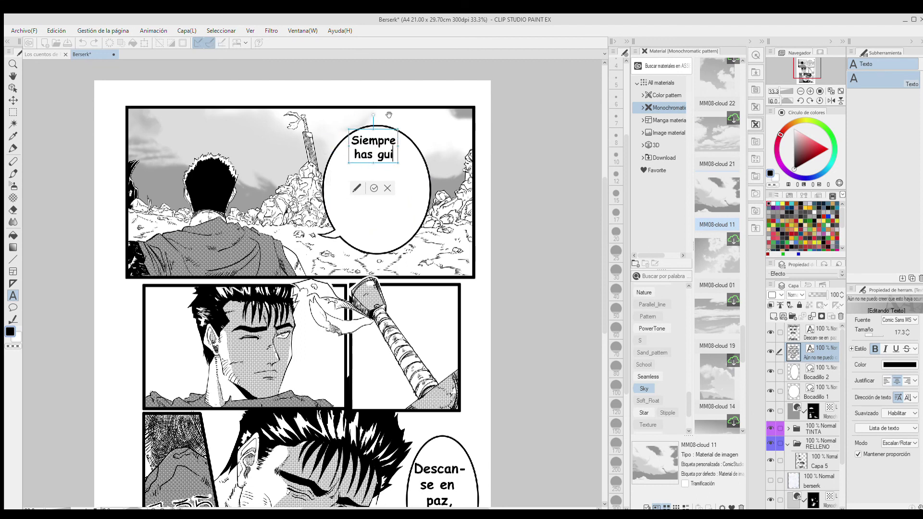
{"action": "type", "text": "ado mi"}
{"action": "key", "text": "Return"}
{"action": "type", "text": "camino, incluso"}
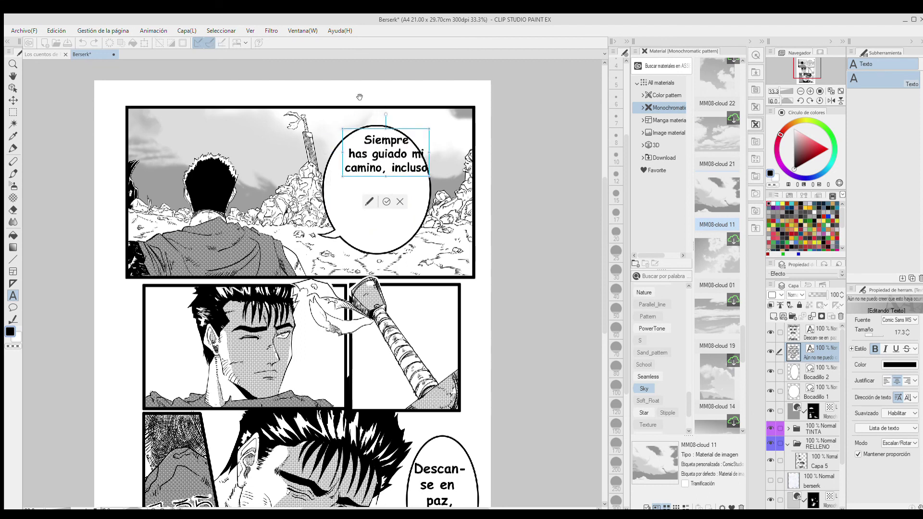
Continue the top balloon text with "cuando estaba", "en la mayor", "oscuridad," and "Pero ahora es" on separate lines.
{"action": "key", "text": "Return"}
{"action": "type", "text": "cuando estaba"}
{"action": "key", "text": "Return"}
{"action": "type", "text": "en la mayor"}
{"action": "key", "text": "Return"}
{"action": "type", "text": "oscuridad,"}
{"action": "key", "text": "Return"}
{"action": "type", "text": "tú"}
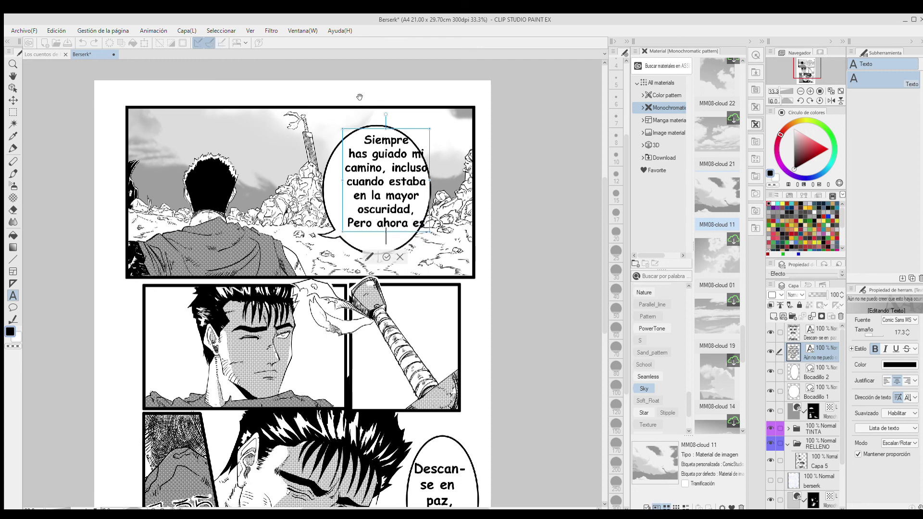
Complete the top balloon text with the lines "el momento", "de escribir", "tu nueva" and "historia".
{"action": "type", "text": "el momento"}
{"action": "key", "text": "Return"}
{"action": "type", "text": "de escribir"}
{"action": "key", "text": "Return"}
{"action": "type", "text": "tu nueva"}
{"action": "key", "text": "Return"}
{"action": "type", "text": "historia"}
Shrink the top balloon text to size 14.1 and rewrap its opening lines, starting with "Siempre has" and joining "incluso" with "cuando estaba".
{"action": "left_click_drag", "start_coordinate": [429, 128], "coordinate": [411, 153]}
{"action": "left_click", "coordinate": [391, 147]}
{"action": "key", "text": "Delete"}
{"action": "left_click", "coordinate": [393, 146]}
{"action": "key", "text": "Return"}
{"action": "left_click", "coordinate": [346, 167]}
{"action": "key", "text": "BackSpace"}
{"action": "key", "text": "BackSpace"}
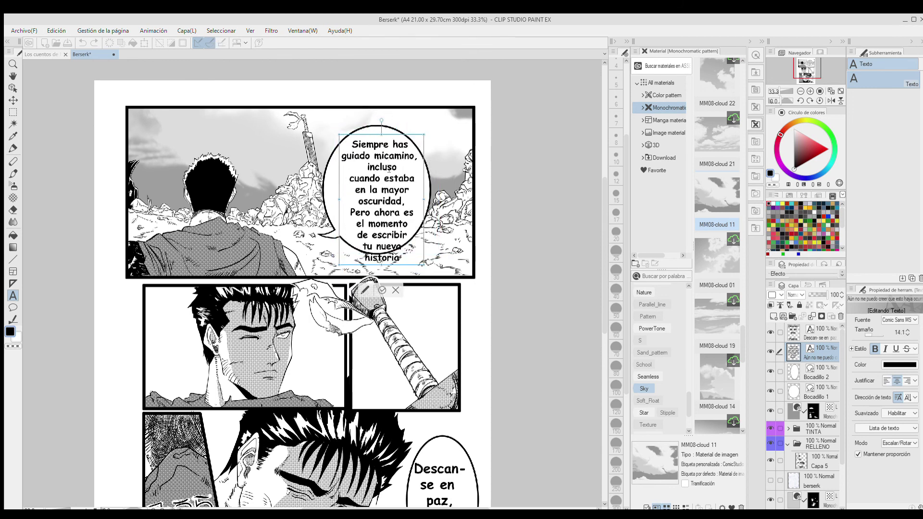
{"action": "key", "text": "BackSpace"}
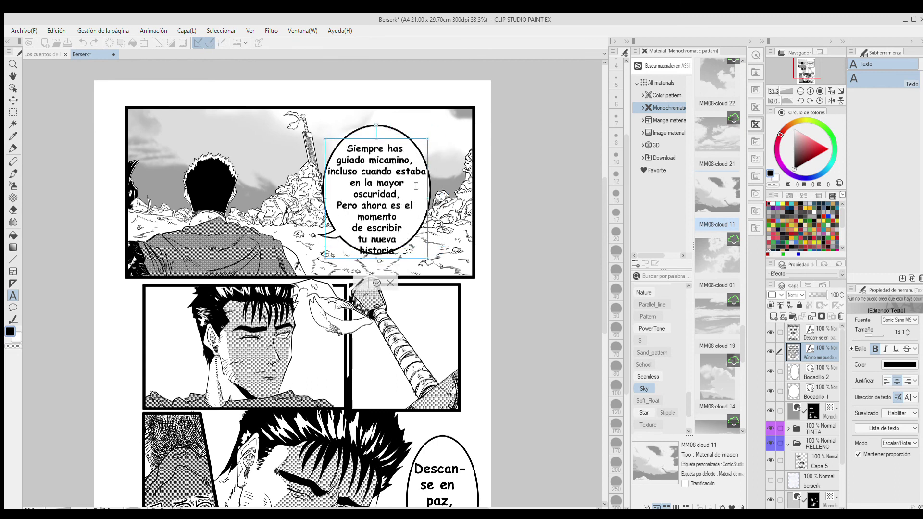
Rewrap the middle of the top balloon text into lines reading "incluso cuando", "estaba en la mayor" and "momento de escribir".
{"action": "left_click", "coordinate": [352, 228]}
{"action": "key", "text": "BackSpace"}
{"action": "left_click", "coordinate": [395, 172]}
{"action": "key", "text": "Return"}
{"action": "left_click", "coordinate": [350, 193]}
{"action": "key", "text": "BackSpace"}
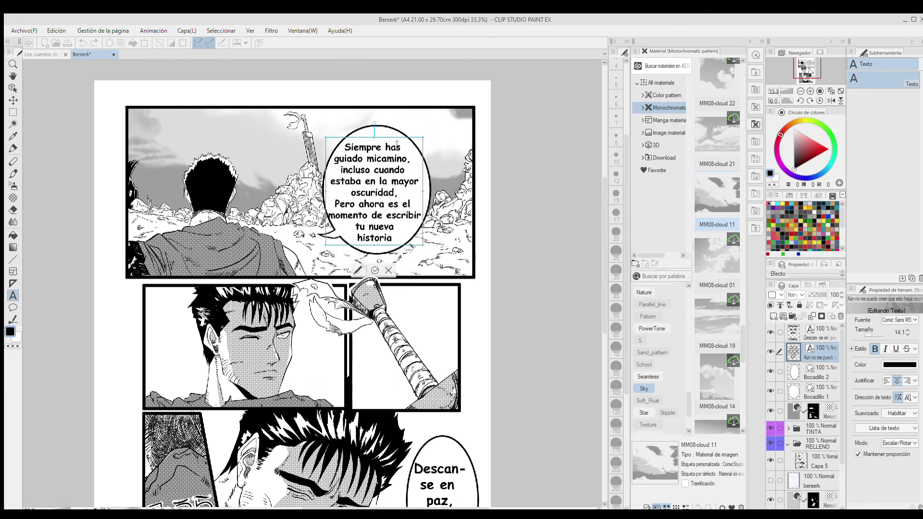
Nudge the top balloon text up and correct its spacing and punctuation to read "mi camino,", "oscuridad." and "historia.".
{"action": "left_click_drag", "start_coordinate": [386, 139], "coordinate": [386, 135]}
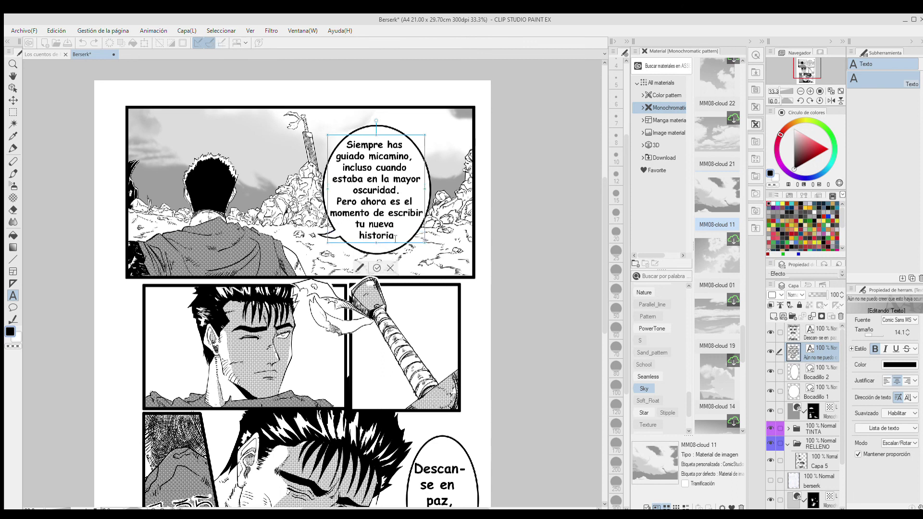
{"action": "left_click", "coordinate": [377, 157]}
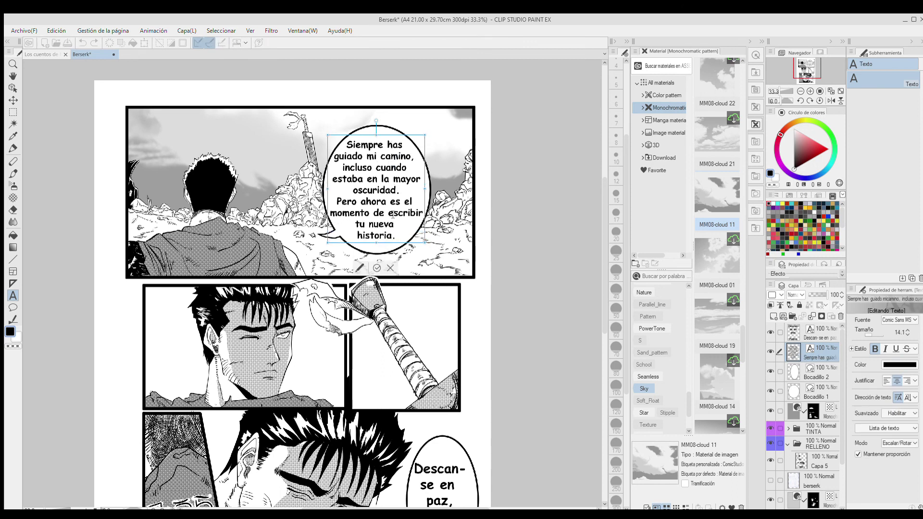
{"action": "key", "text": "Escape"}
{"action": "key", "text": "p"}
{"action": "scroll", "coordinate": [410, 214], "scroll_direction": "down", "scroll_amount": 5}
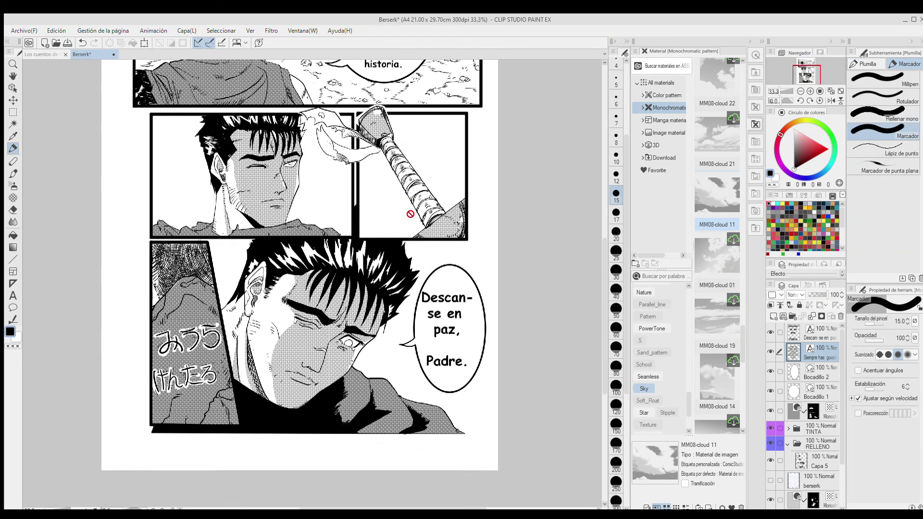